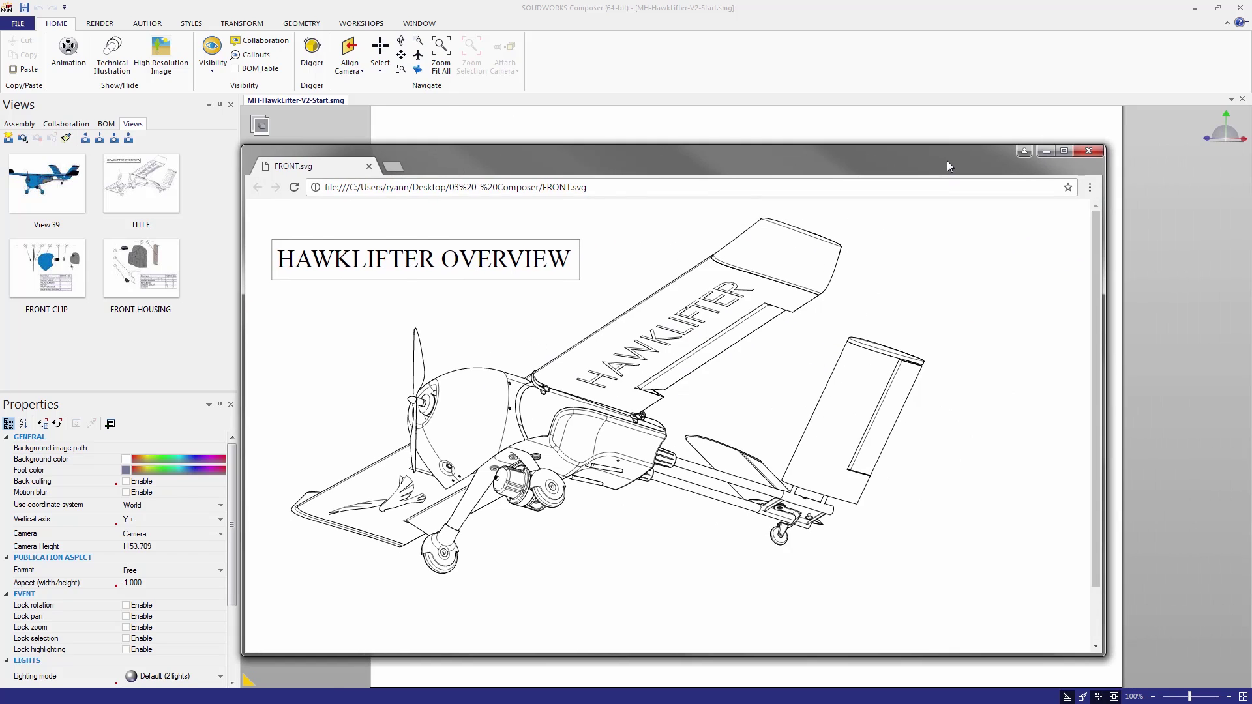
Maximize the browser window showing FRONT.svg and inspect the HAWKLIFTER OVERVIEW drawing at closer and wider zoom levels
{"action": "double_click", "coordinate": [947, 160]}
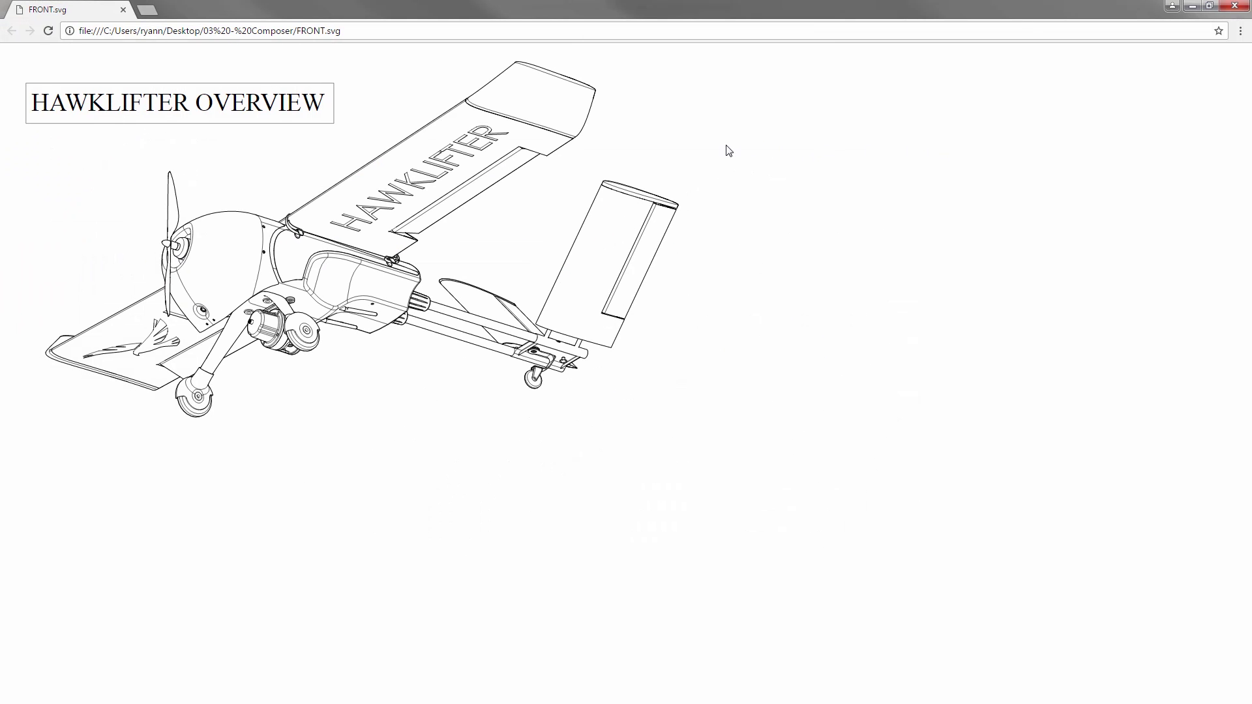
{"action": "scroll", "coordinate": [576, 206], "scroll_direction": "up", "scroll_amount": 2, "text": "ctrl"}
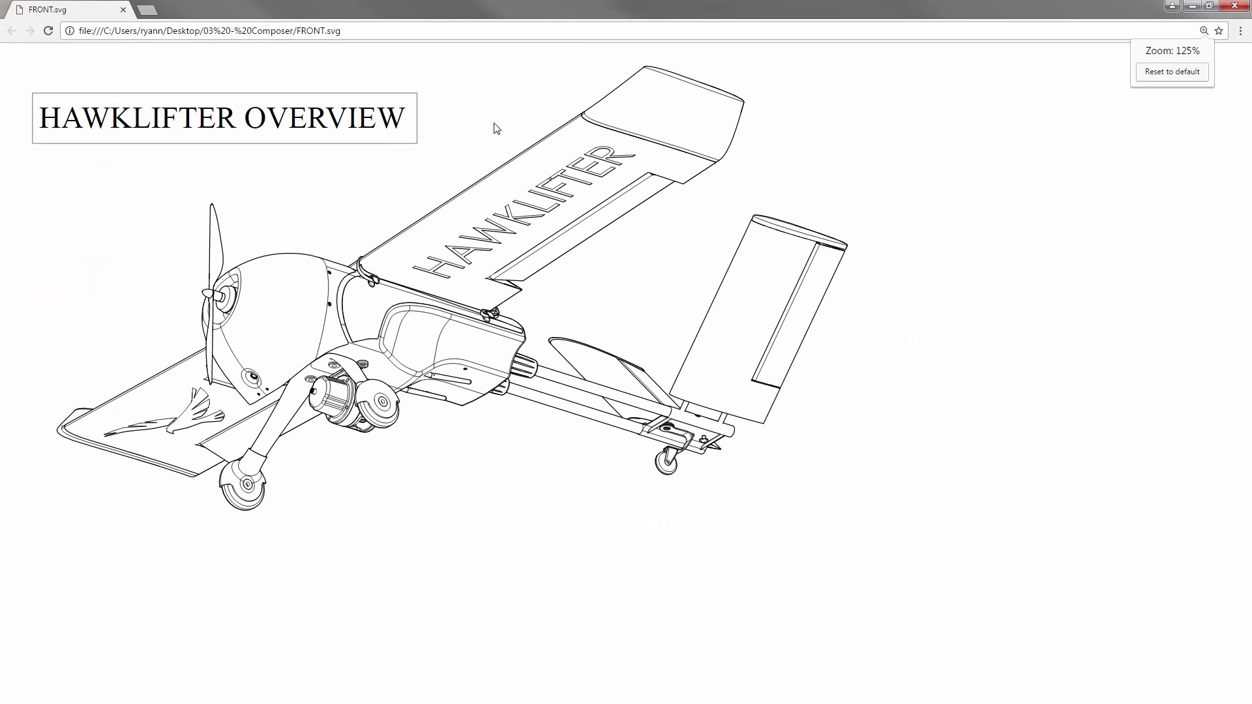
{"action": "scroll", "coordinate": [377, 192], "scroll_direction": "up", "scroll_amount": 5, "text": "ctrl"}
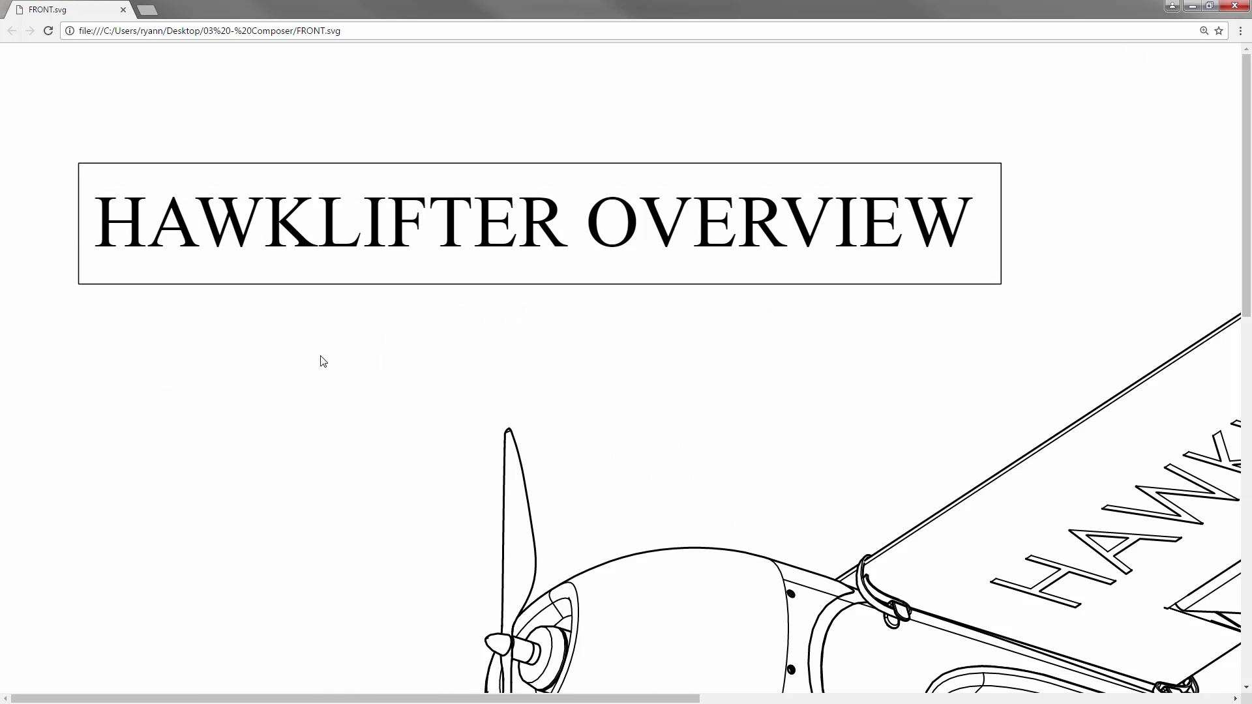
{"action": "scroll", "coordinate": [271, 329], "scroll_direction": "down", "scroll_amount": 4, "text": "ctrl"}
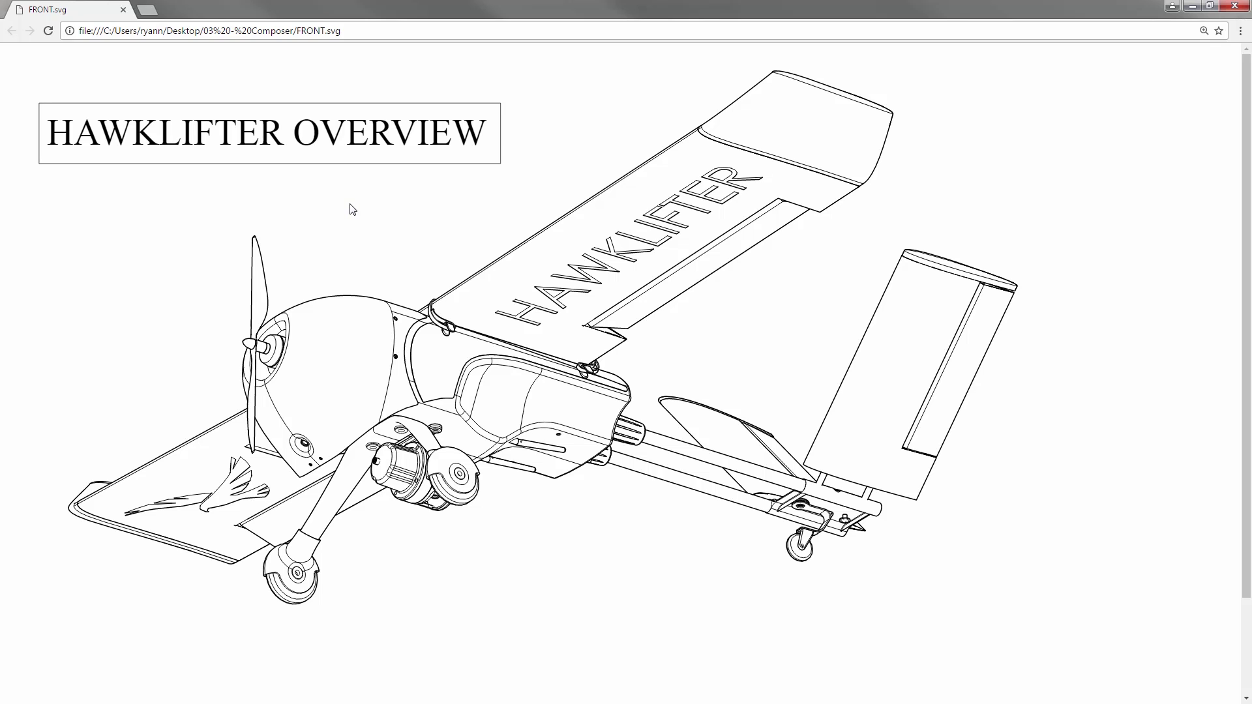
{"action": "scroll", "coordinate": [350, 193], "scroll_direction": "down", "scroll_amount": 1, "text": "ctrl"}
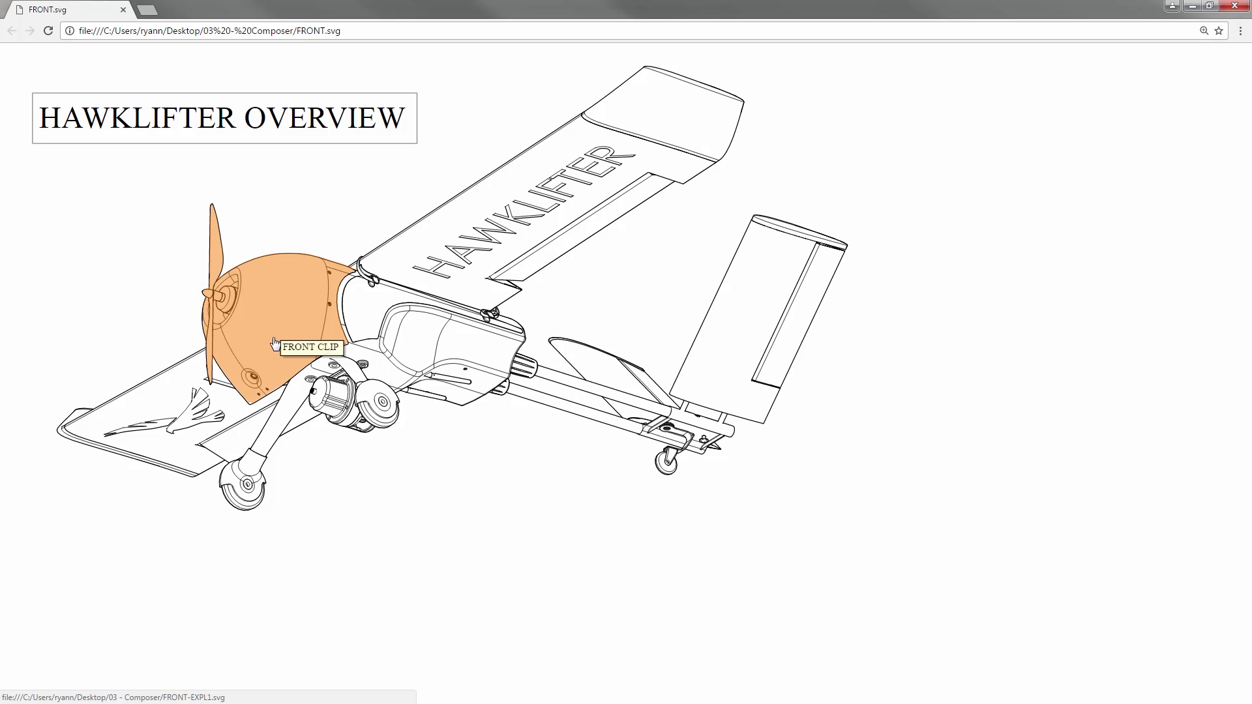
Follow the aircraft nose link and the front housing link, and return to the overview through the thumbnail links
{"action": "left_click", "coordinate": [273, 315]}
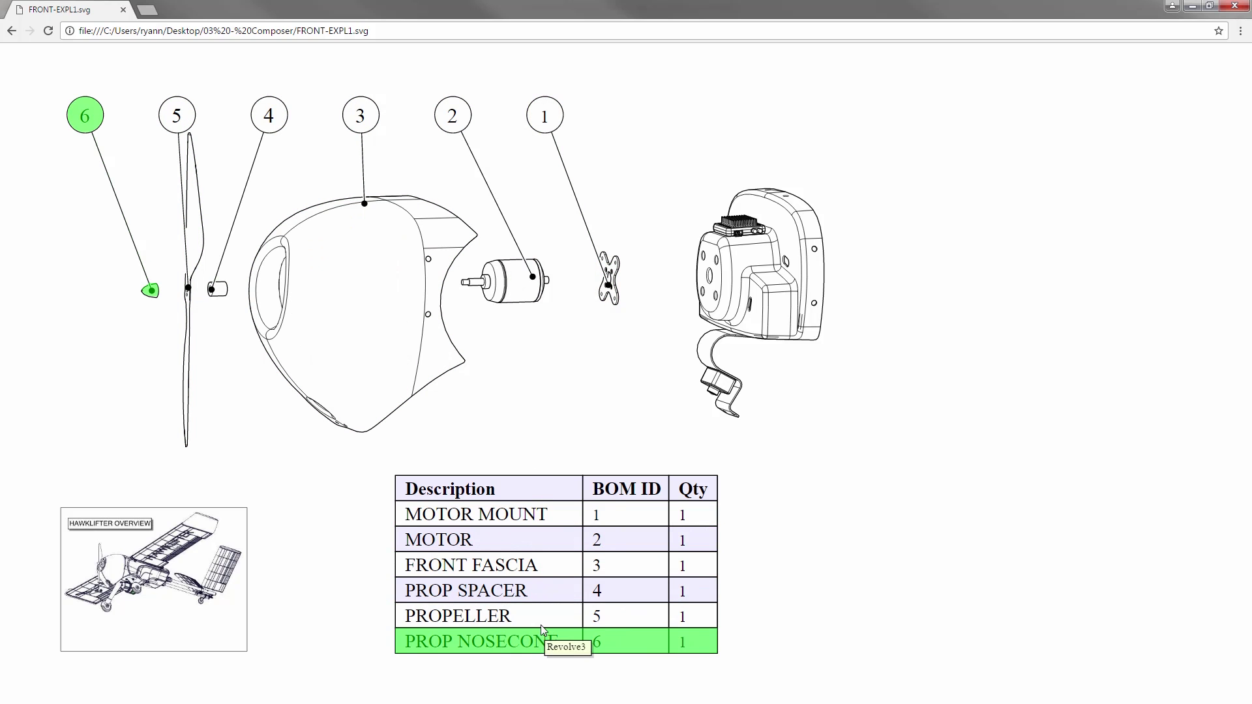
{"action": "left_click", "coordinate": [761, 290]}
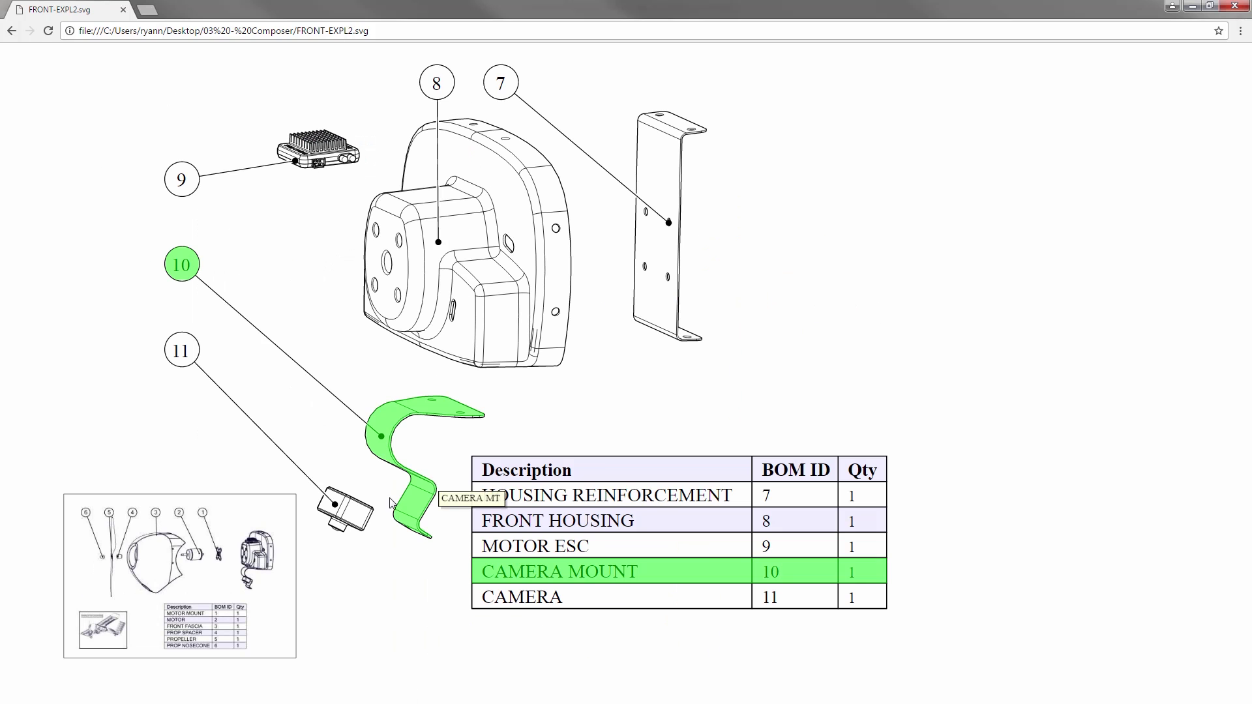
{"action": "left_click", "coordinate": [241, 525]}
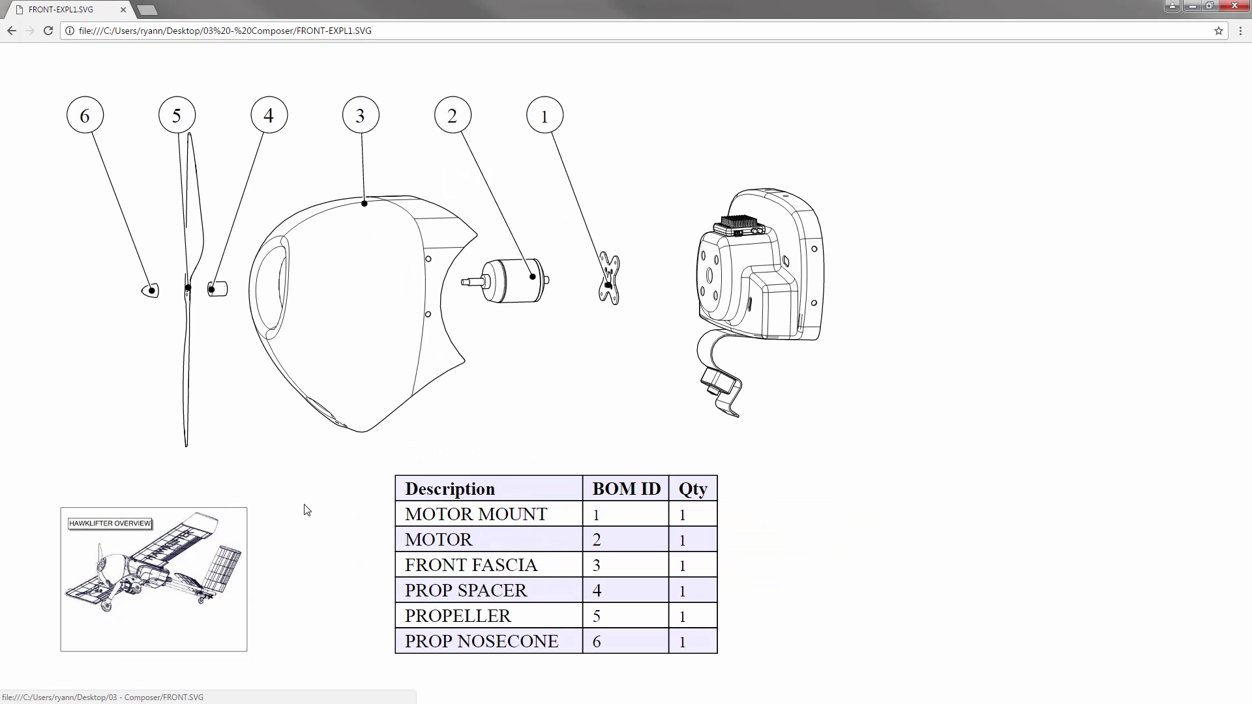
{"action": "left_click", "coordinate": [212, 523]}
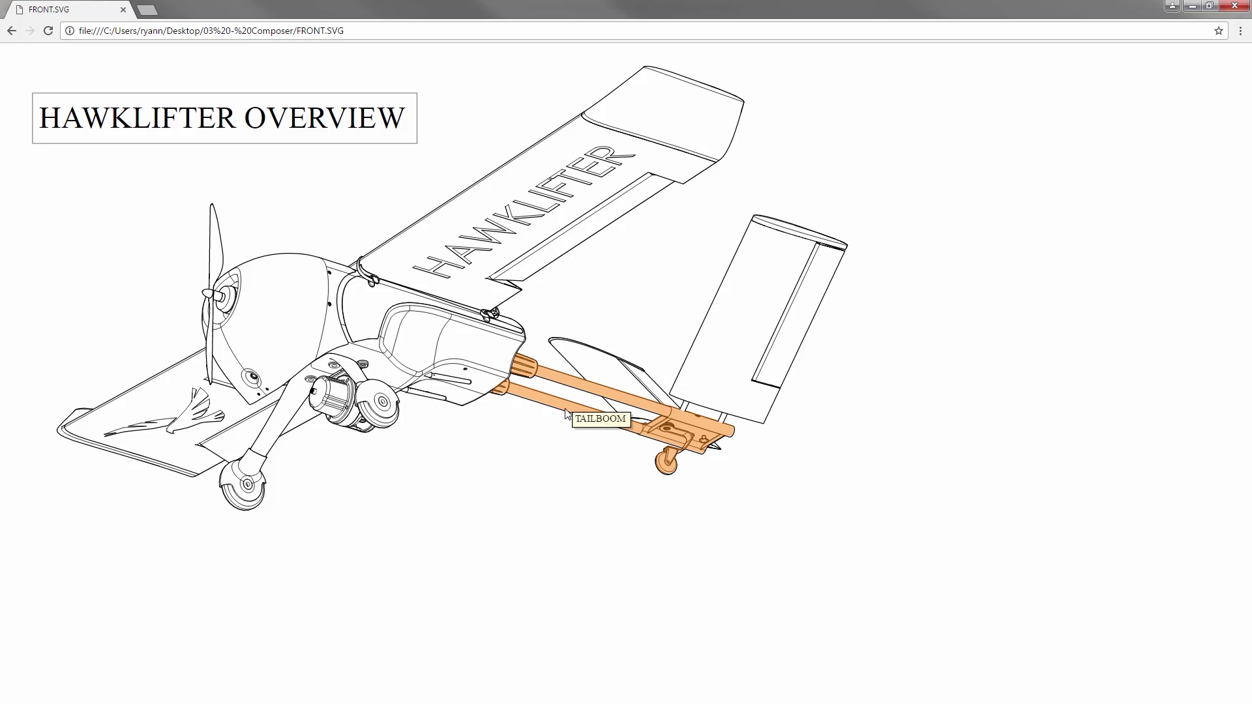
Go through the FRONT CLIP and FRONT HOUSING links once more, return to the overview, and close the browser window
{"action": "left_click", "coordinate": [296, 320]}
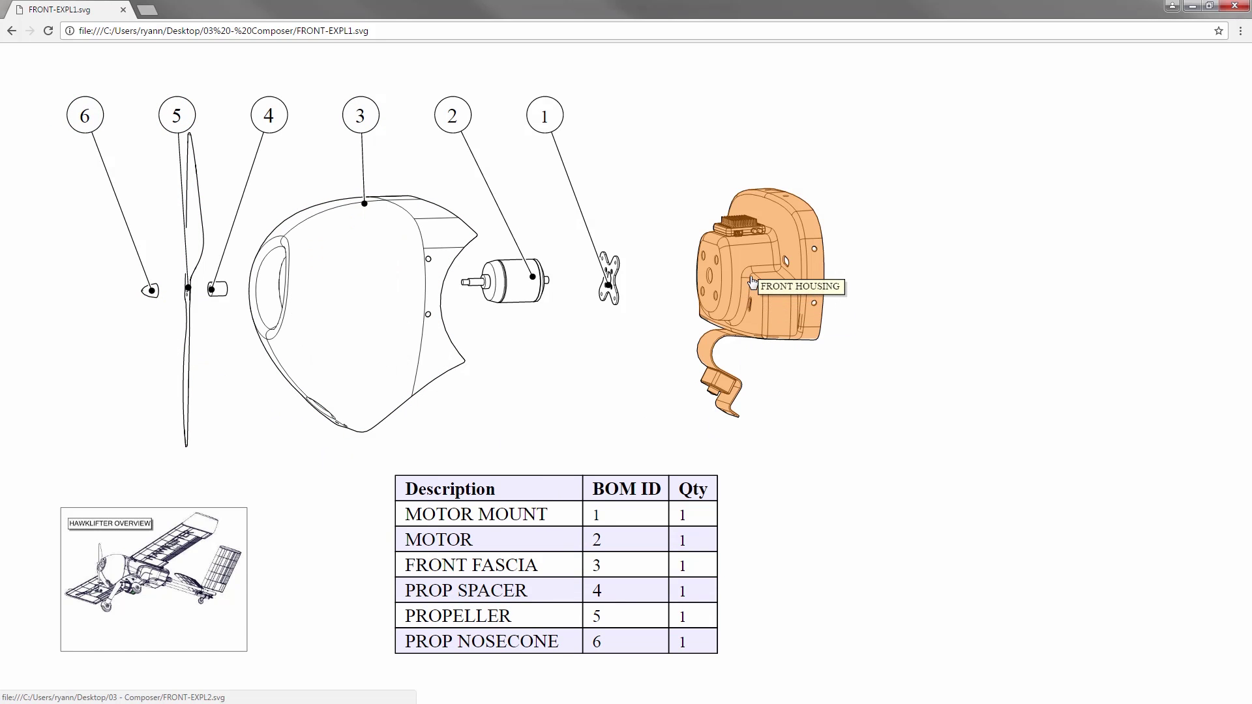
{"action": "left_click", "coordinate": [753, 282]}
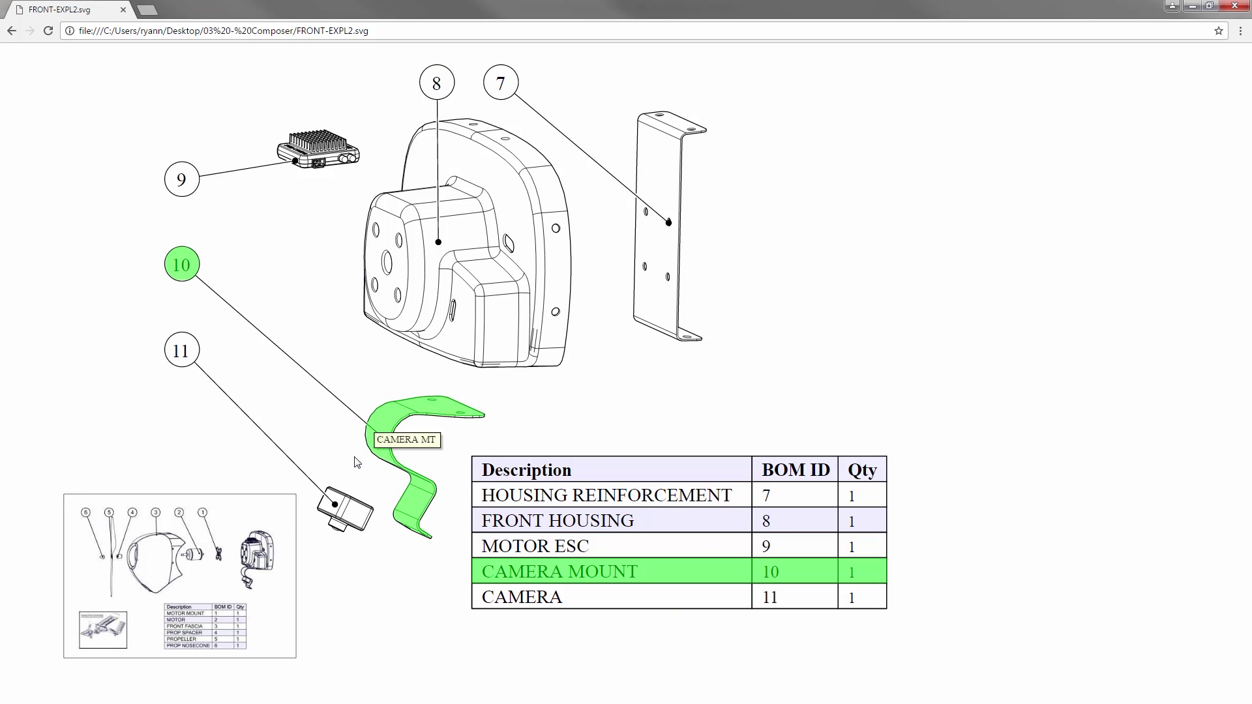
{"action": "left_click", "coordinate": [261, 564]}
{"action": "left_click", "coordinate": [235, 522]}
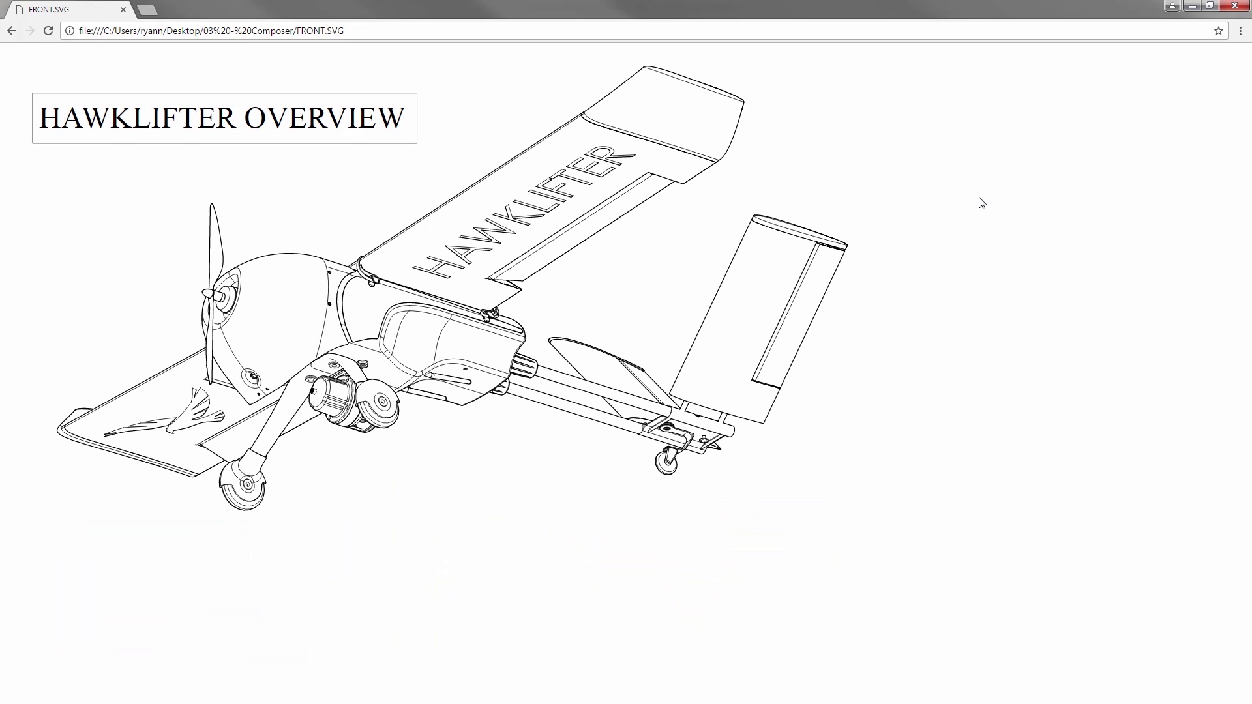
{"action": "left_click", "coordinate": [1235, 8]}
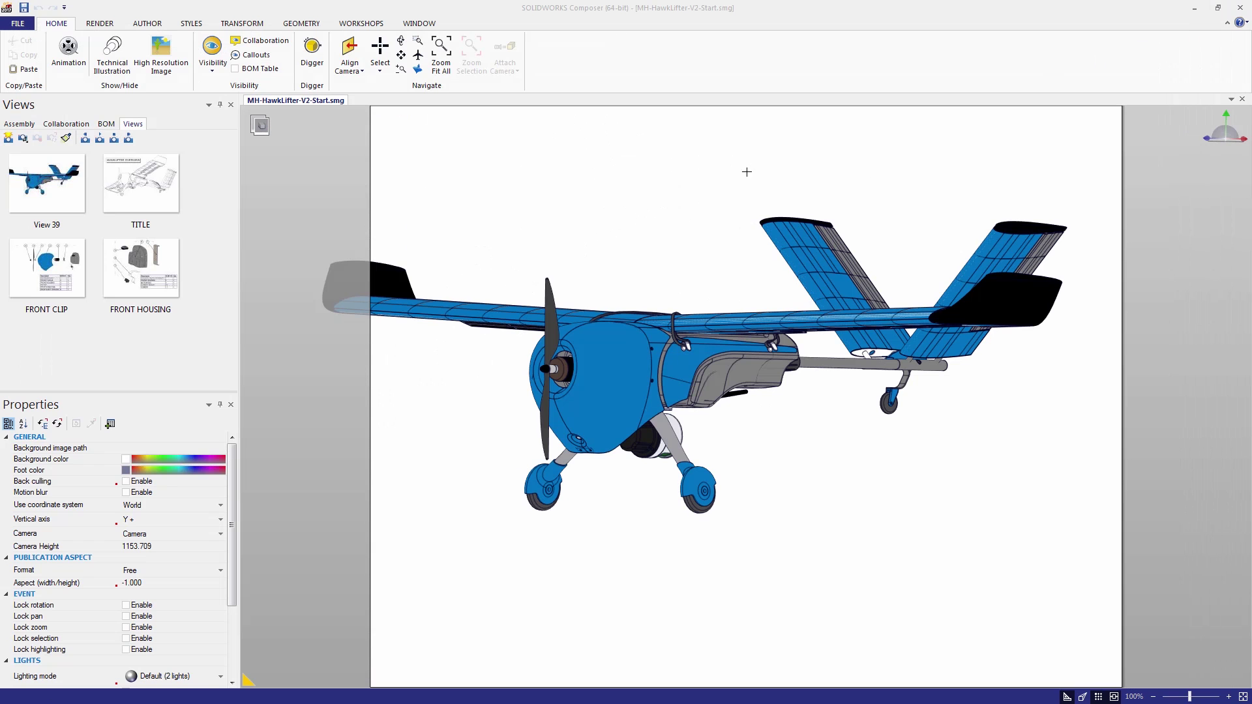
Look through the TITLE, FRONT CLIP and FRONT HOUSING views, reactivate TITLE, and show the assembly structure
{"action": "left_click", "coordinate": [157, 184]}
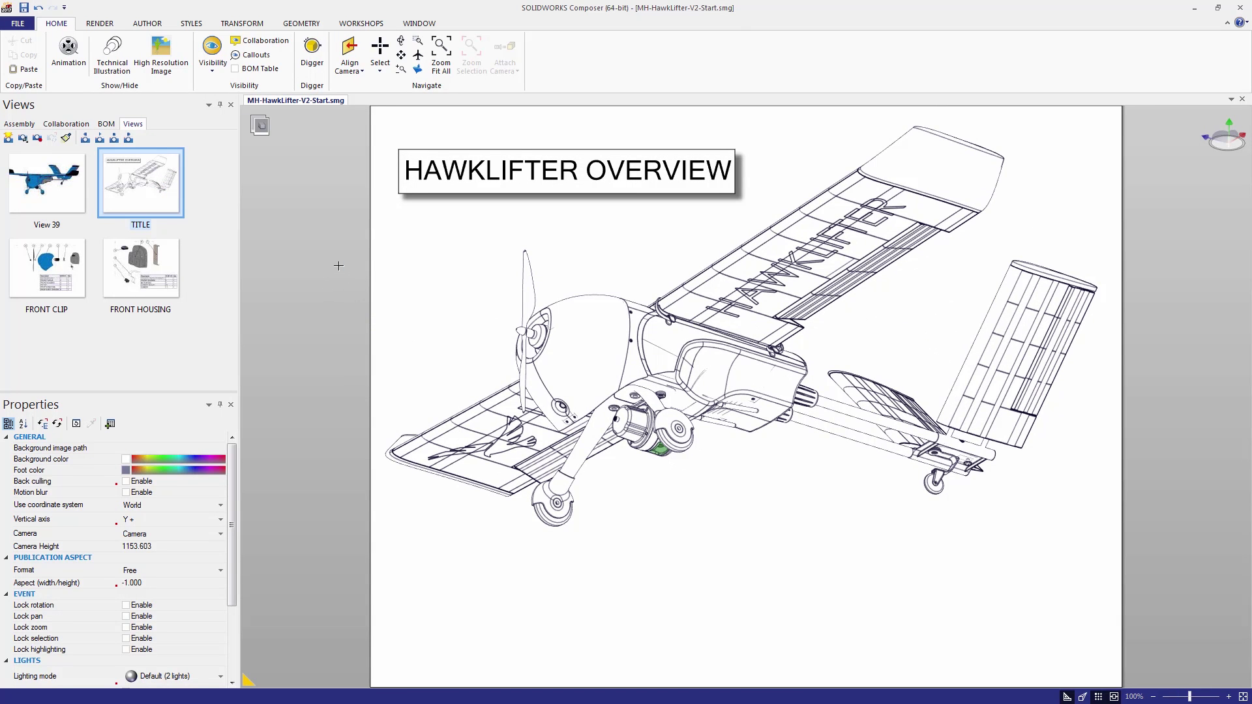
{"action": "left_click", "coordinate": [69, 257]}
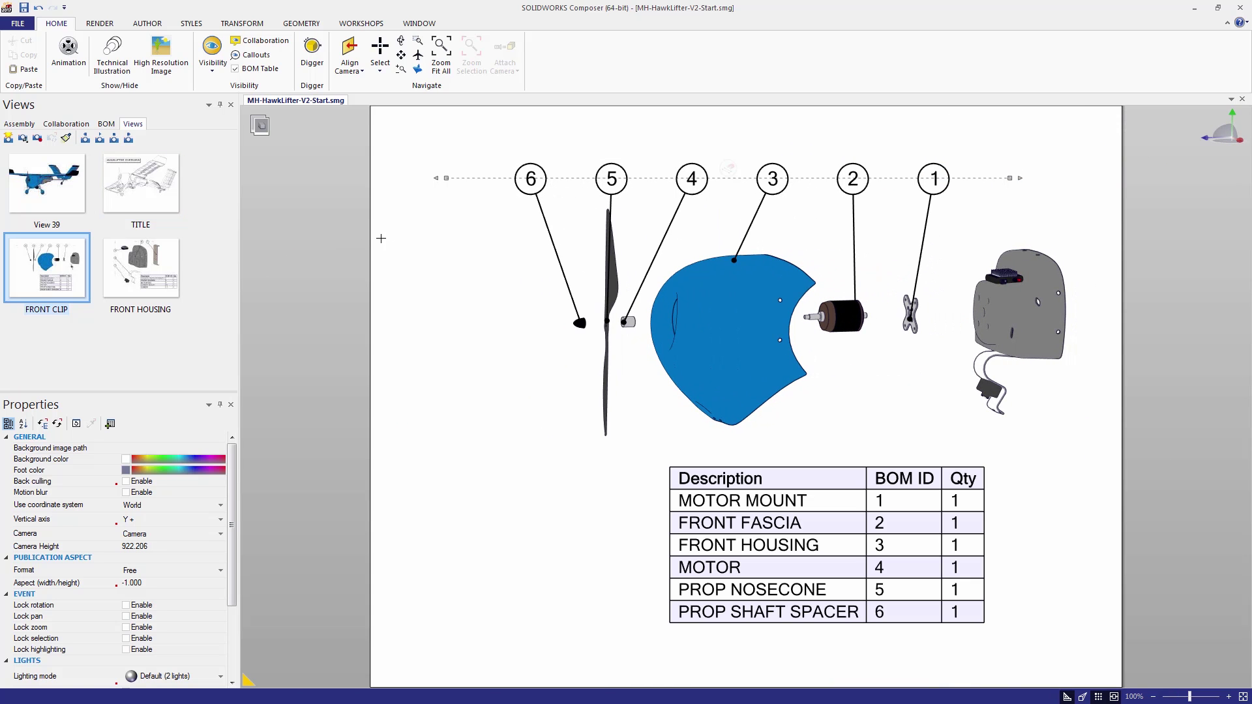
{"action": "left_click", "coordinate": [139, 256]}
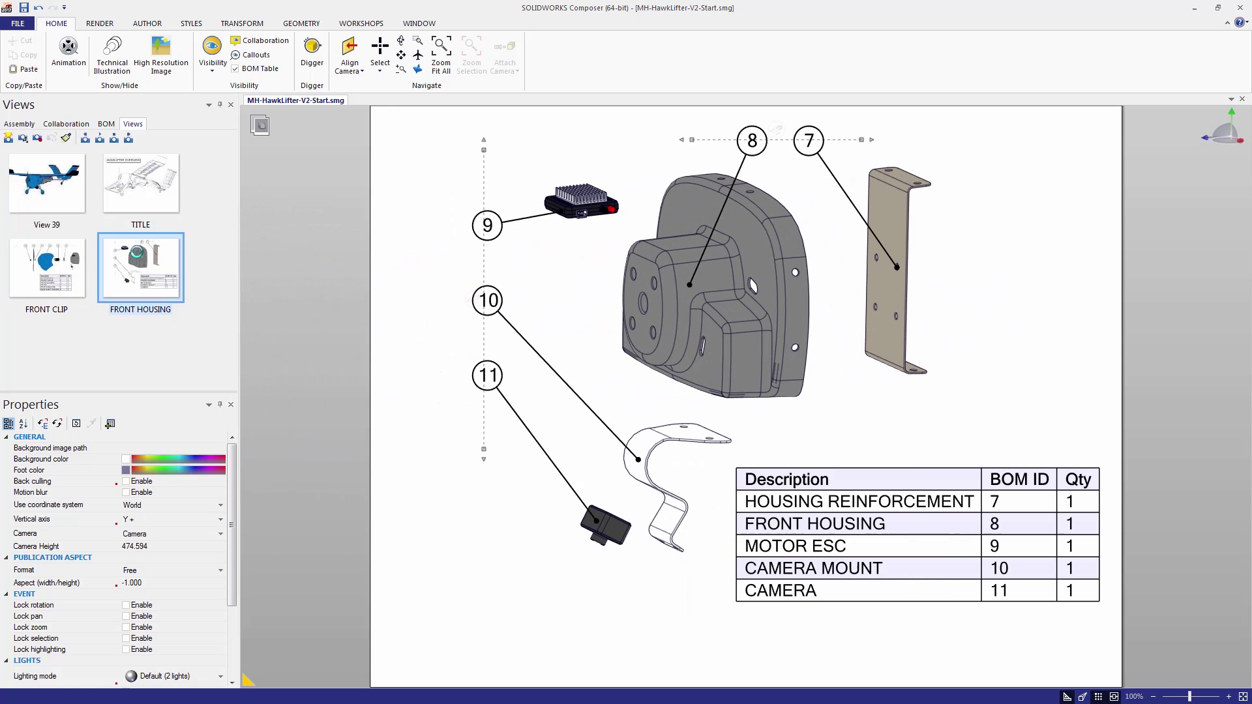
{"action": "left_click", "coordinate": [300, 311]}
{"action": "left_click", "coordinate": [145, 191]}
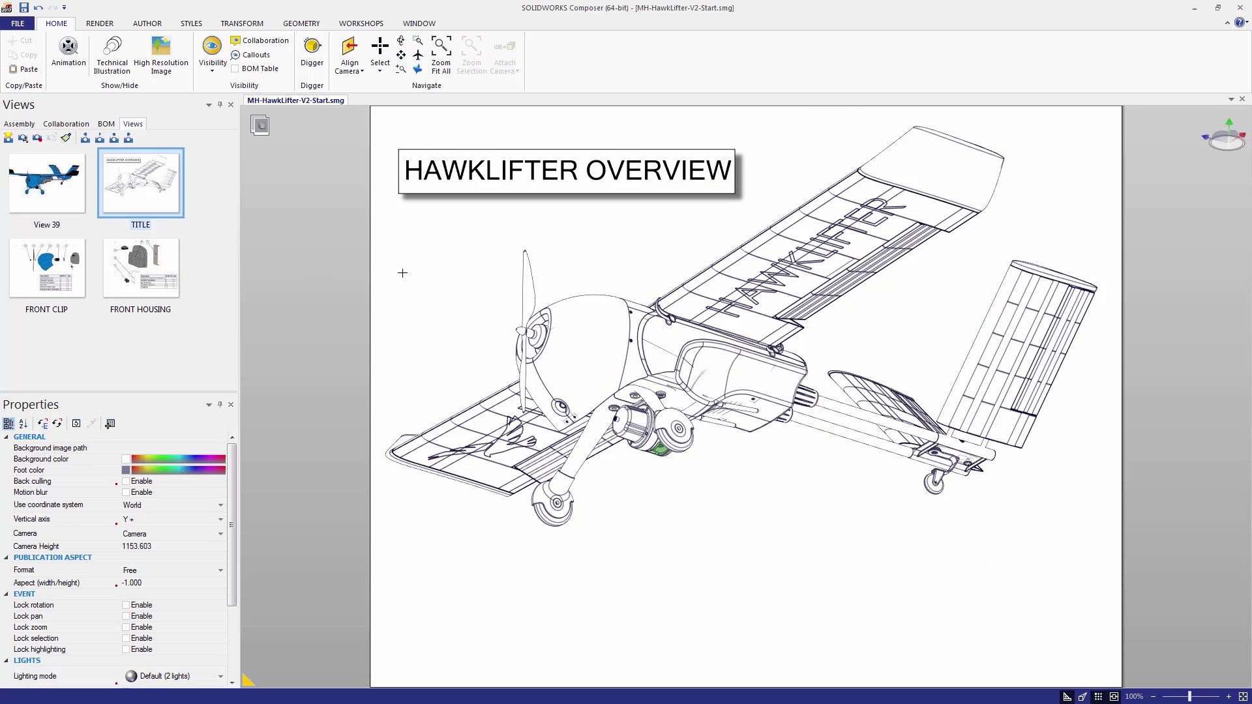
{"action": "left_click", "coordinate": [27, 125]}
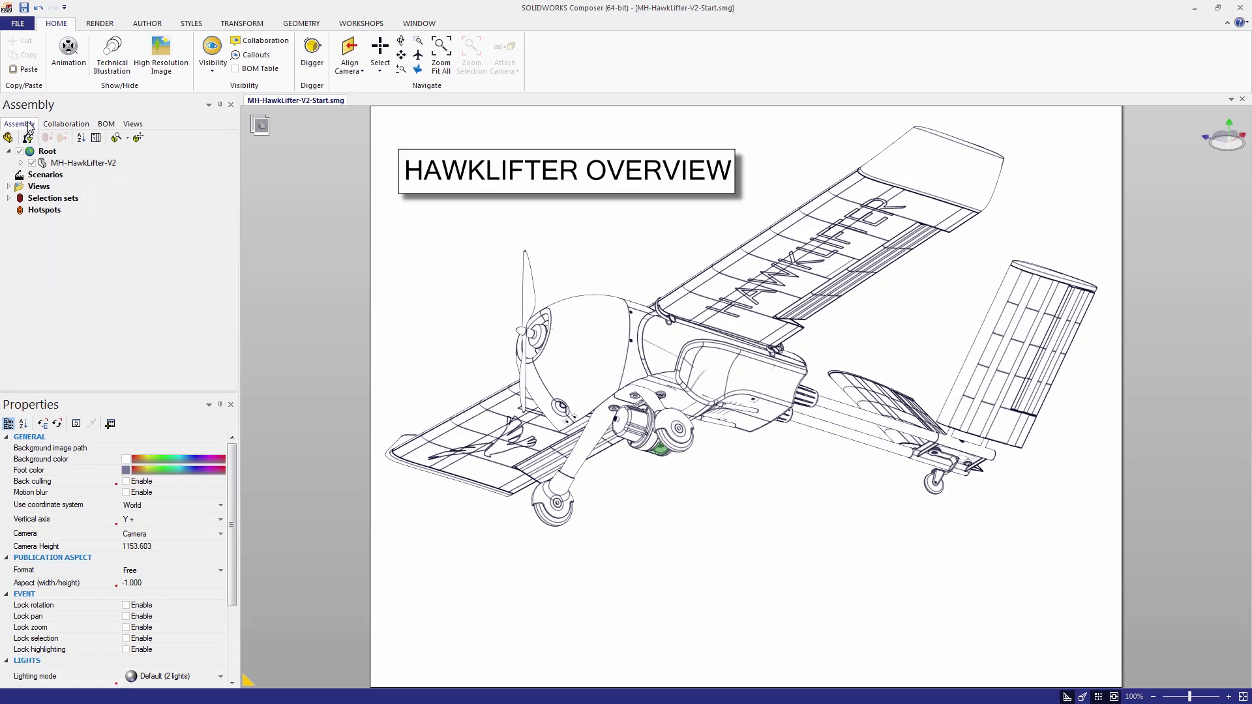
{"action": "left_click", "coordinate": [572, 329]}
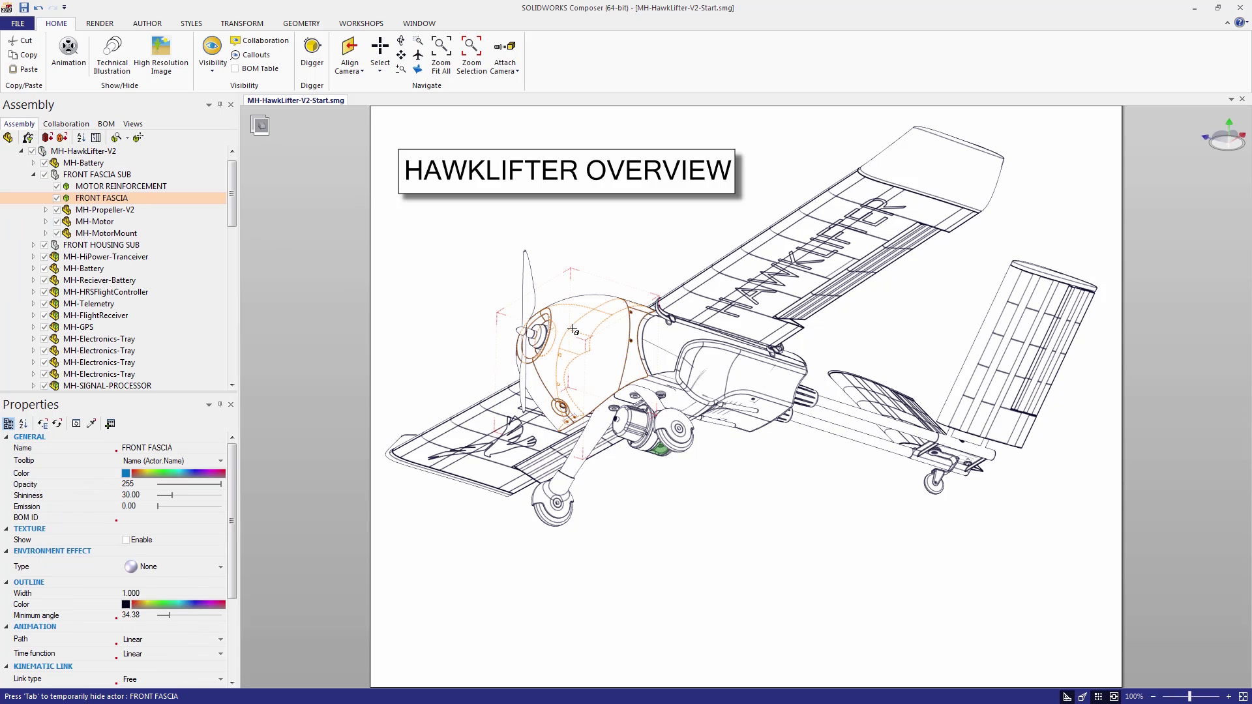
{"action": "left_click", "coordinate": [62, 139]}
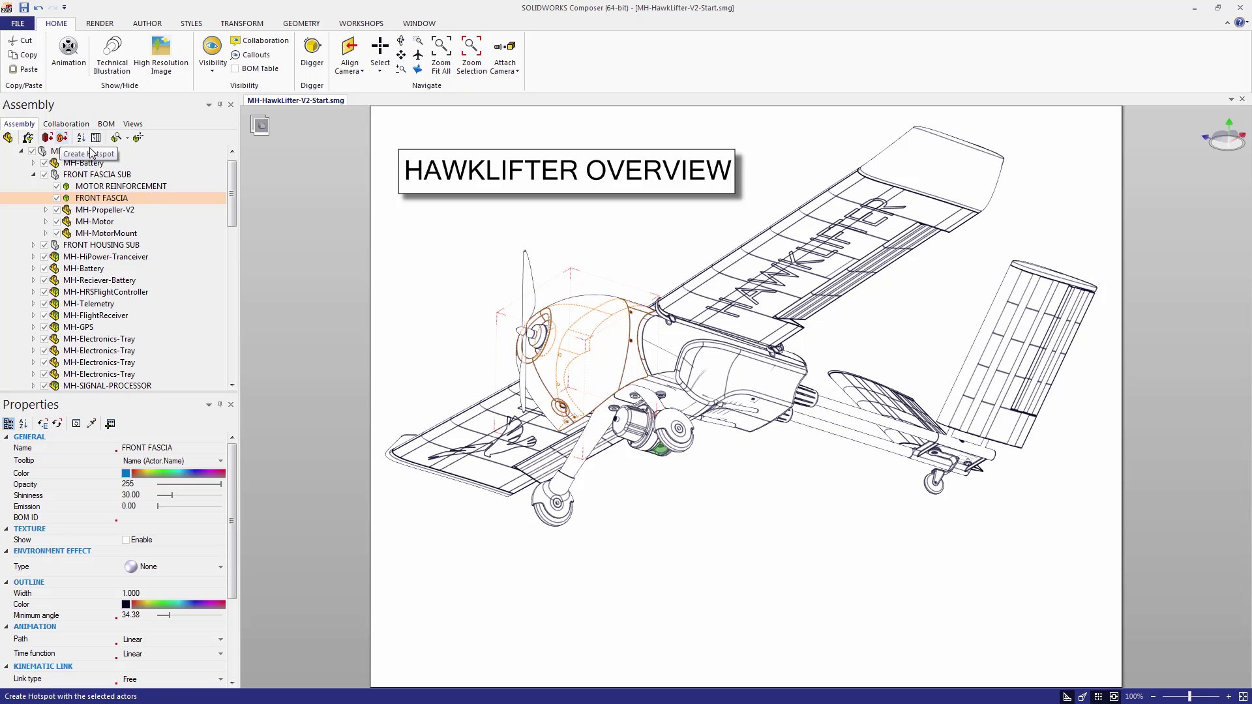
{"action": "left_click", "coordinate": [308, 233]}
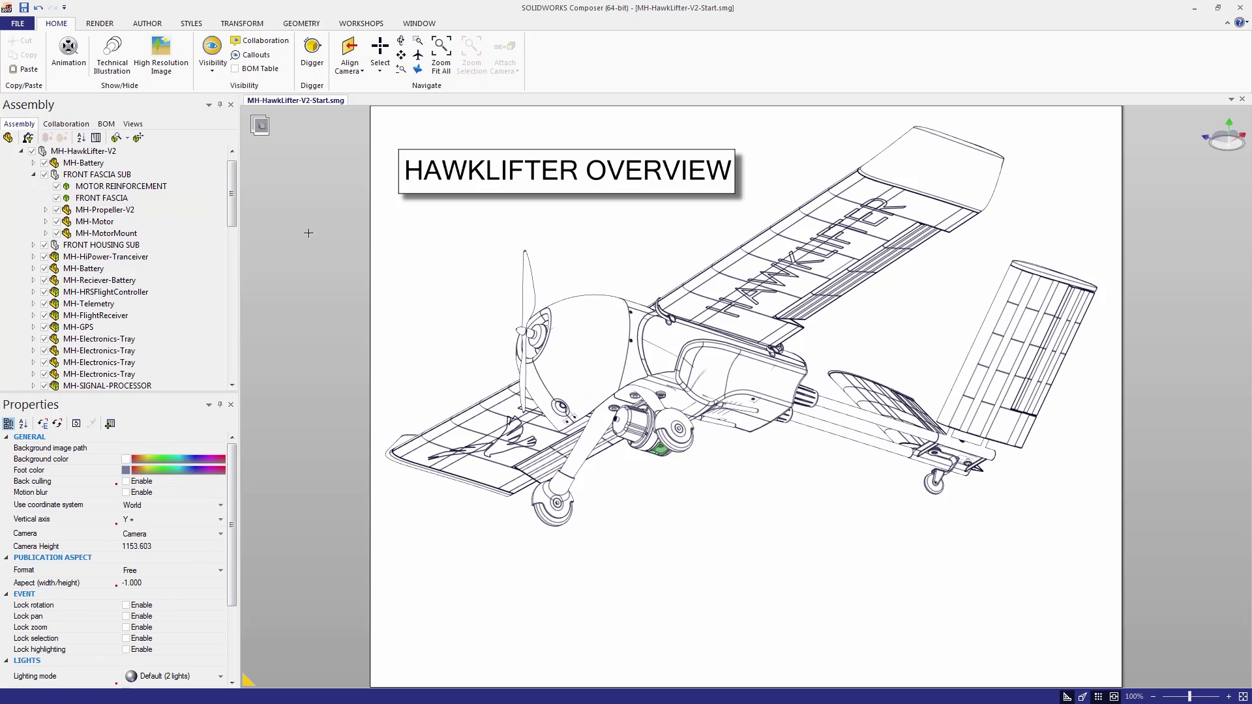
Highlight the FRONT FASCIA SUB subassembly in the model and collapse the MH-HawkLifter-V2 assembly structure
{"action": "left_click", "coordinate": [109, 176]}
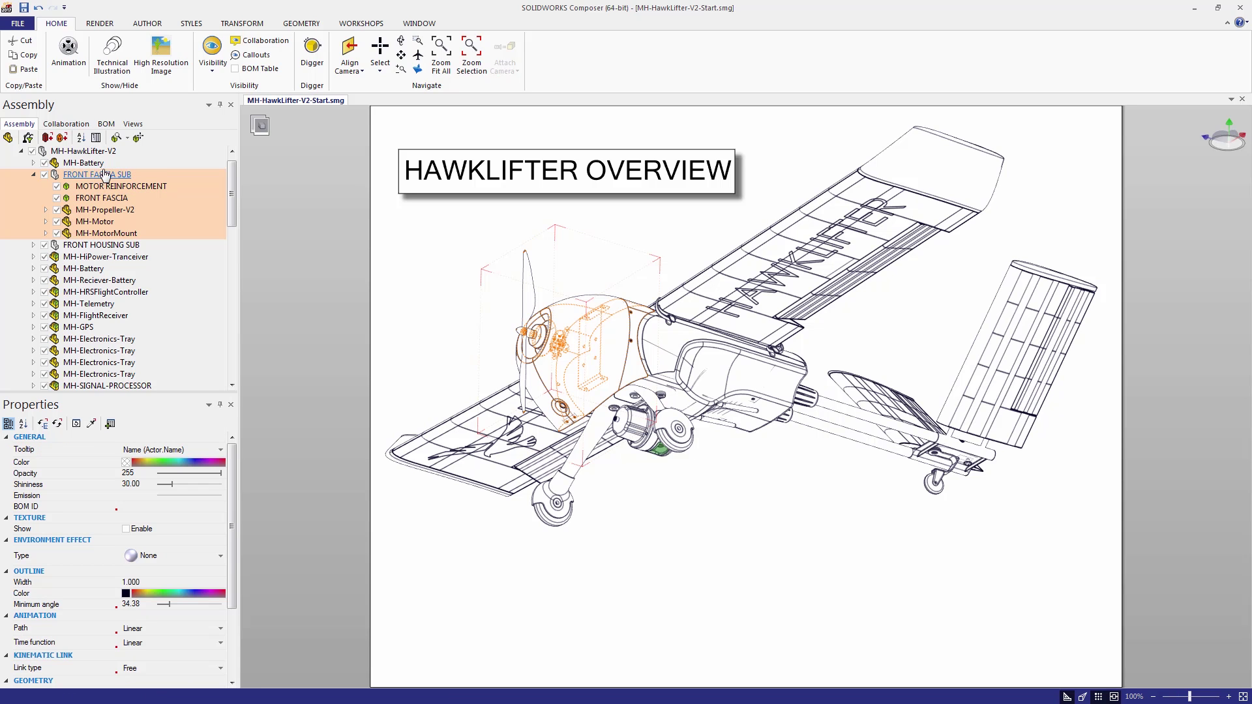
{"action": "scroll", "coordinate": [90, 202], "scroll_direction": "up", "scroll_amount": 1}
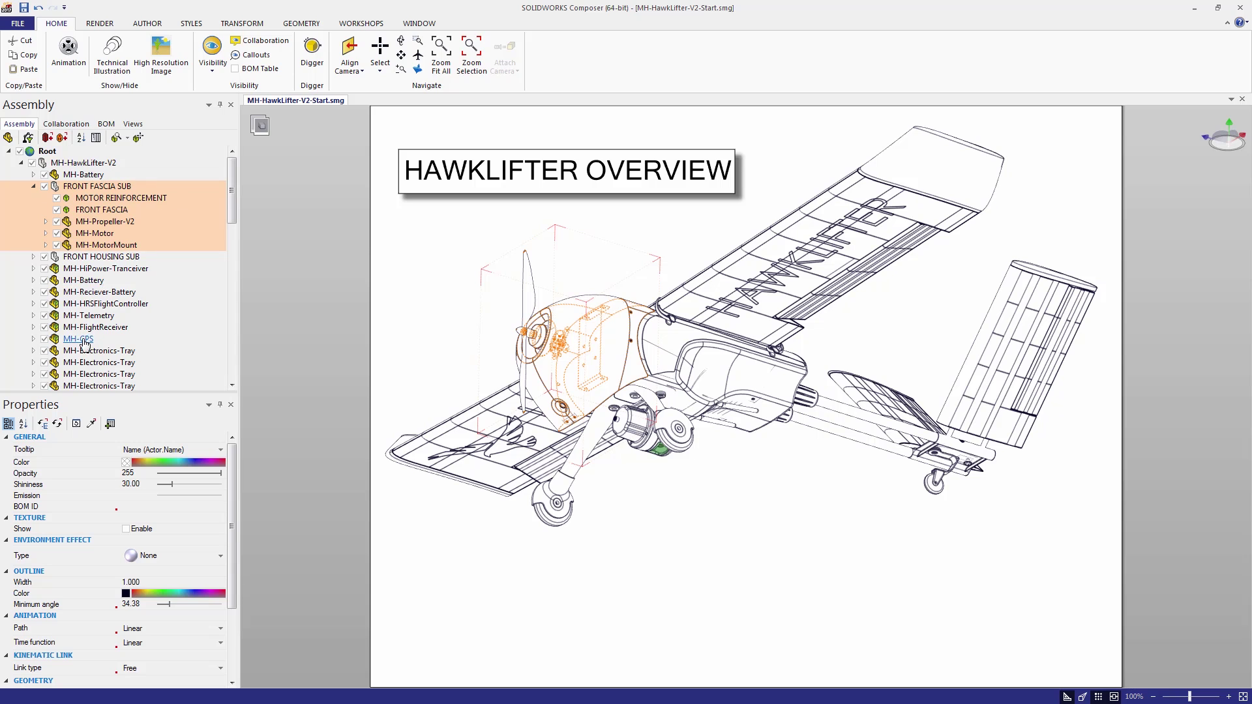
{"action": "left_click", "coordinate": [32, 187]}
{"action": "left_click", "coordinate": [21, 162]}
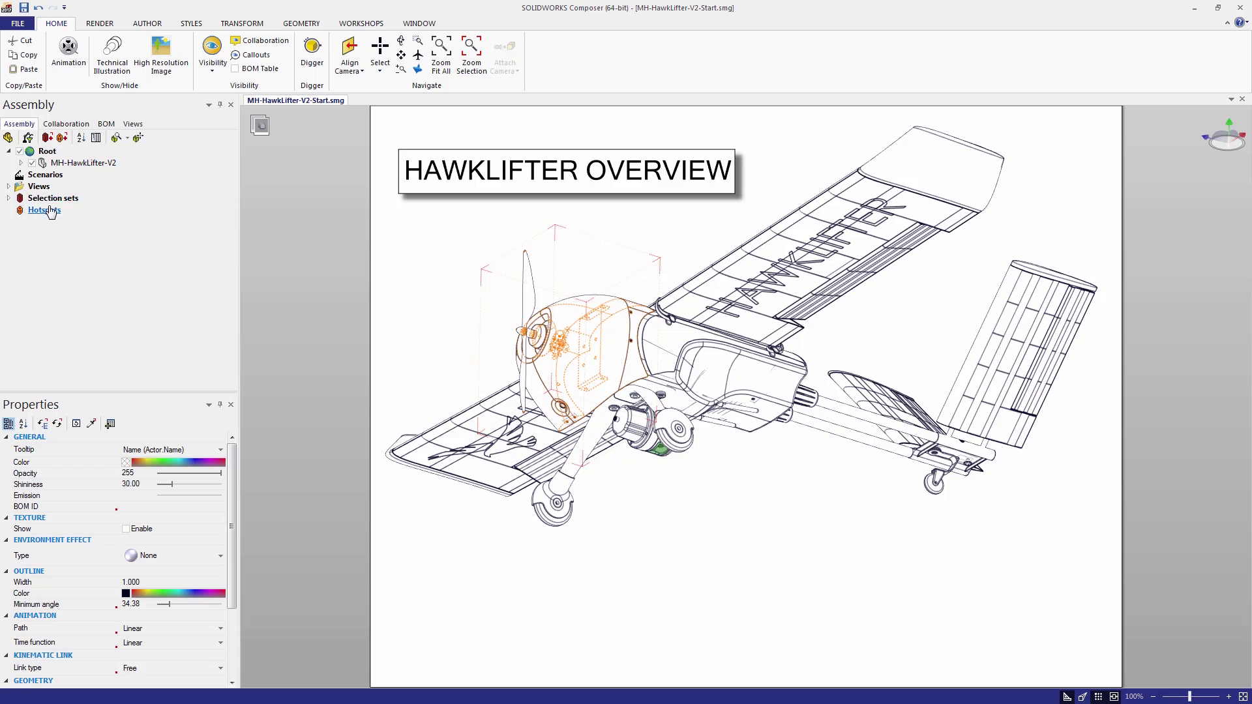
Expand the selection sets and examine which aircraft parts TAILBOOM, WINGS and REAR WINGS contain
{"action": "left_click", "coordinate": [9, 199]}
{"action": "left_click", "coordinate": [240, 232]}
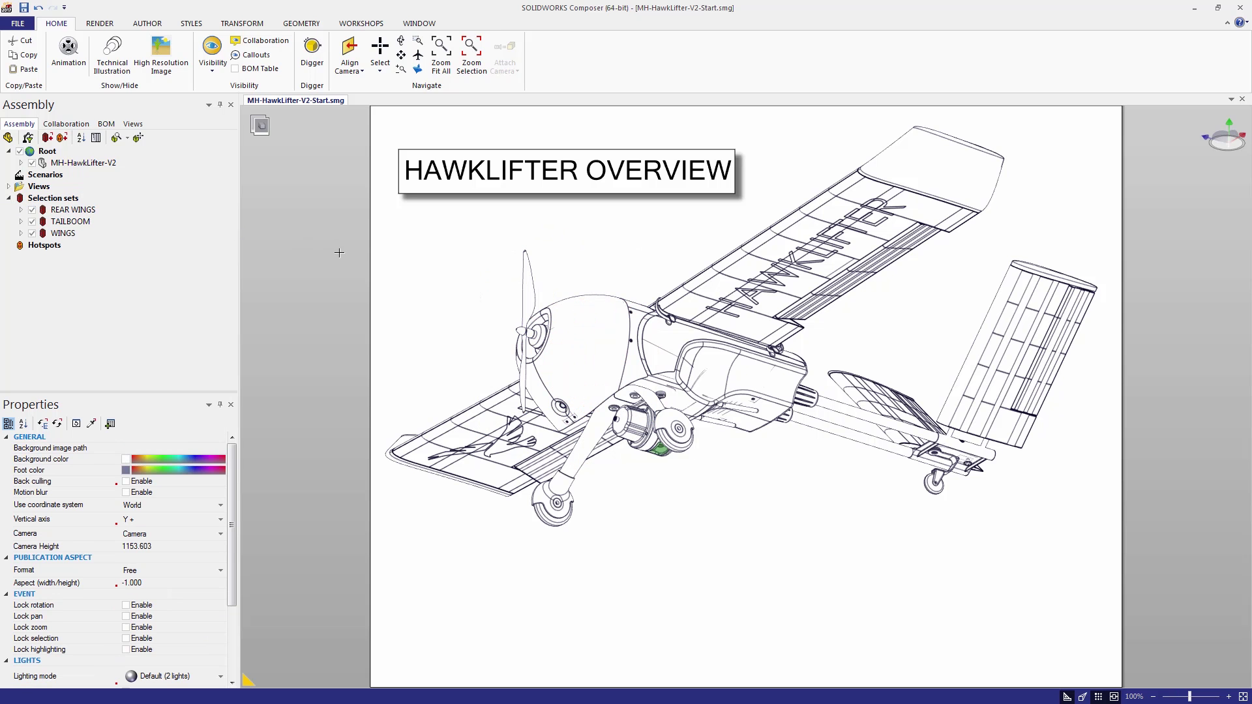
{"action": "left_click", "coordinate": [77, 222]}
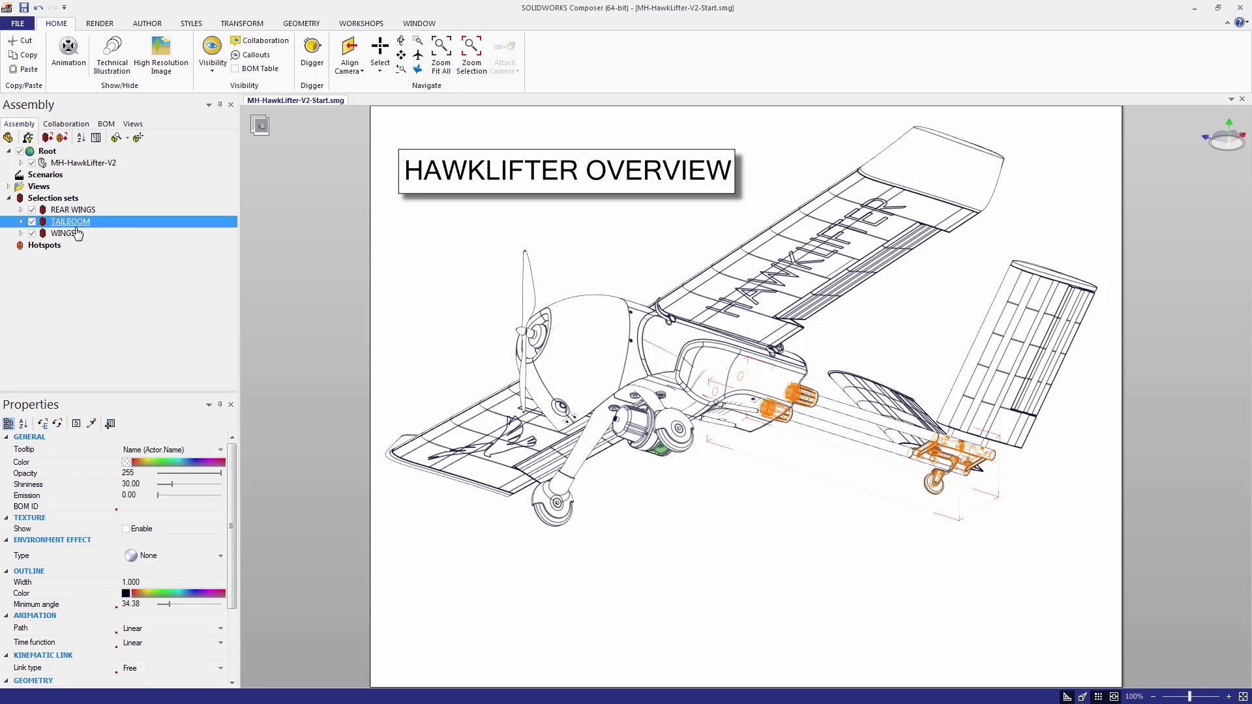
{"action": "left_click", "coordinate": [64, 233]}
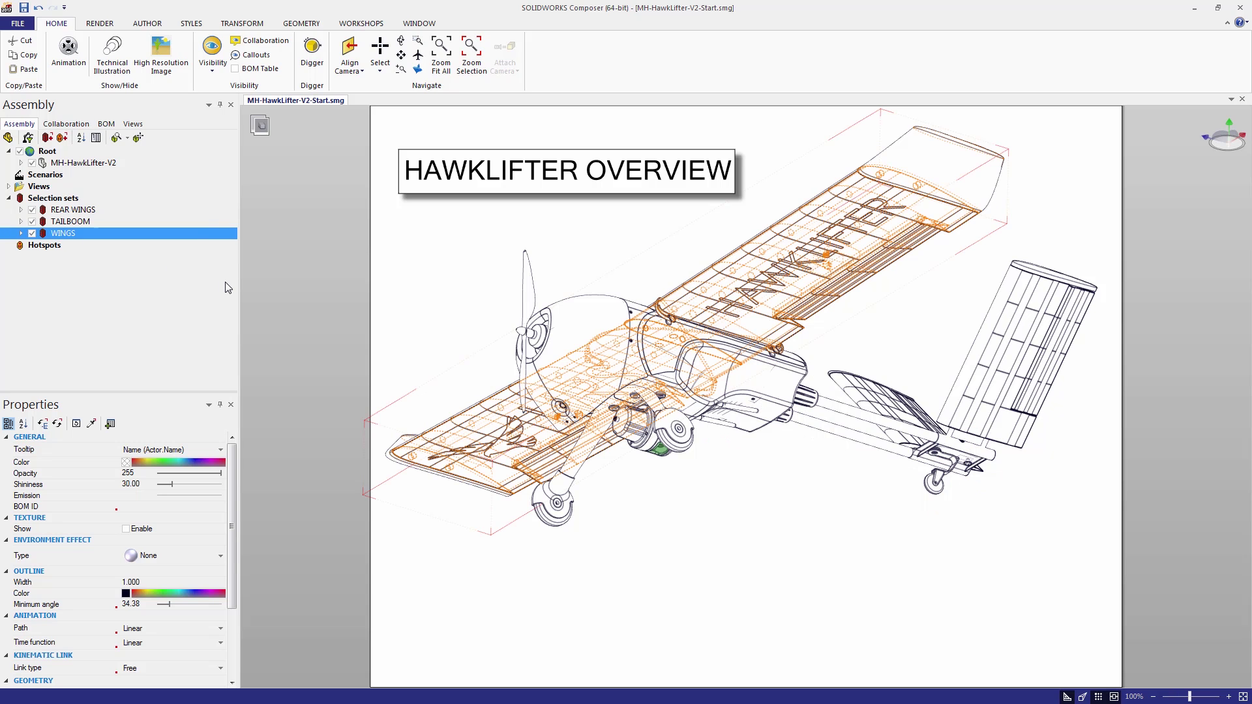
{"action": "left_click", "coordinate": [69, 222]}
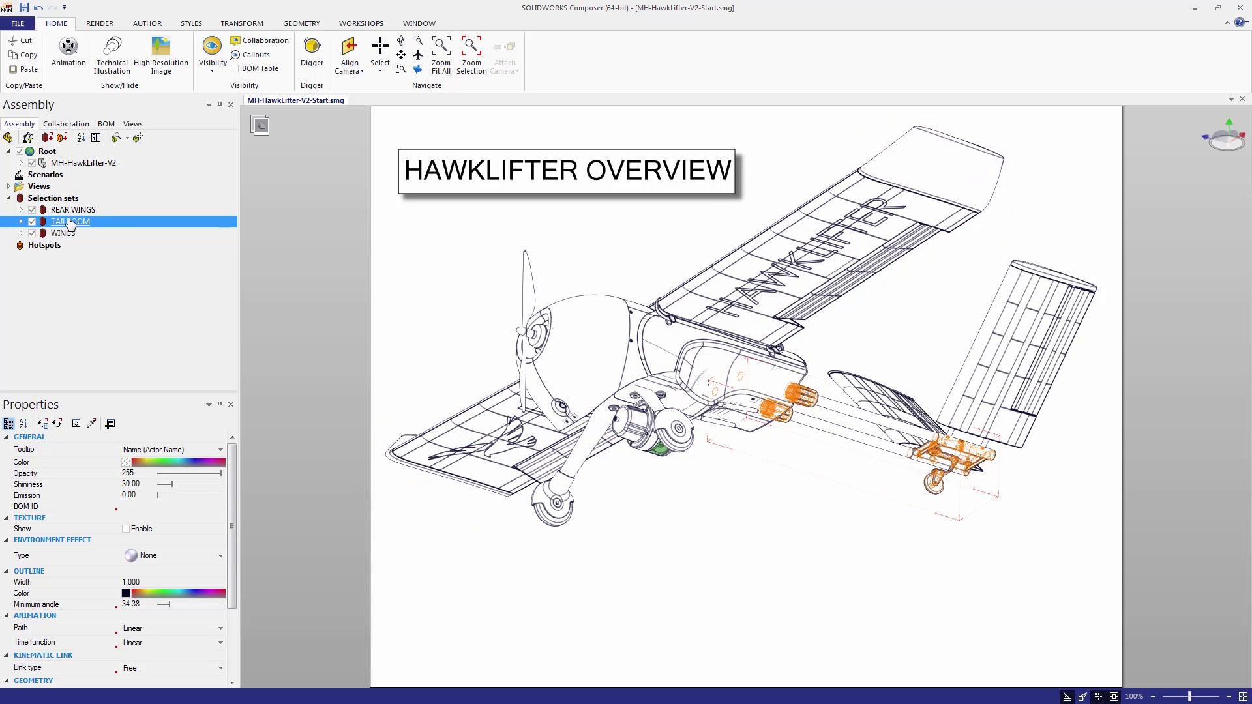
{"action": "left_click", "coordinate": [71, 210]}
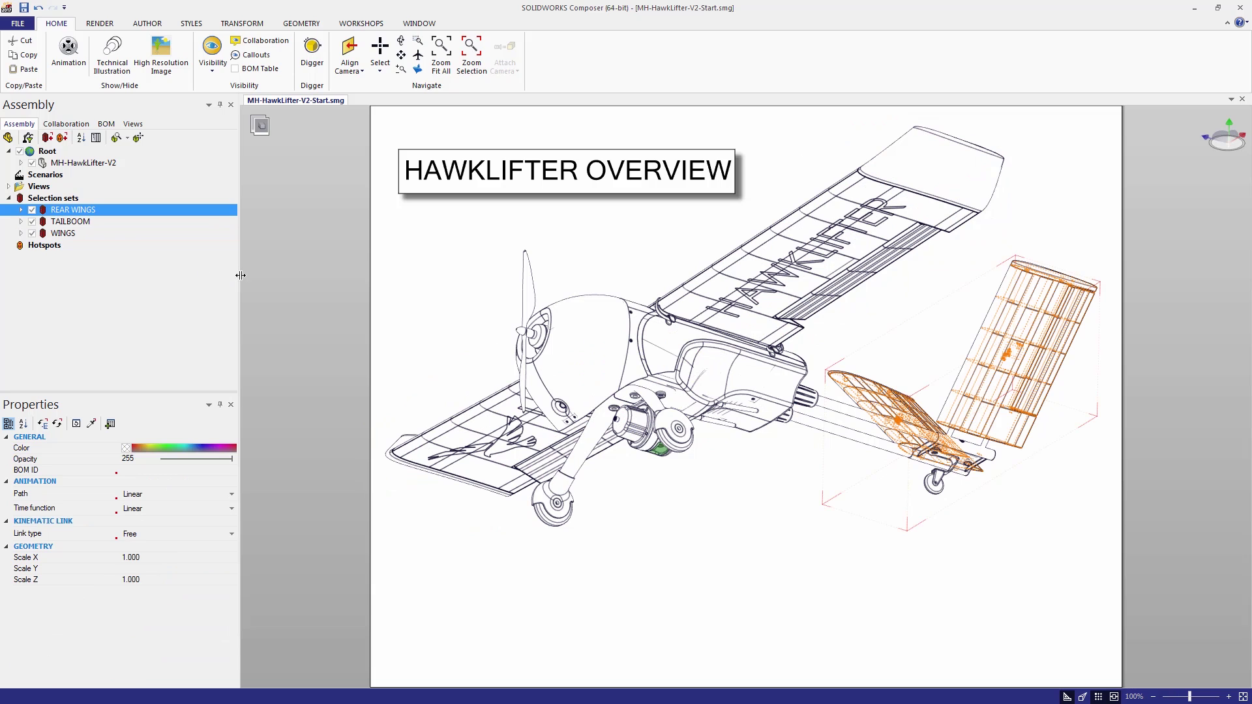
{"action": "left_click", "coordinate": [260, 263]}
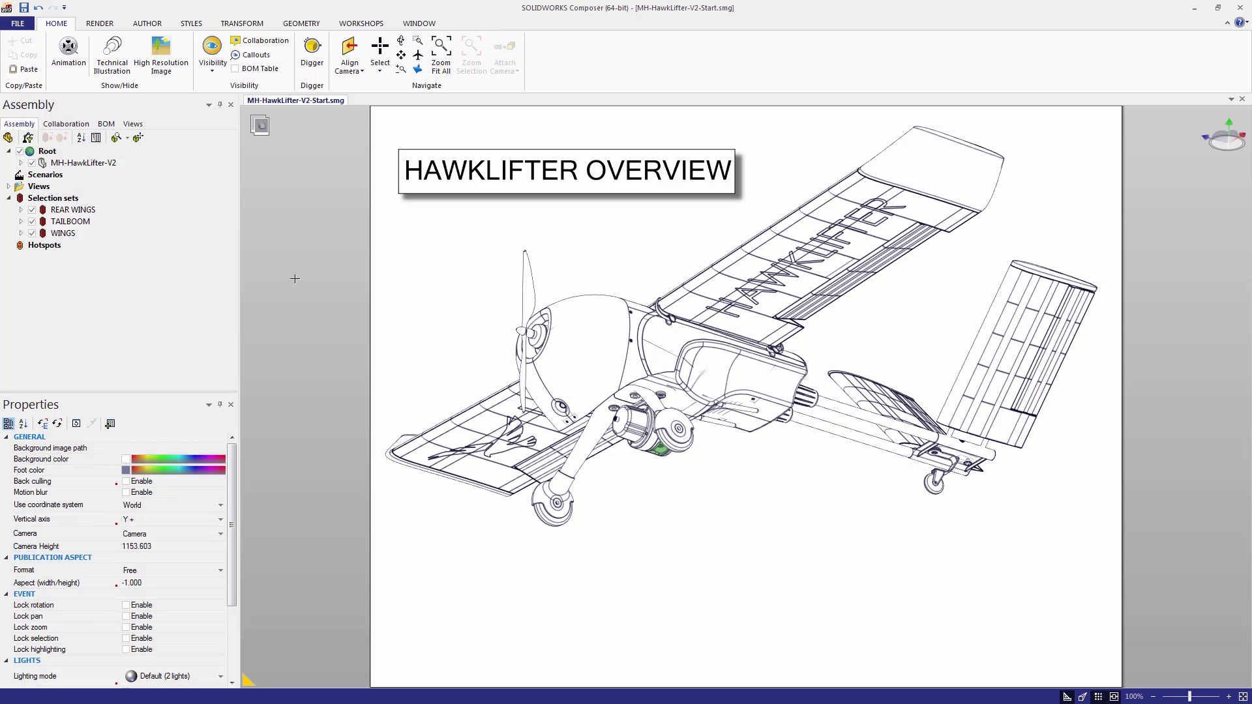
Create a hotspot from the FRONT FASCIA SUB subassembly and name it FRONT NOSE
{"action": "left_click", "coordinate": [22, 163]}
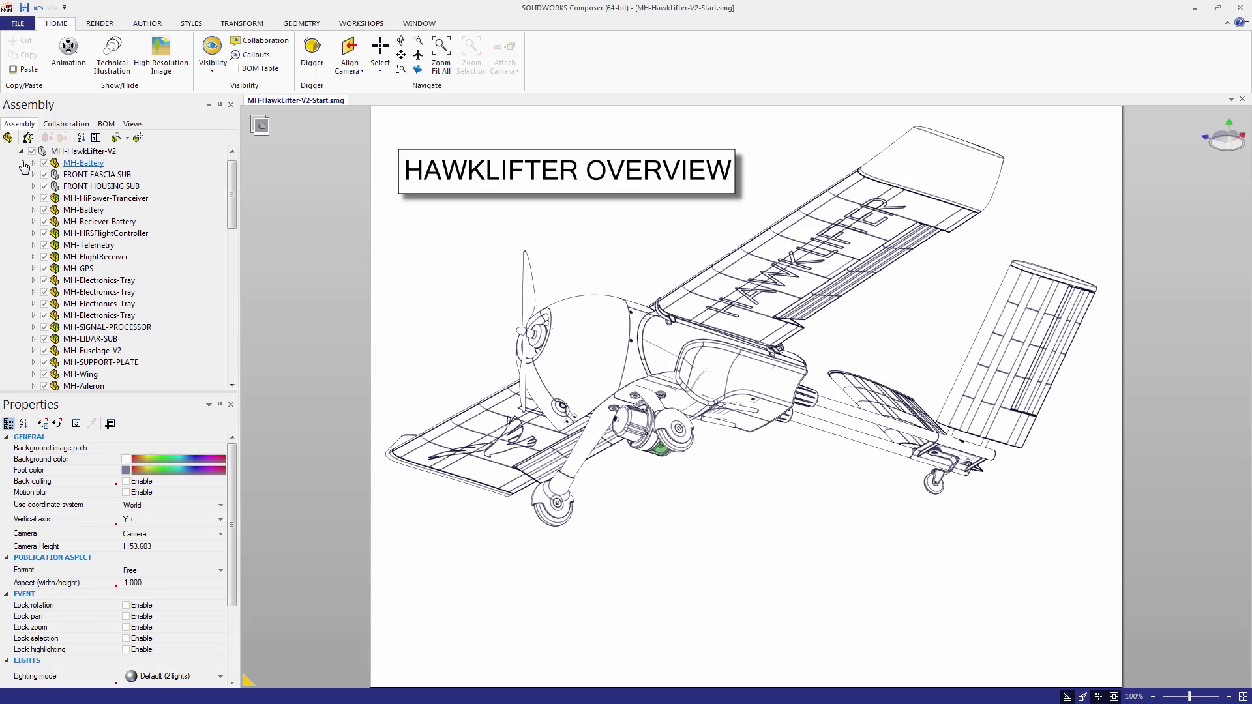
{"action": "left_click", "coordinate": [97, 175]}
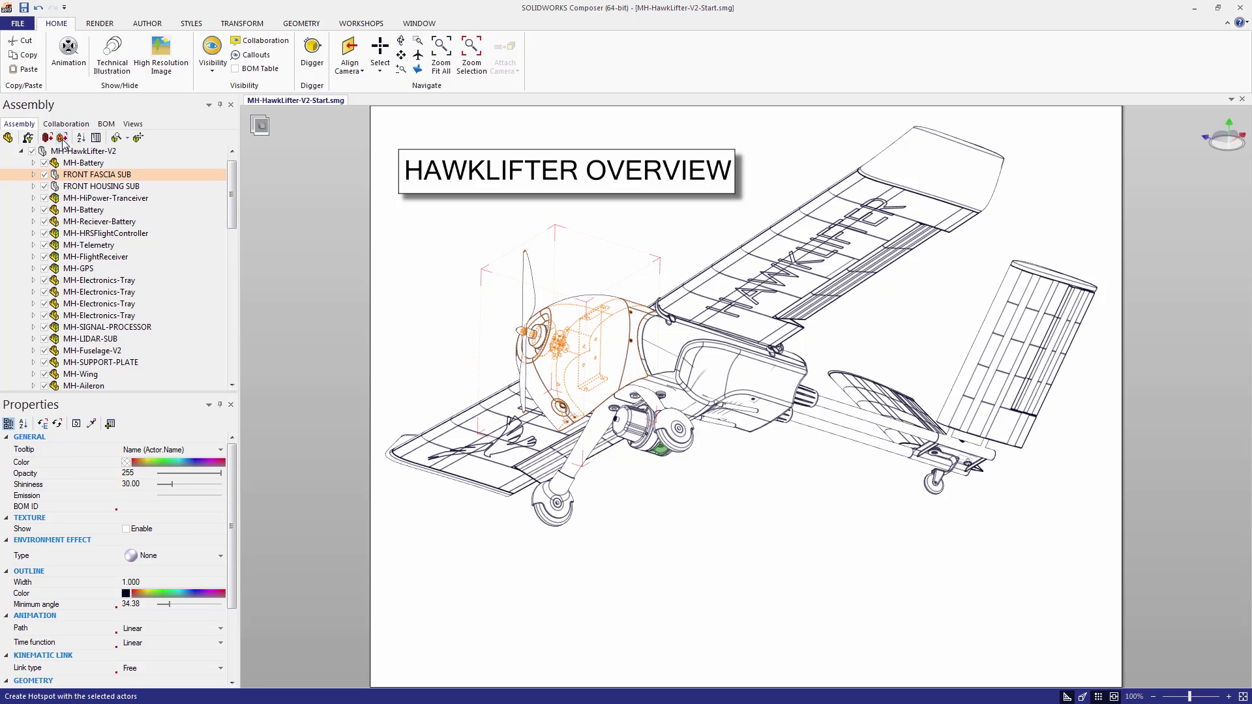
{"action": "left_click", "coordinate": [63, 139]}
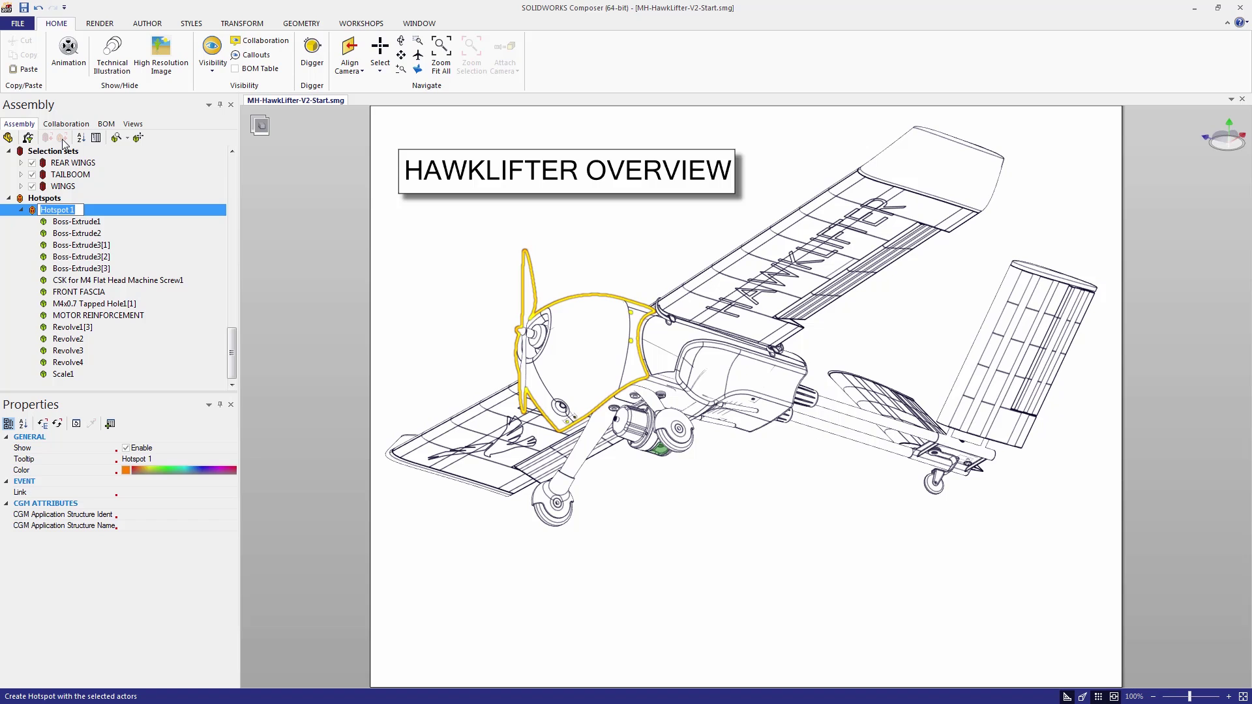
{"action": "type", "text": "FRONT"}
{"action": "type", "text": "NOSE"}
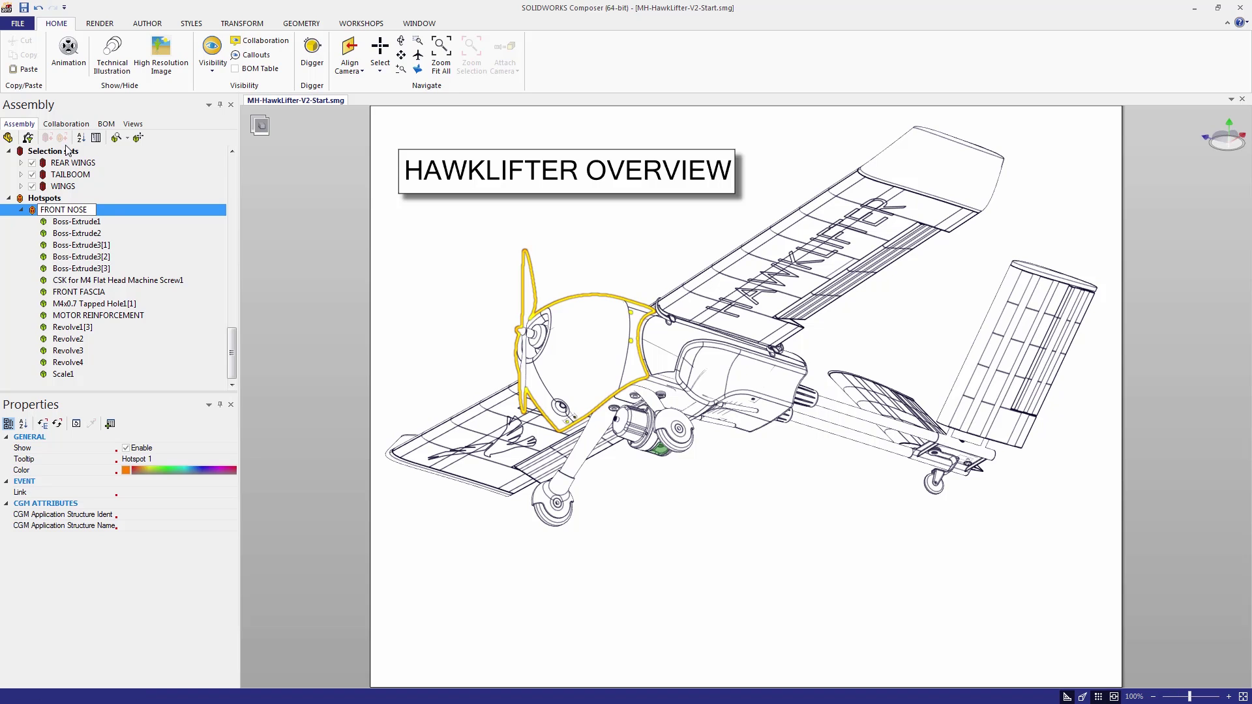
Set the FRONT NOSE hotspot's tooltip to FRONT NOSE SUBASSEMBLY and its link to FRONTNOSE.SVG
{"action": "left_click", "coordinate": [156, 459]}
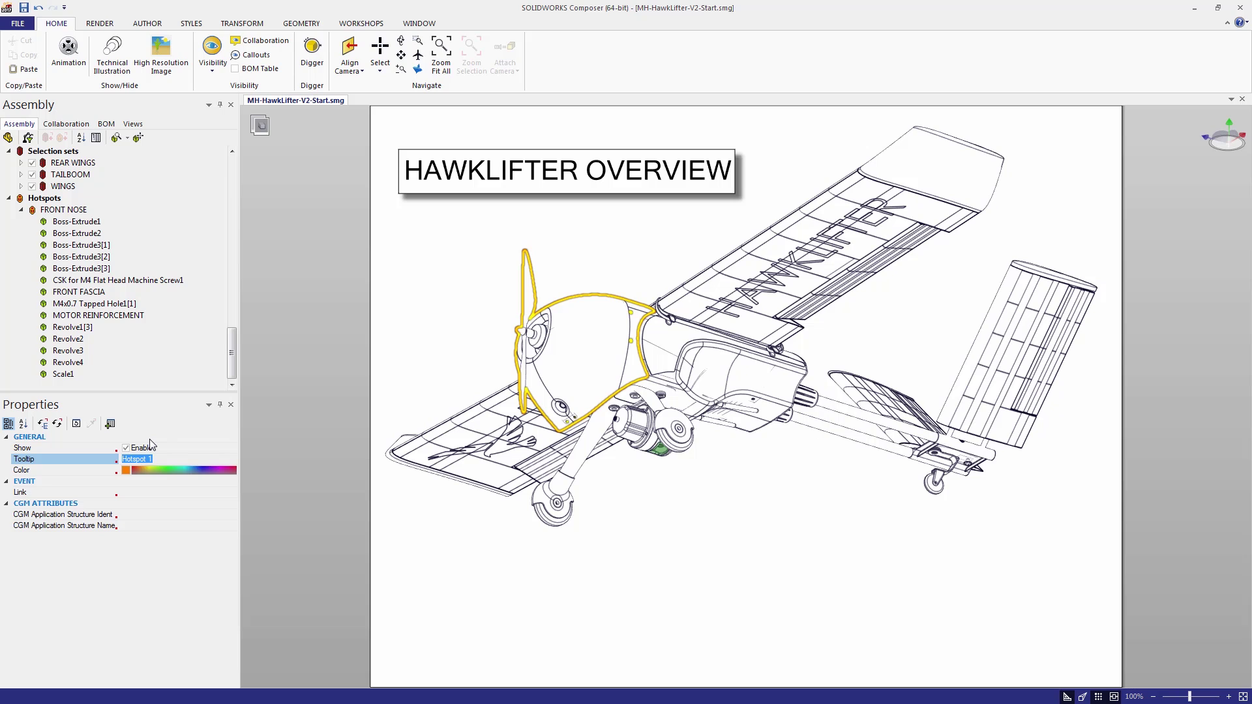
{"action": "type", "text": "FRONT NOSE SUBASSEMBLY"}
{"action": "left_click", "coordinate": [163, 492]}
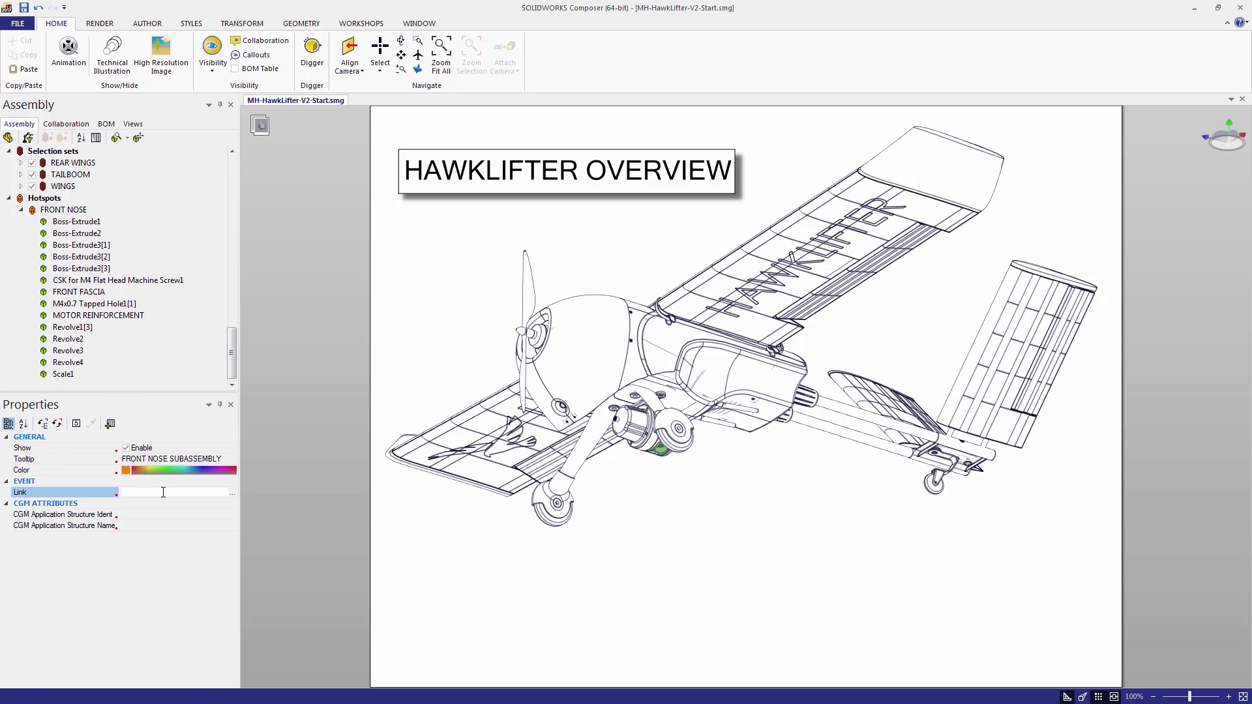
{"action": "type", "text": "FRONTNOSE.SVG"}
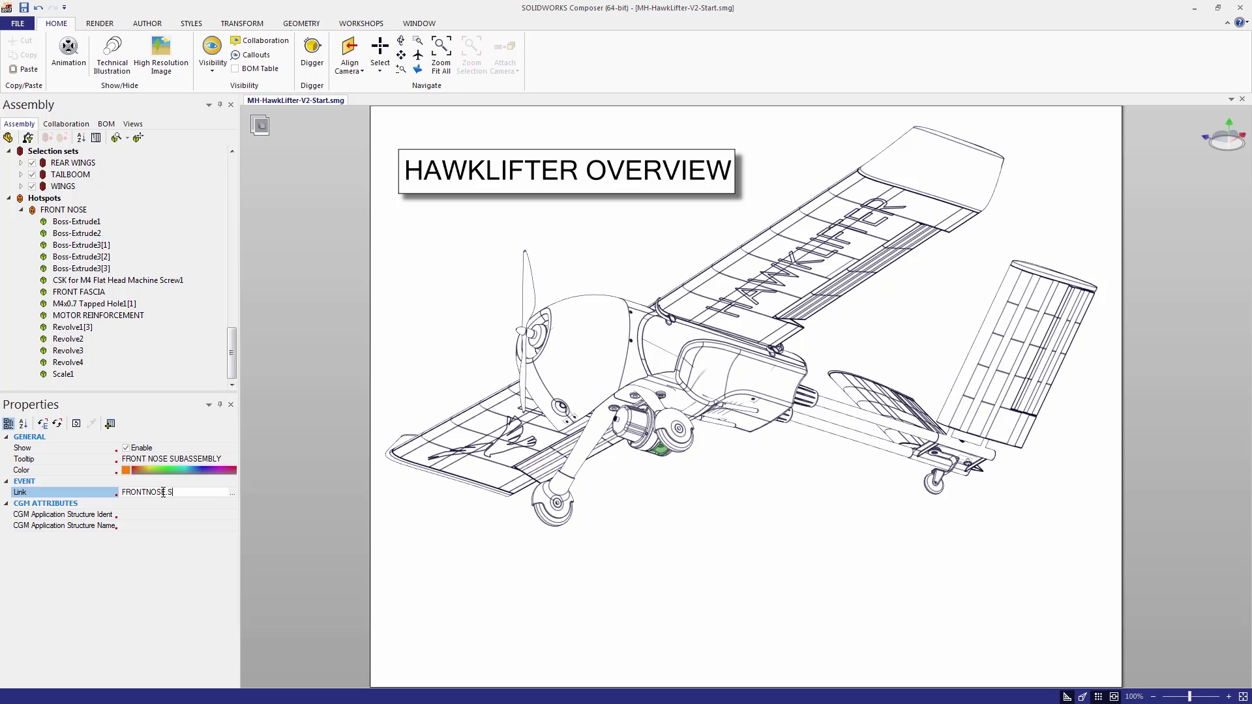
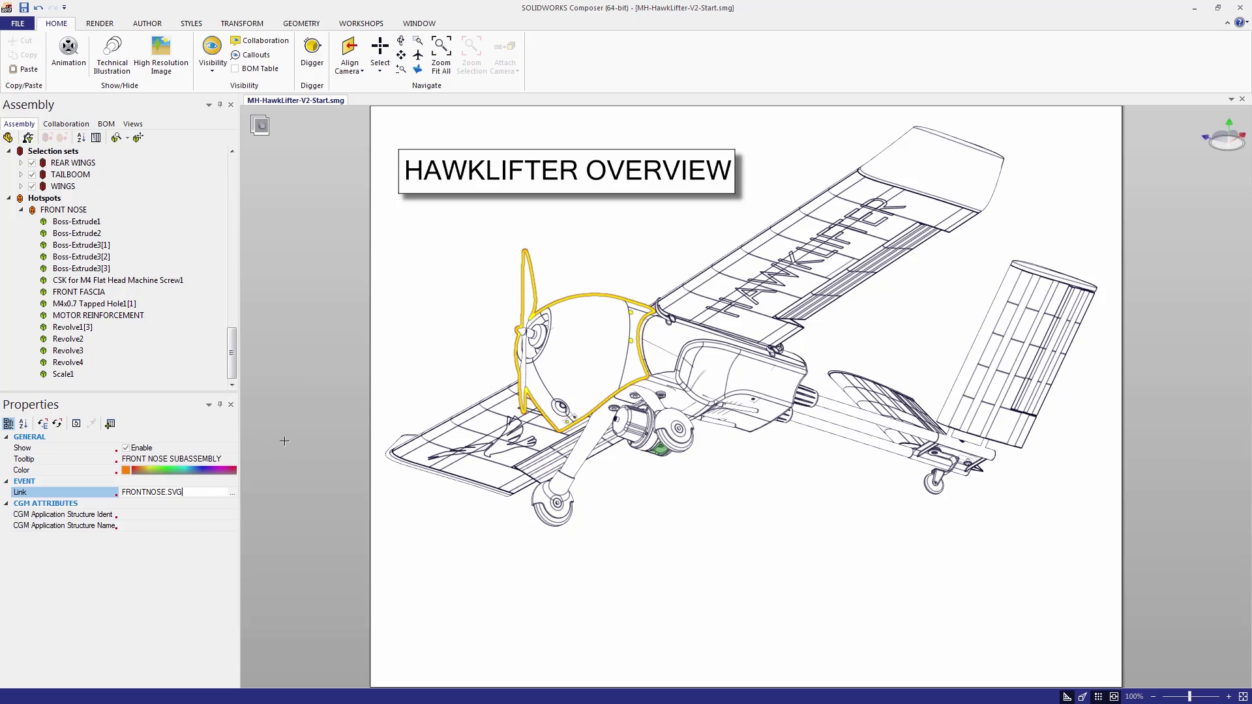
{"action": "left_click", "coordinate": [302, 373]}
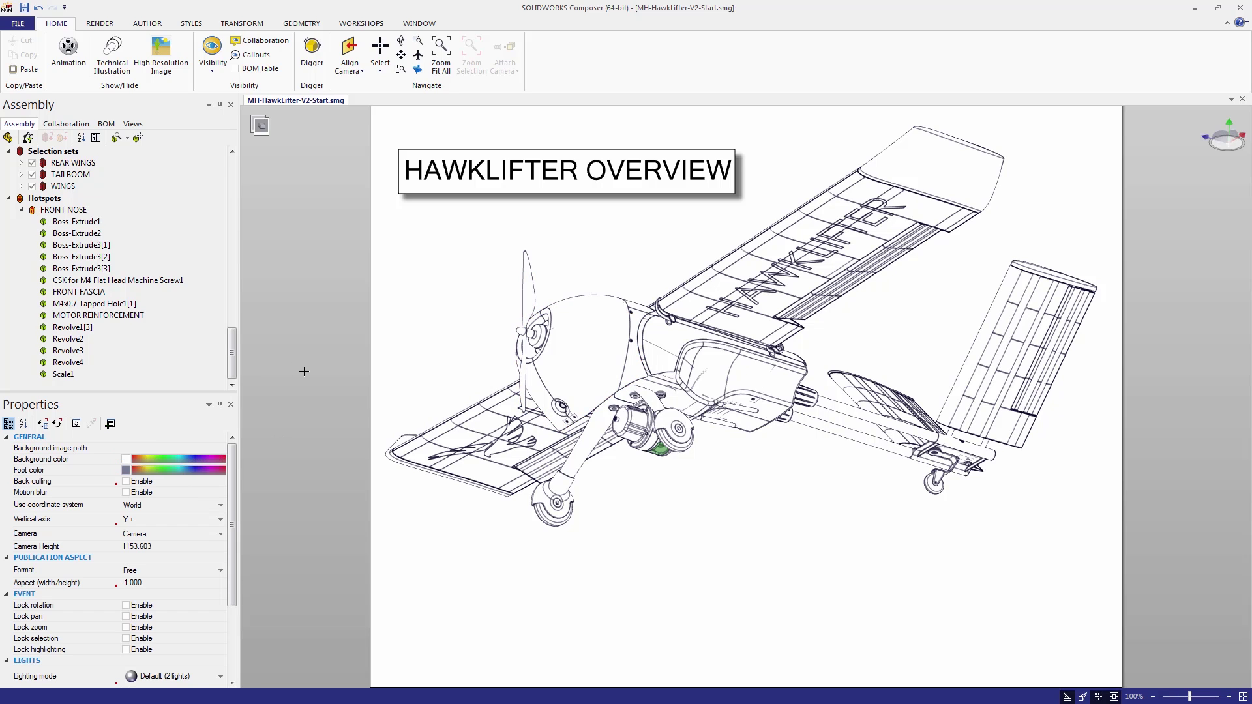
{"action": "left_click", "coordinate": [73, 213]}
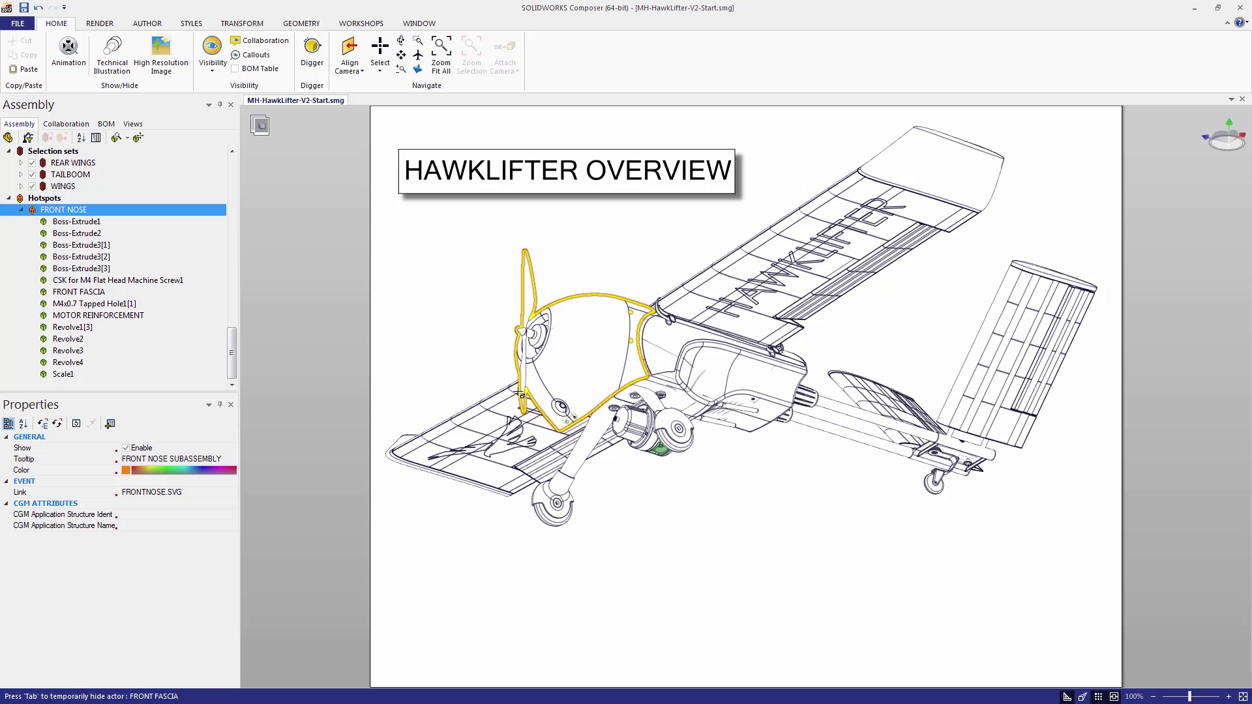
{"action": "left_click", "coordinate": [303, 311]}
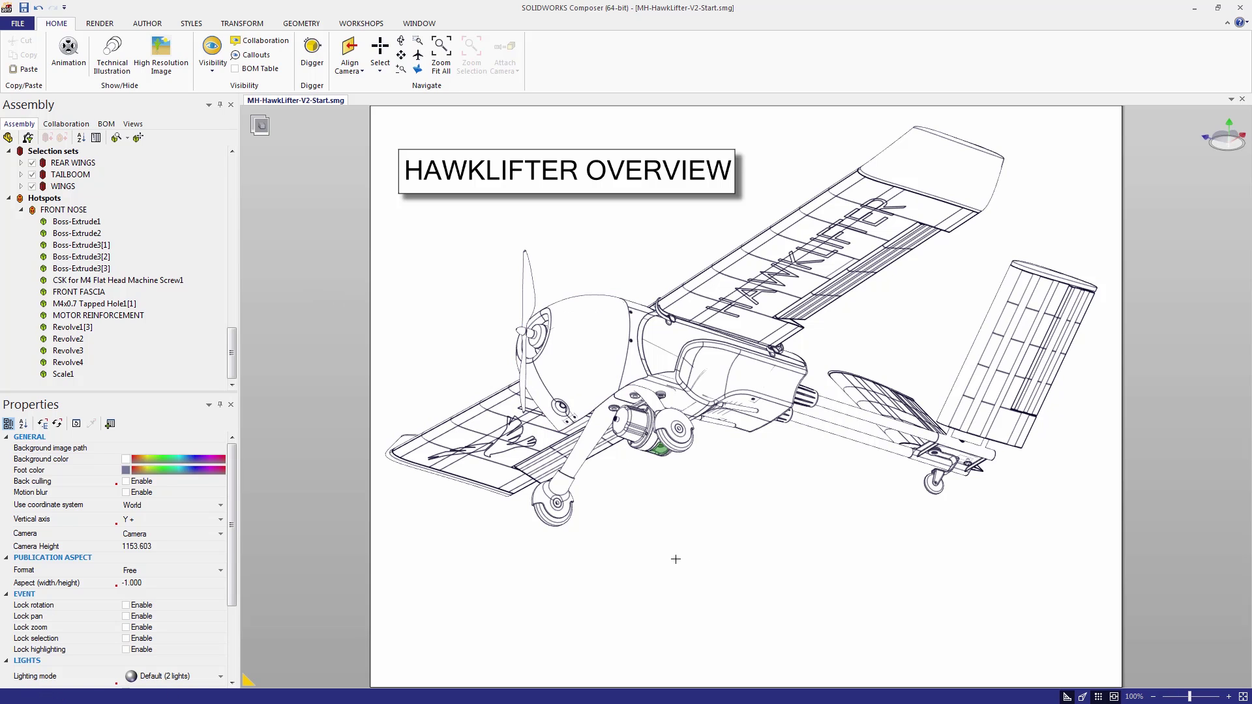
Create a hotspot from the TAILBOOM selection set and set its tooltip to TAILBOOM SUBASSEMBLY
{"action": "left_click", "coordinate": [72, 176]}
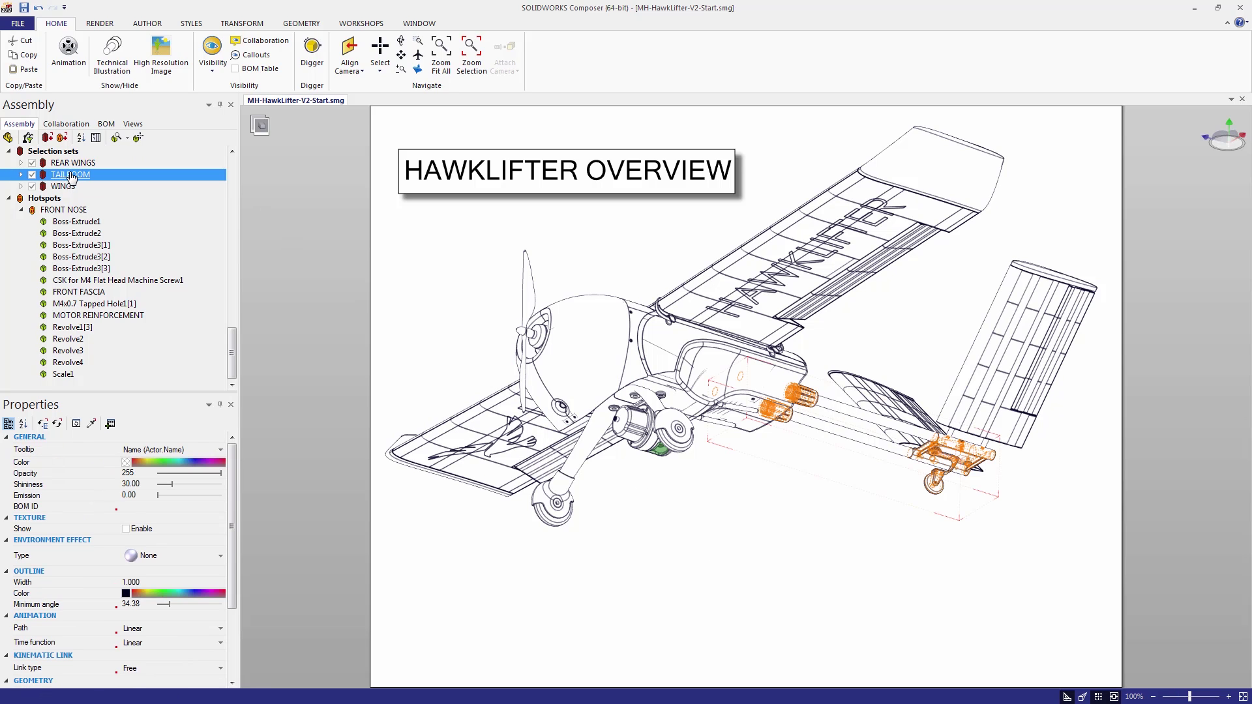
{"action": "left_click", "coordinate": [62, 138]}
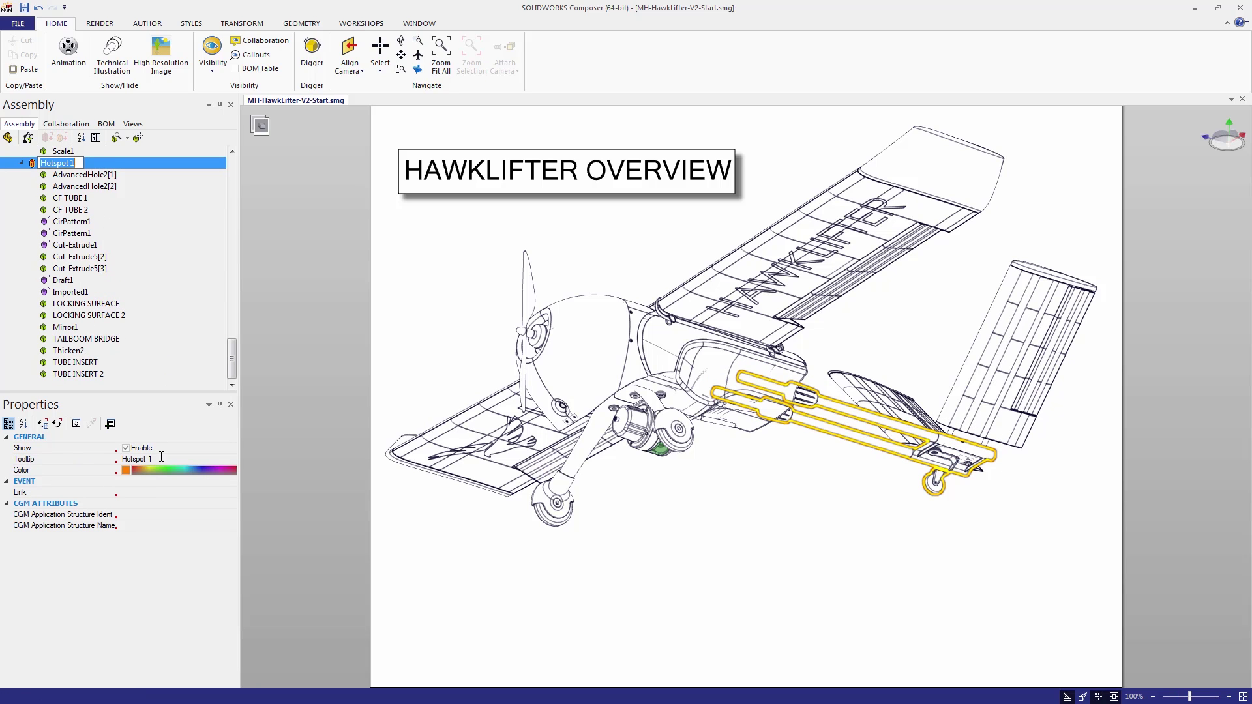
{"action": "left_click", "coordinate": [106, 455]}
{"action": "type", "text": "TAILBOOM SUBASSEMBLY"}
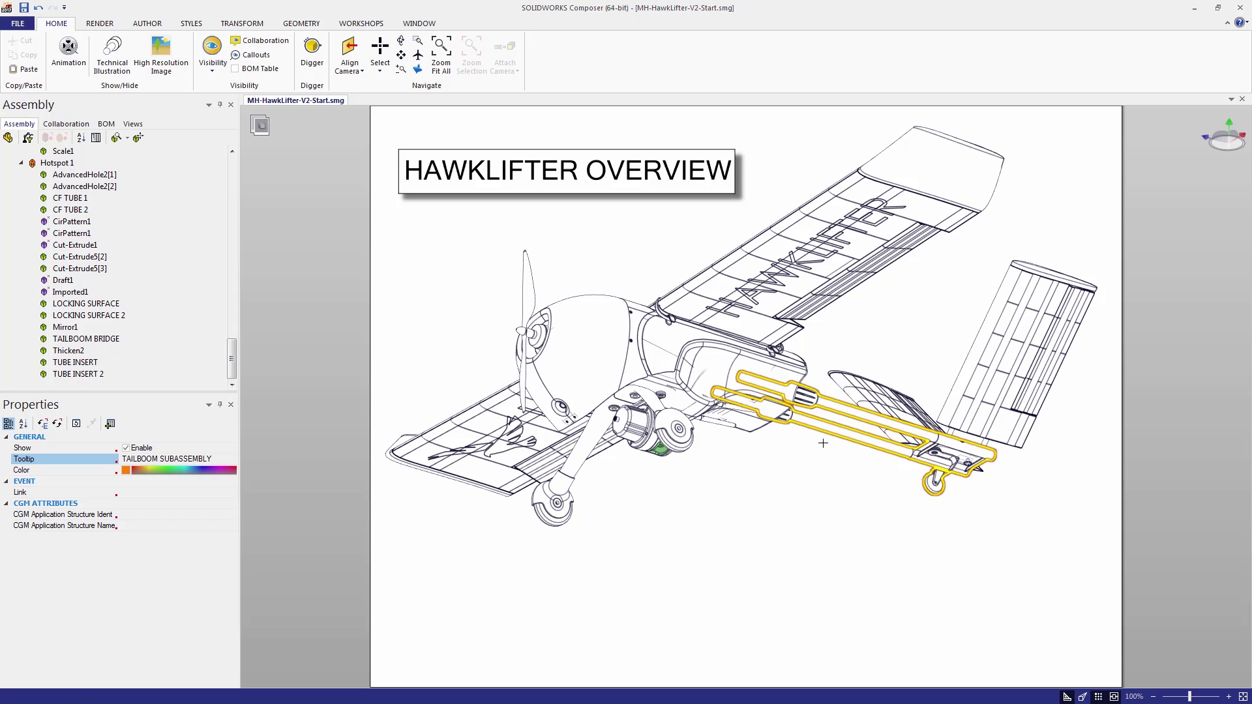
{"action": "left_click", "coordinate": [330, 324]}
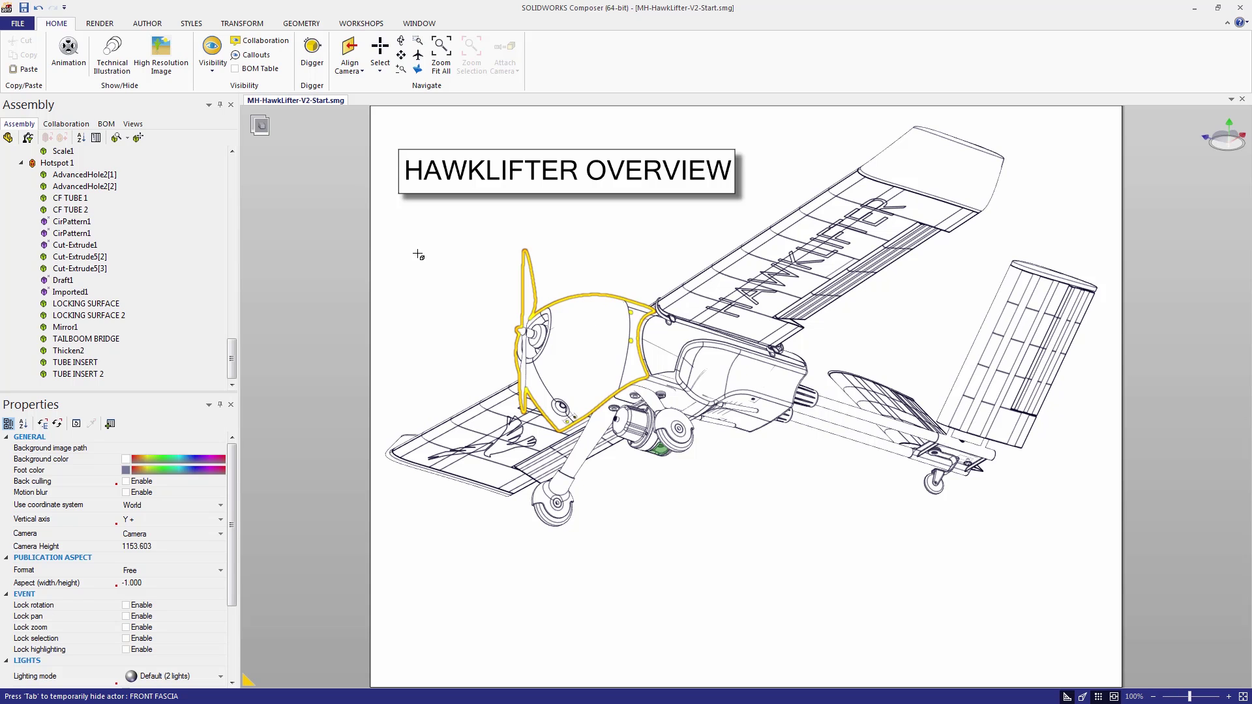
Check the tooltip and link properties of the FRONT NOSE hotspot
{"action": "scroll", "coordinate": [98, 202], "scroll_direction": "up", "scroll_amount": 7}
{"action": "scroll", "coordinate": [97, 203], "scroll_direction": "up", "scroll_amount": 2}
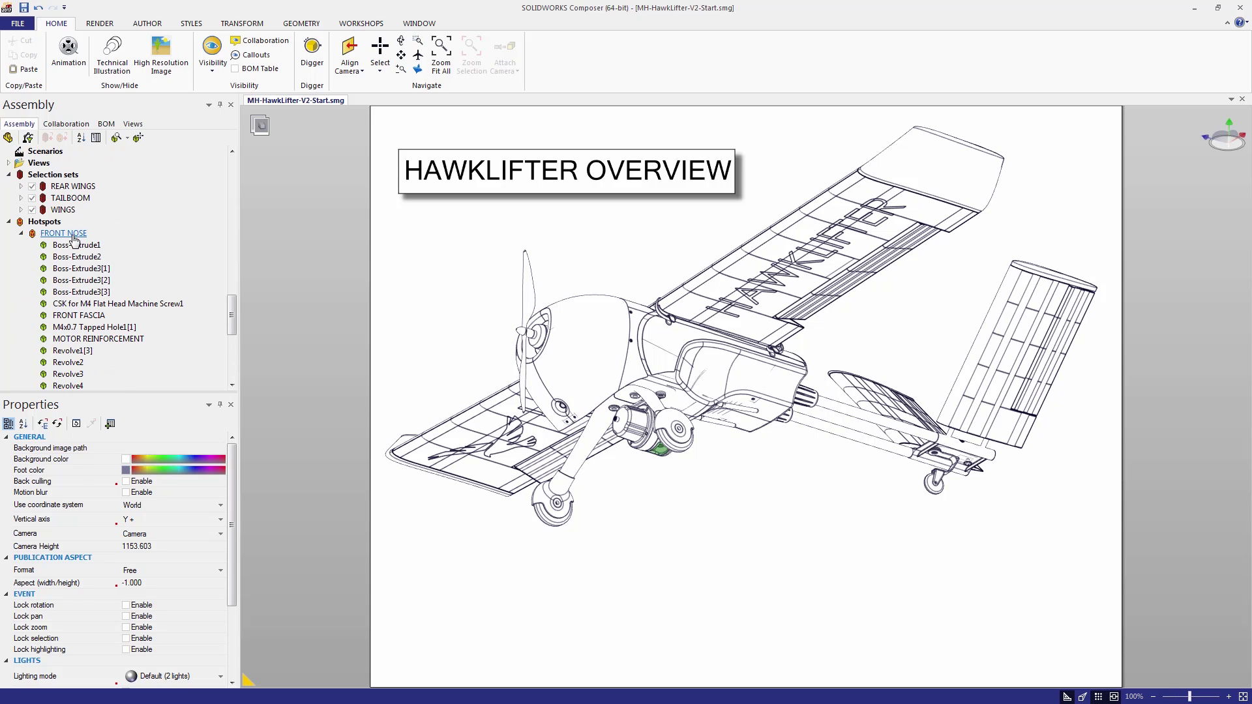
{"action": "left_click", "coordinate": [63, 233]}
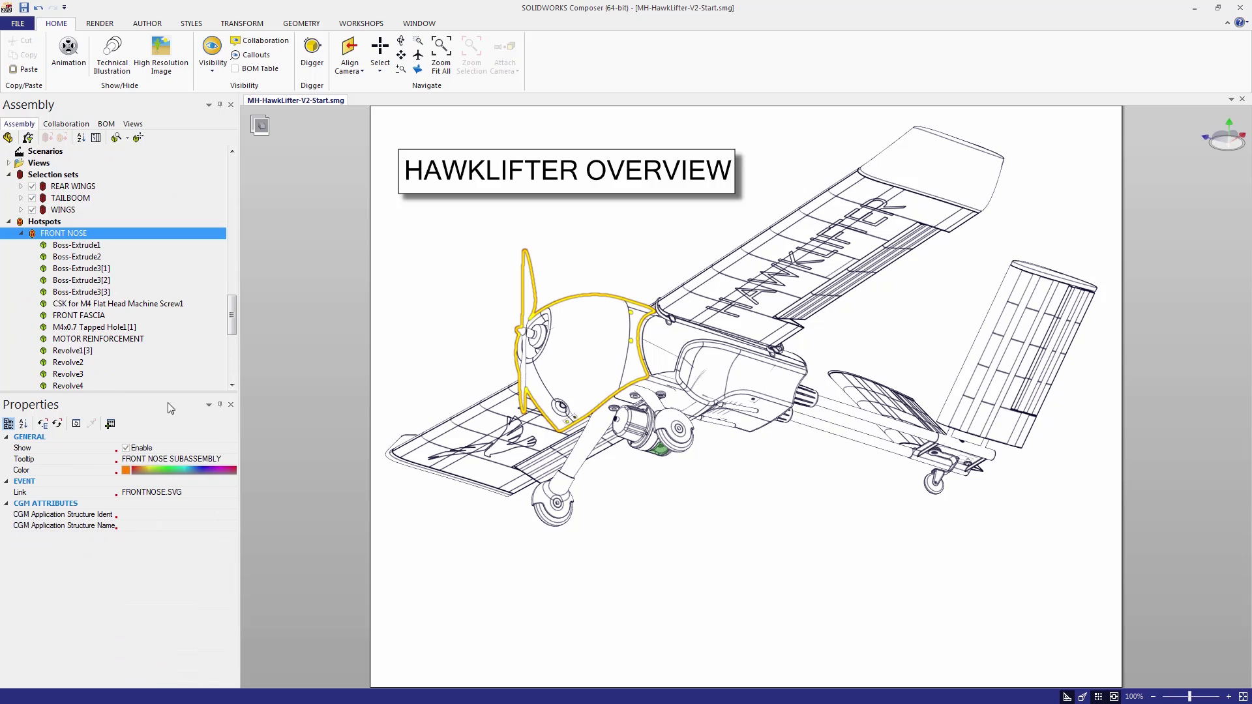
{"action": "scroll", "coordinate": [157, 352], "scroll_direction": "down", "scroll_amount": 2}
{"action": "scroll", "coordinate": [130, 347], "scroll_direction": "up", "scroll_amount": 2}
{"action": "scroll", "coordinate": [130, 347], "scroll_direction": "up", "scroll_amount": 8}
Switch to the FRONT CLIP view and update the TITLE view with the hotspot changes
{"action": "left_click", "coordinate": [132, 124]}
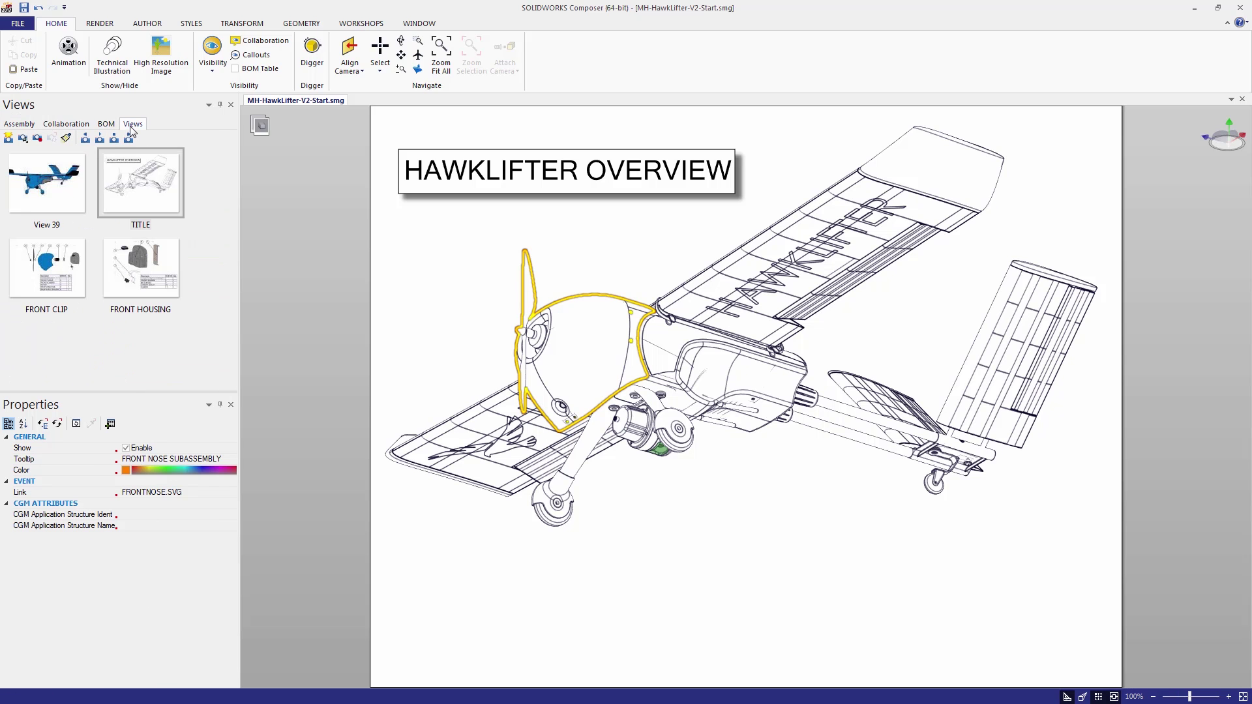
{"action": "left_click", "coordinate": [56, 269]}
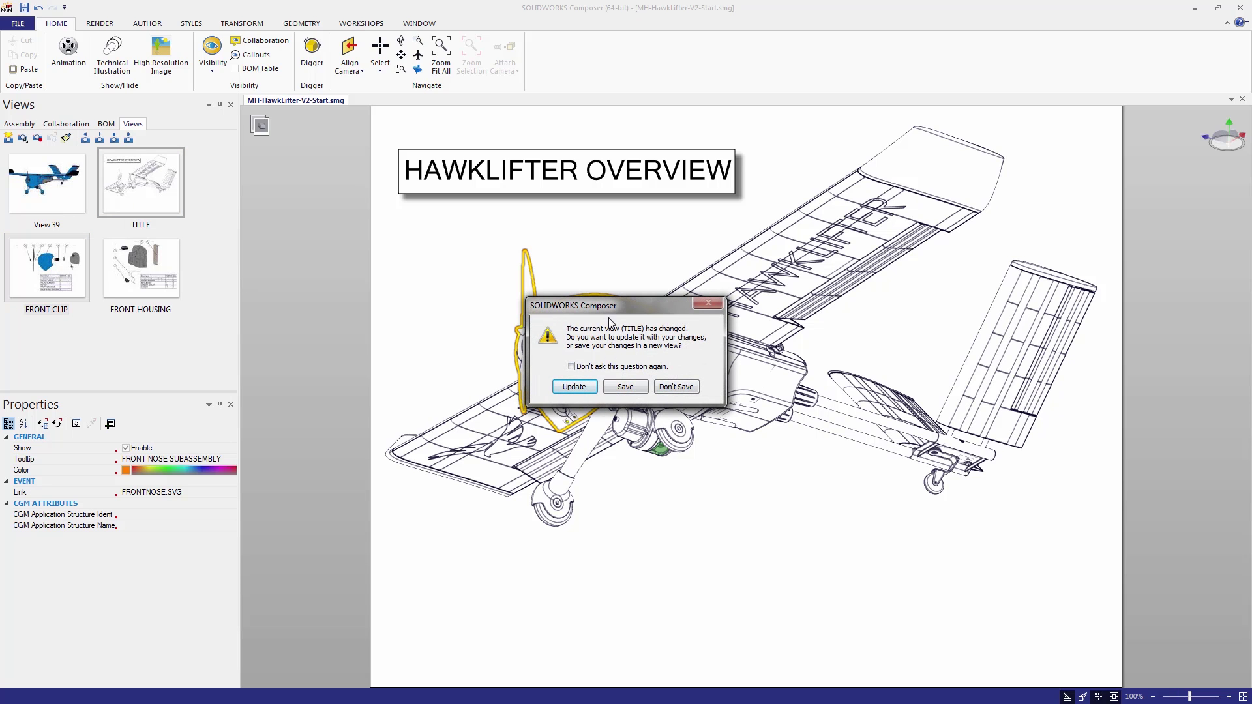
{"action": "left_click_drag", "start_coordinate": [608, 310], "coordinate": [300, 203]}
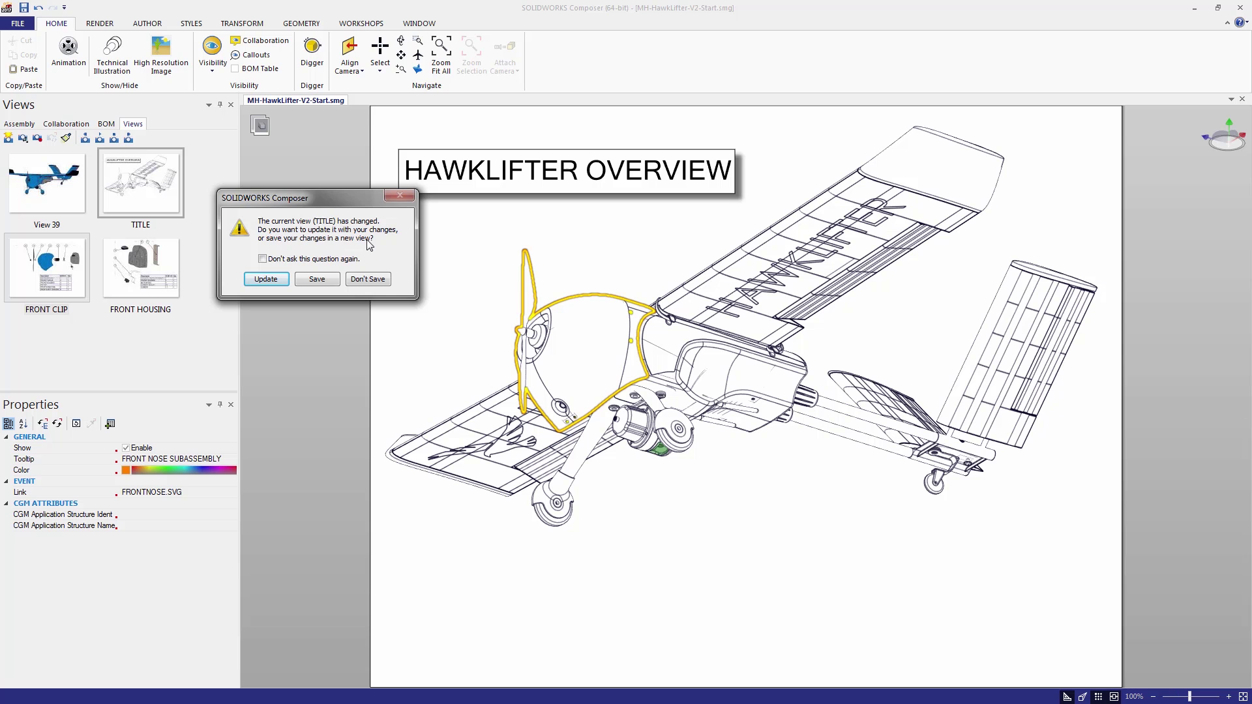
{"action": "left_click", "coordinate": [261, 280]}
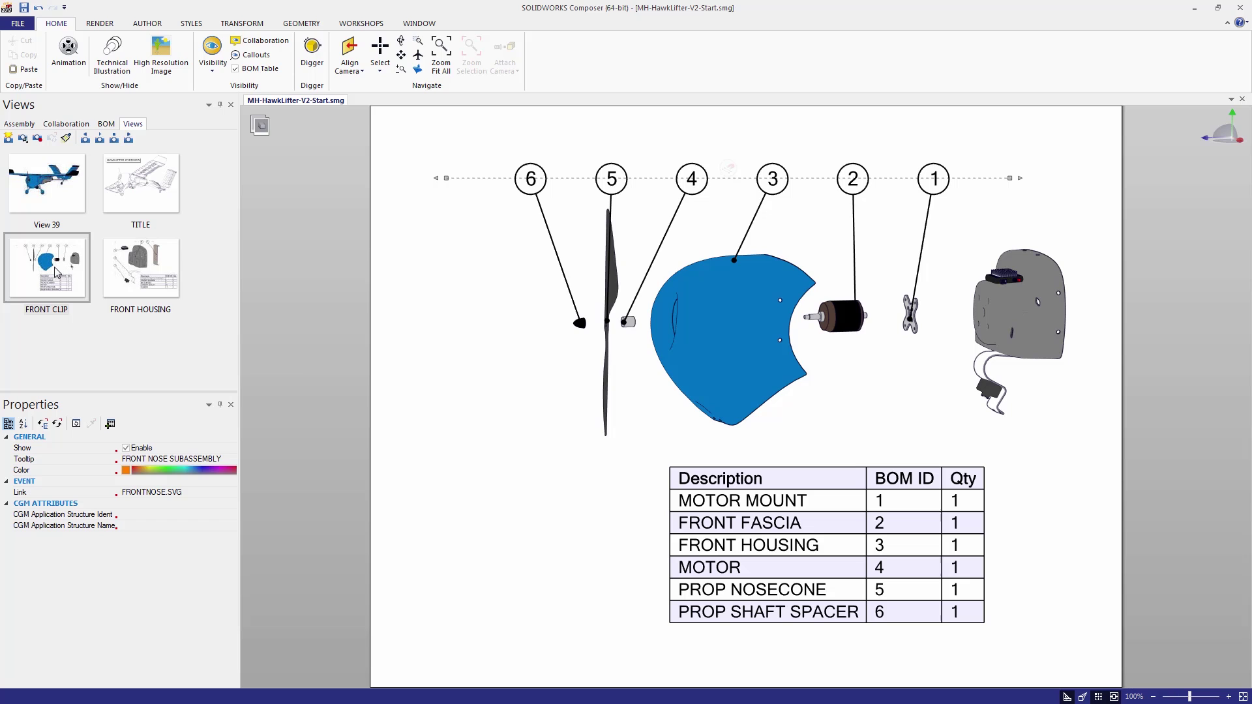
Rename the FRONT CLIP view as FRONTNOSE and the TITLE view as OVERVIEW
{"action": "left_click", "coordinate": [58, 272]}
{"action": "type", "text": "FRONTNOSE"}
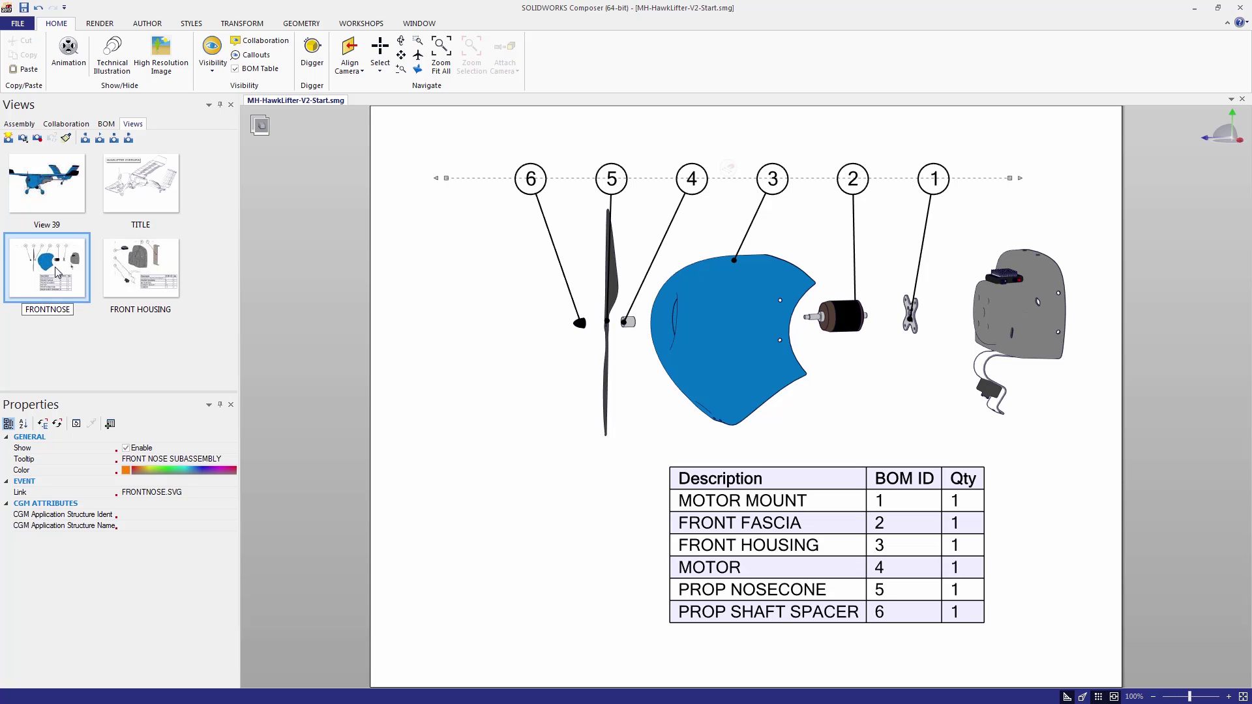
{"action": "left_click", "coordinate": [130, 214]}
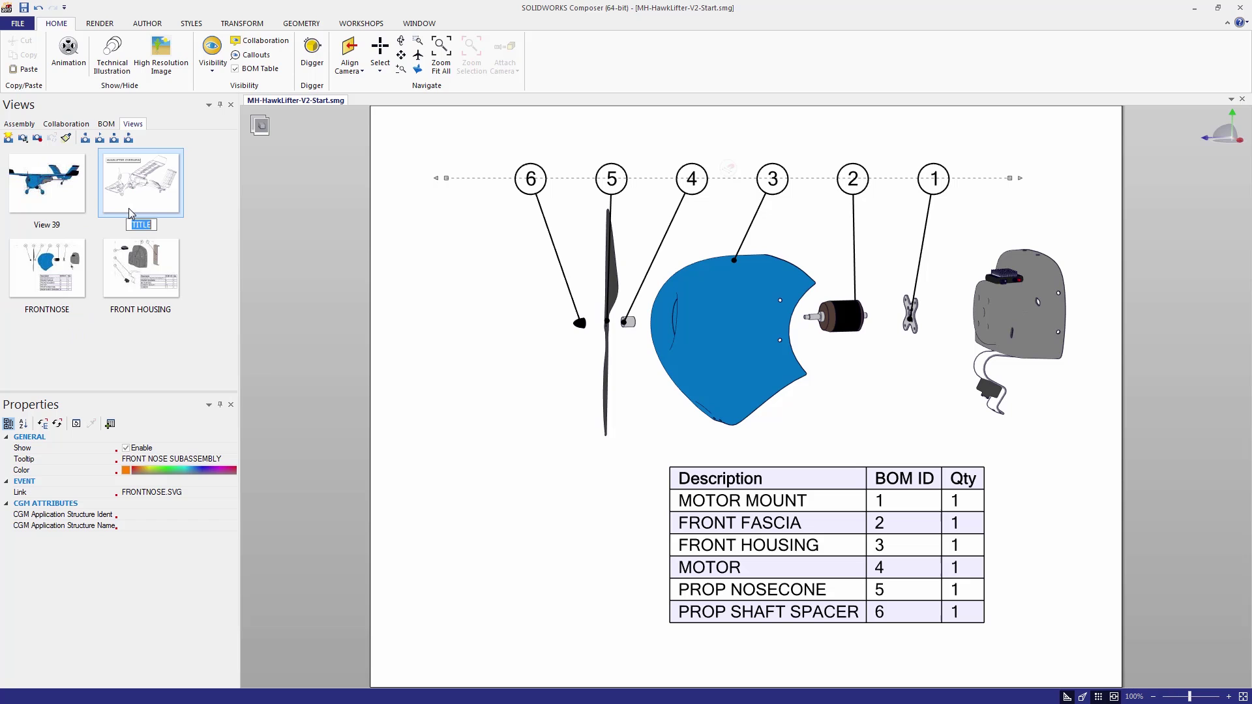
{"action": "type", "text": "OVERVIEW"}
Rename the FRONT HOUSING view as FRONTHOUSING
{"action": "left_click", "coordinate": [131, 264]}
{"action": "key", "text": "F2"}
{"action": "type", "text": "RFRONT"}
{"action": "key", "text": "BackSpace"}
{"action": "key", "text": "BackSpace"}
{"action": "key", "text": "BackSpace"}
{"action": "key", "text": "BackSpace"}
{"action": "key", "text": "BackSpace"}
{"action": "type", "text": "RONTHOUSING"}
{"action": "key", "text": "Return"}
Create a hotspot from the grey housing parts in the FRONTNOSE view and name it FRONT HOUSING
{"action": "left_click", "coordinate": [76, 293]}
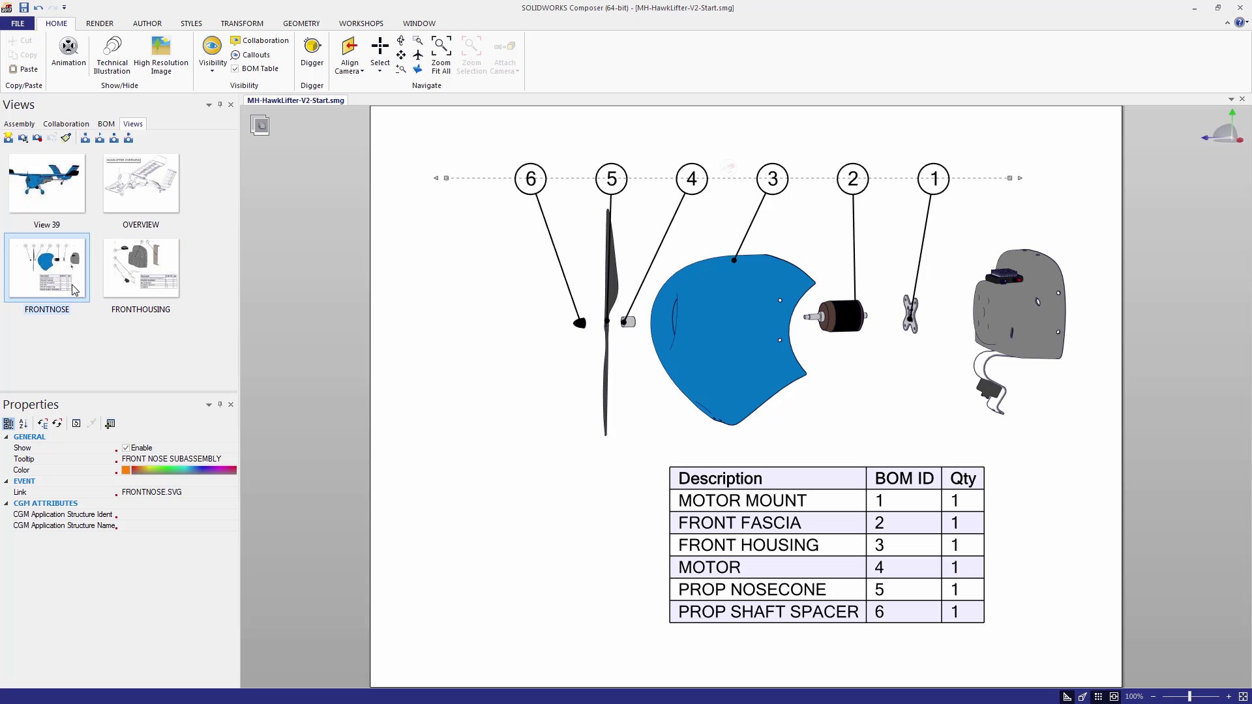
{"action": "left_click", "coordinate": [982, 439]}
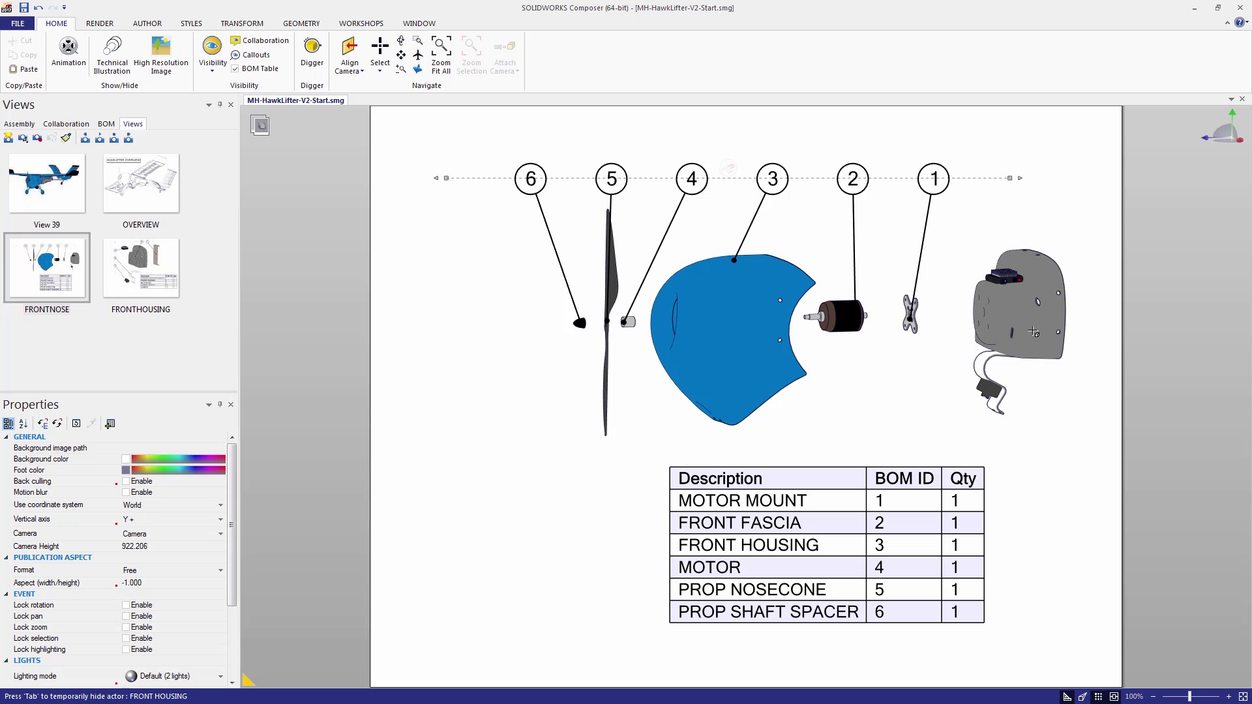
{"action": "left_click_drag", "start_coordinate": [959, 228], "coordinate": [1077, 425]}
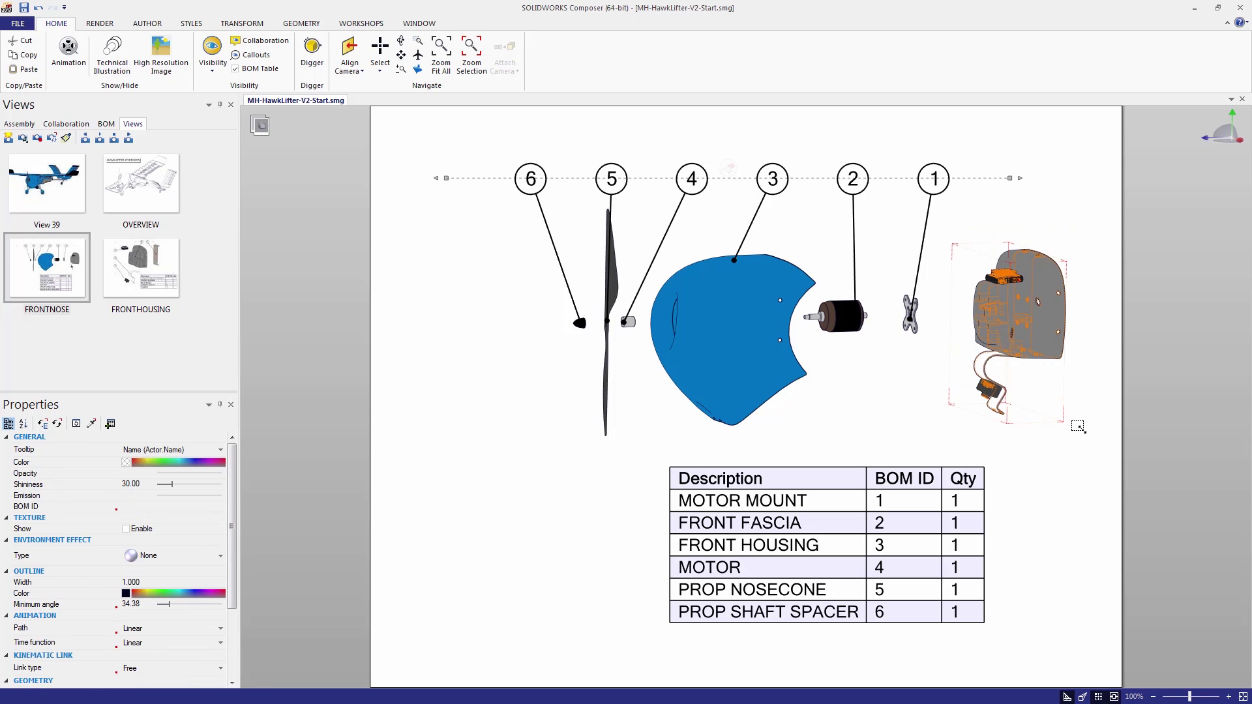
{"action": "left_click", "coordinate": [19, 124]}
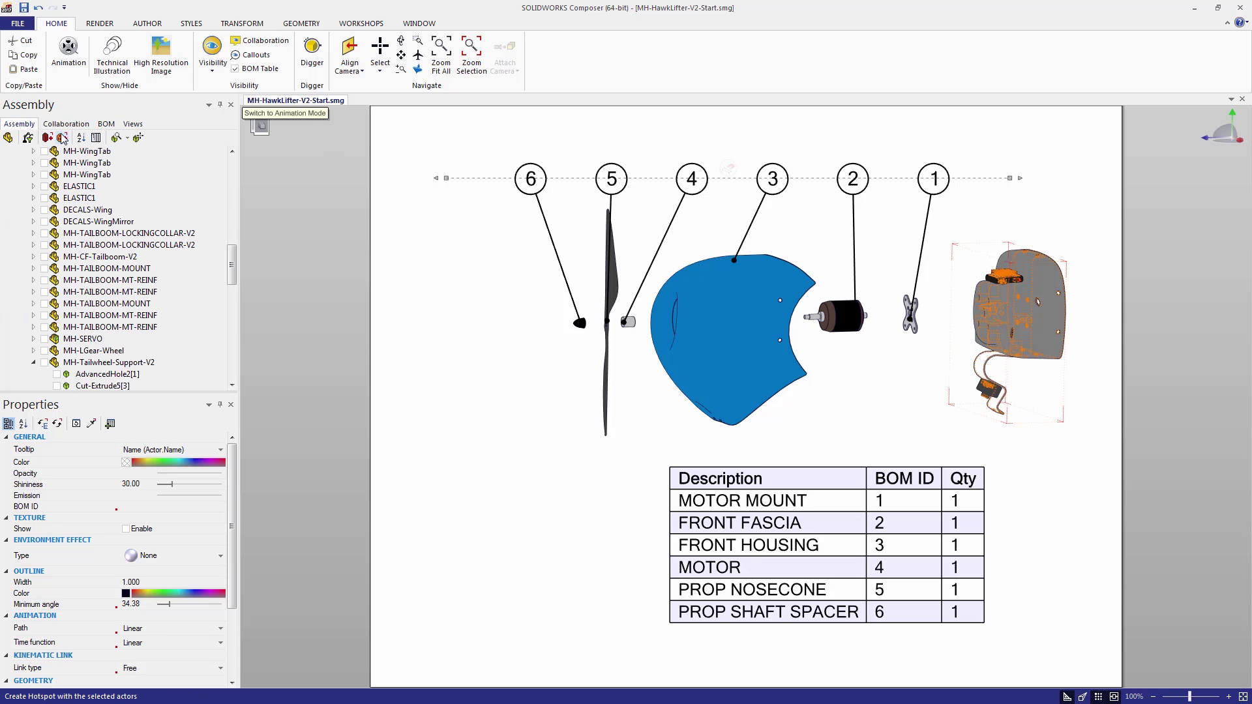
{"action": "left_click", "coordinate": [63, 139]}
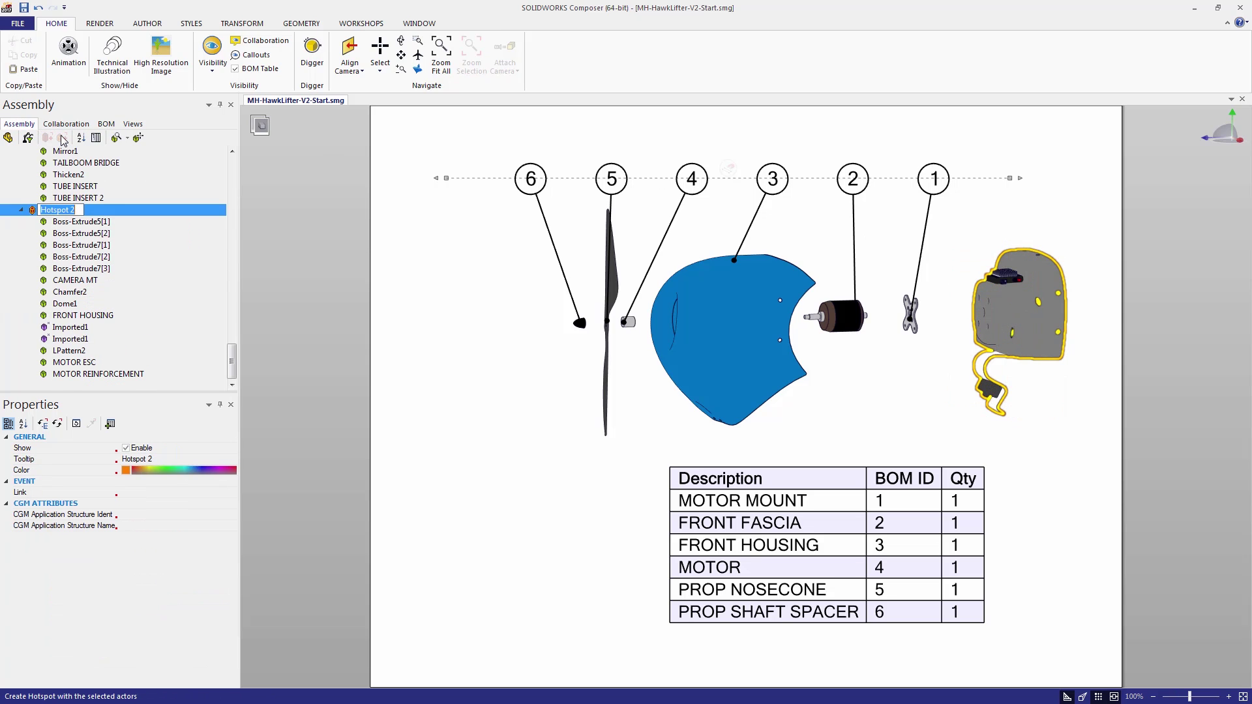
{"action": "type", "text": "FRONT HOUSING"}
{"action": "key", "text": "Return"}
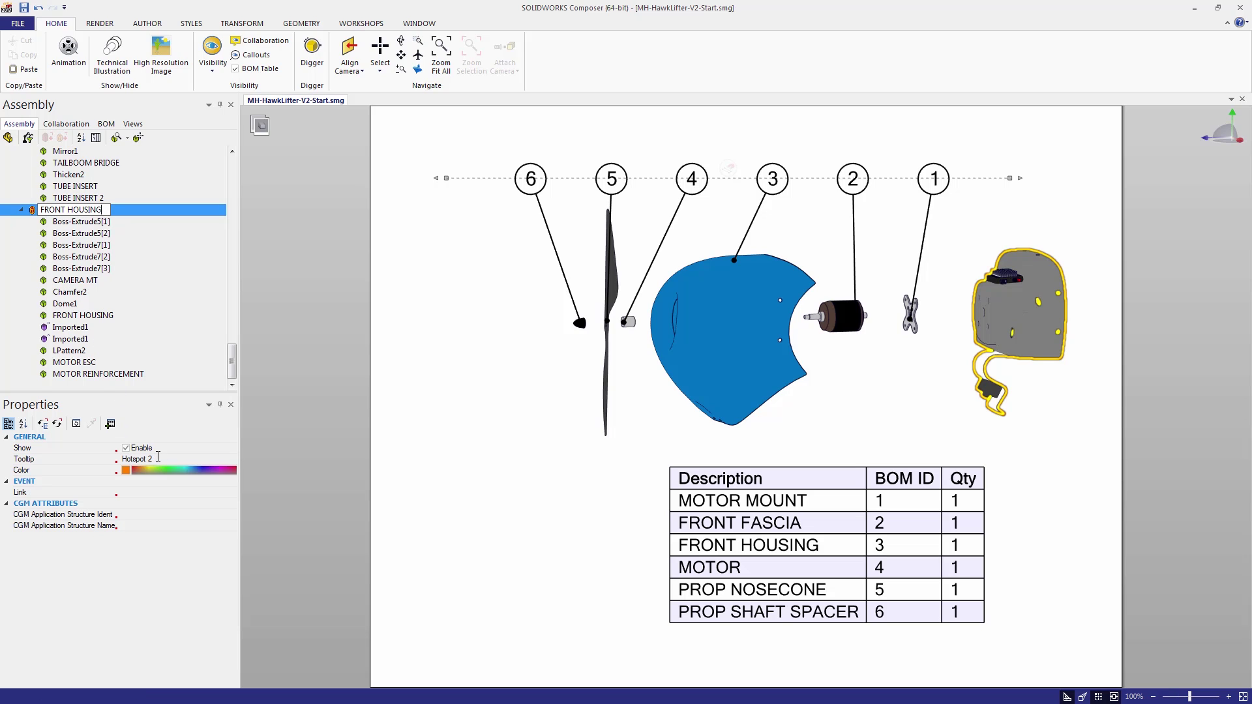
Set the FRONT HOUSING hotspot's tooltip to FRONT HOUSING SUBASSEMBLY and link it to the FRONTHOUSING SVG file
{"action": "left_click", "coordinate": [103, 458]}
{"action": "type", "text": "FRONT HOU"}
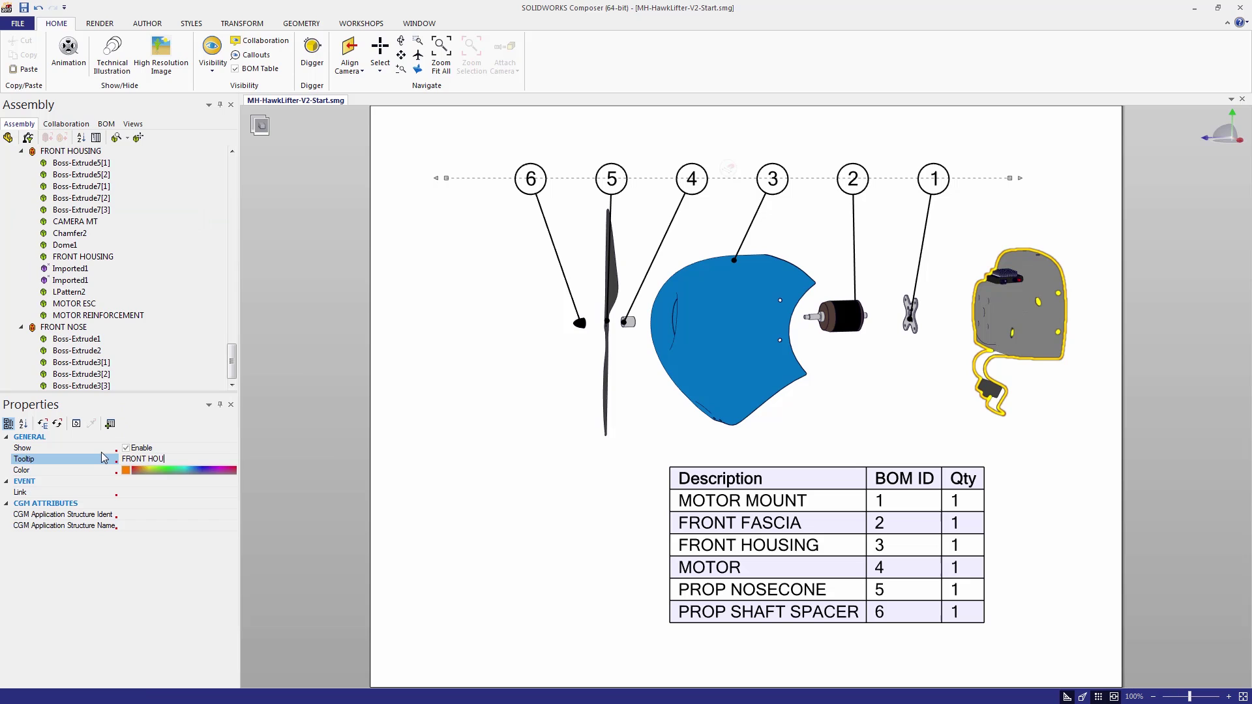
{"action": "type", "text": "SING SUBASSEMBLY"}
{"action": "left_click", "coordinate": [131, 493]}
{"action": "type", "text": "FRONTHOUSINGSVG"}
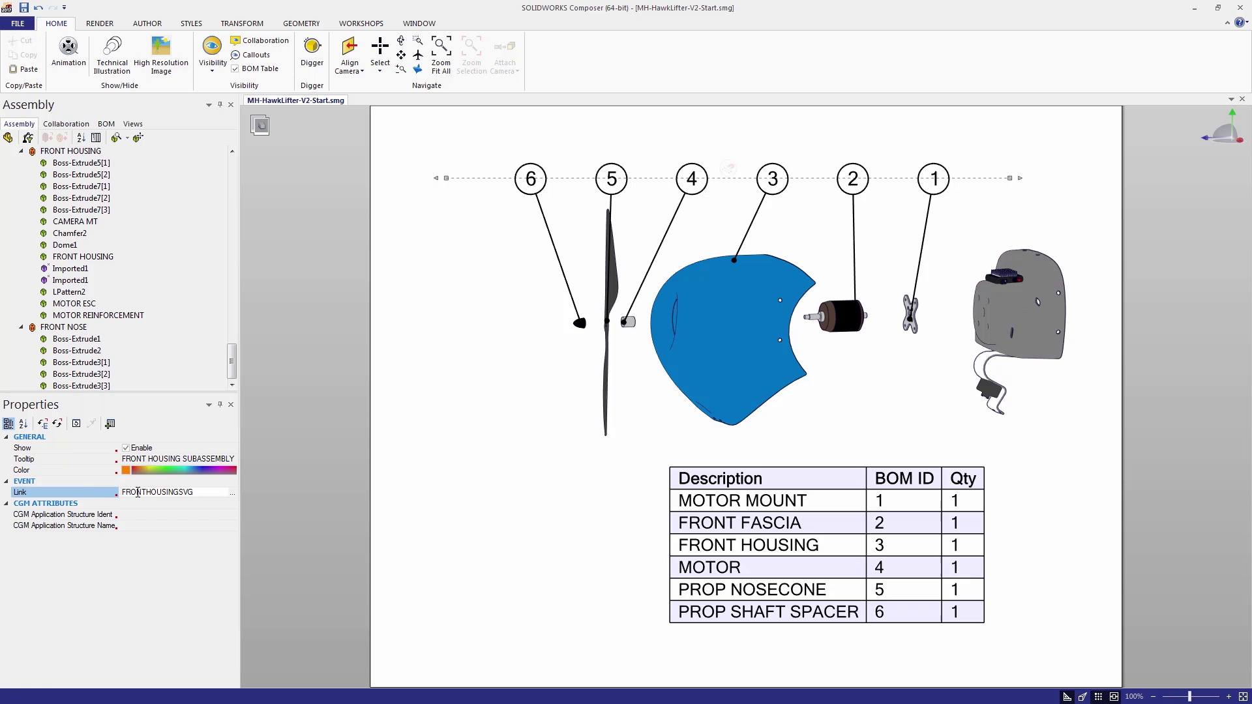
{"action": "key", "text": "BackSpace"}
{"action": "key", "text": "BackSpace"}
{"action": "left_click", "coordinate": [512, 472]}
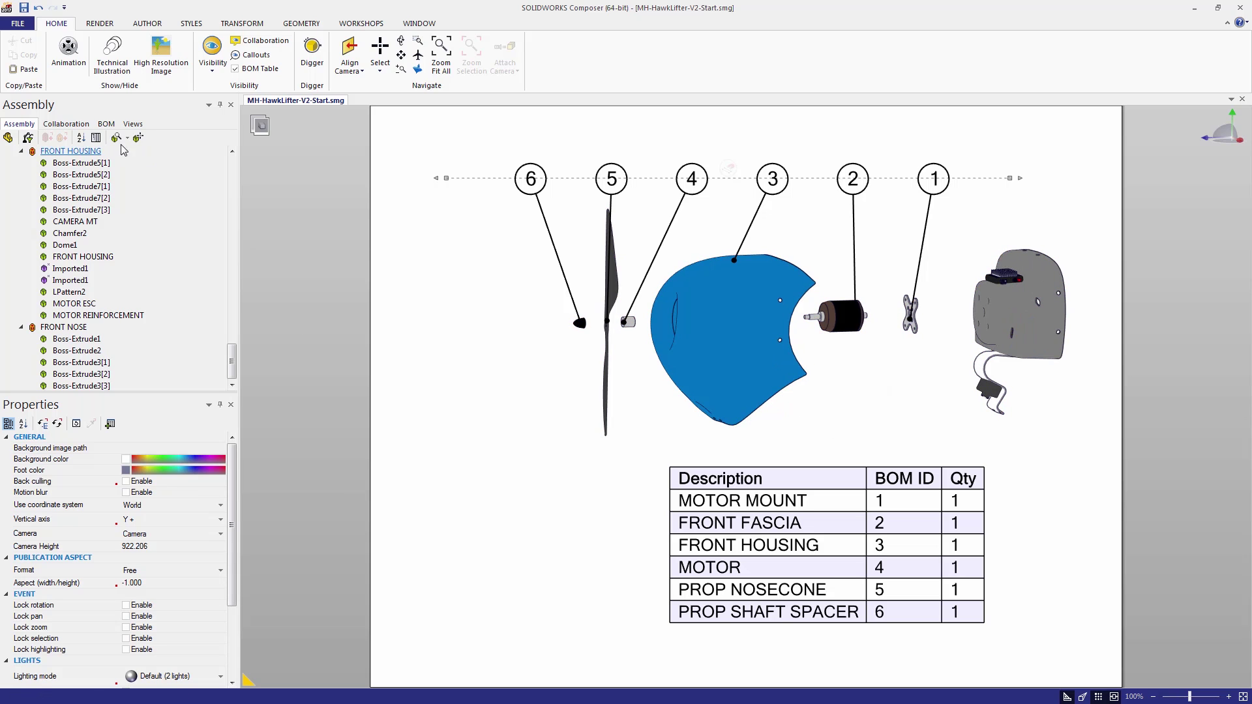
Place the OVERVIEW view as a 2D image on the FRONTNOSE page, beside the BOM table, and select it
{"action": "left_click", "coordinate": [133, 124]}
{"action": "left_click", "coordinate": [140, 196]}
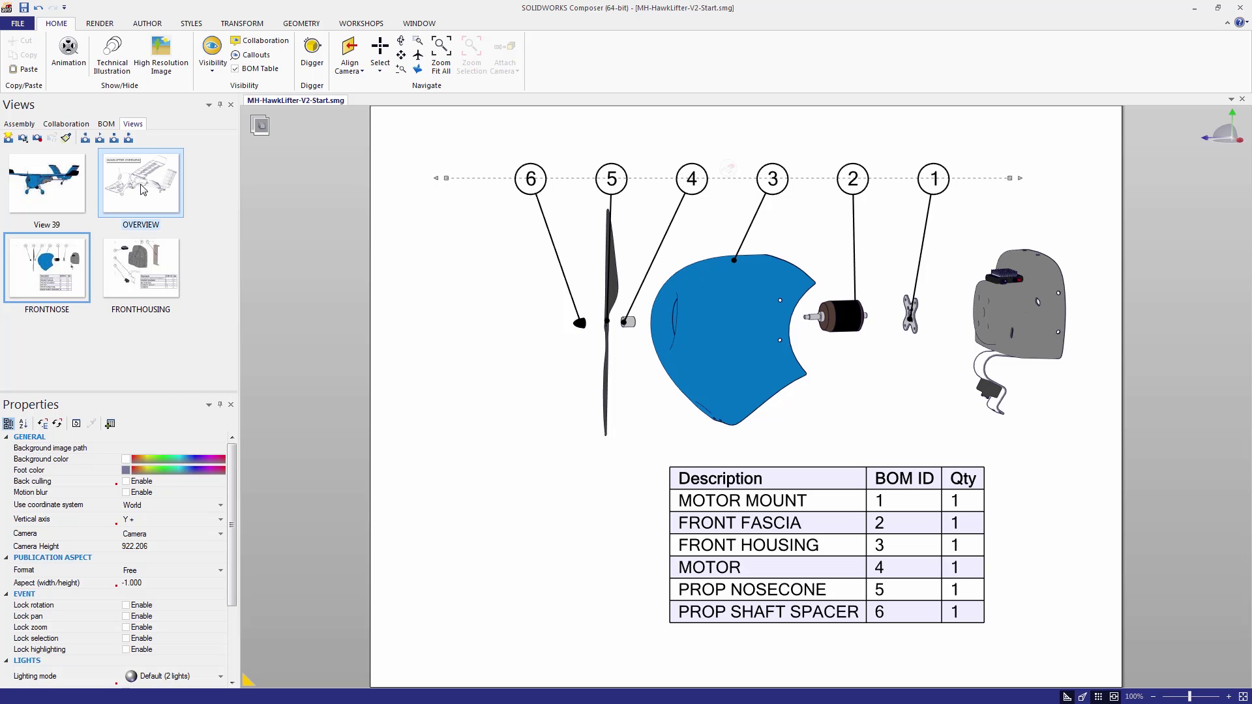
{"action": "left_click_drag", "start_coordinate": [143, 189], "coordinate": [488, 524]}
{"action": "left_click", "coordinate": [506, 458]}
{"action": "left_click", "coordinate": [502, 495]}
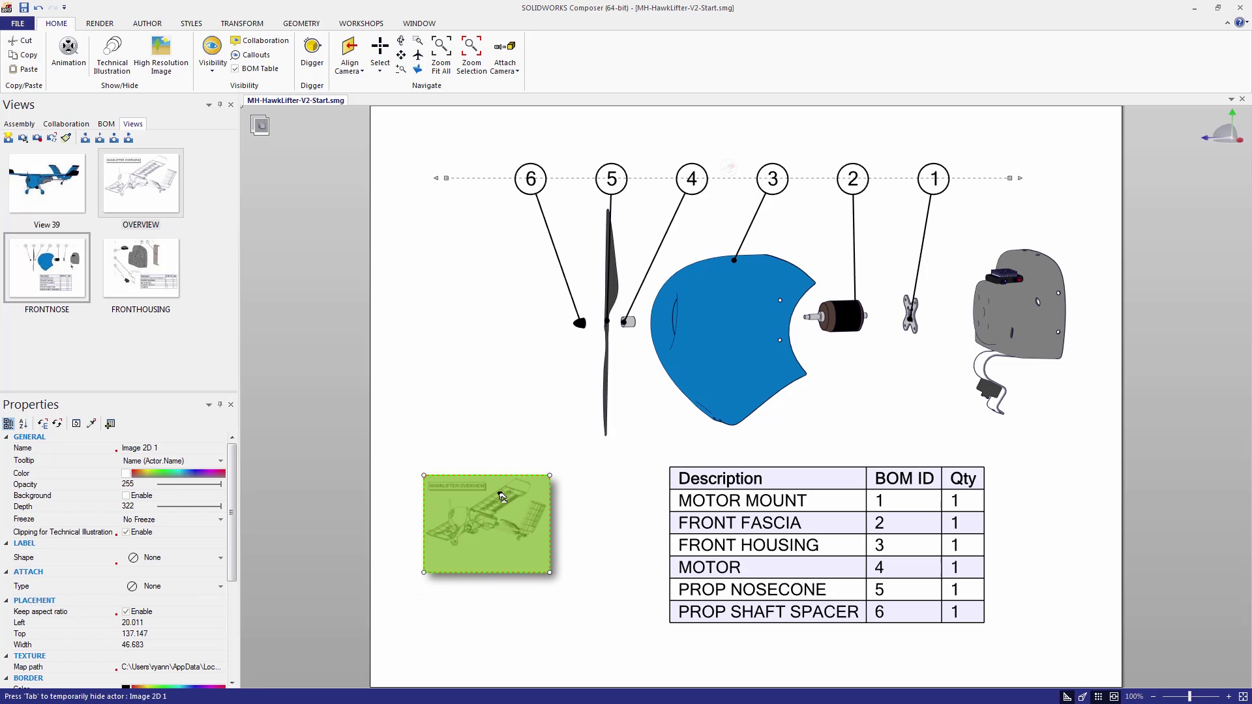
Set the overview image's event link to OVERVIEW.SVG
{"action": "left_click_drag", "start_coordinate": [229, 480], "coordinate": [122, 597]}
{"action": "left_click", "coordinate": [193, 597]}
{"action": "key", "text": "Delete"}
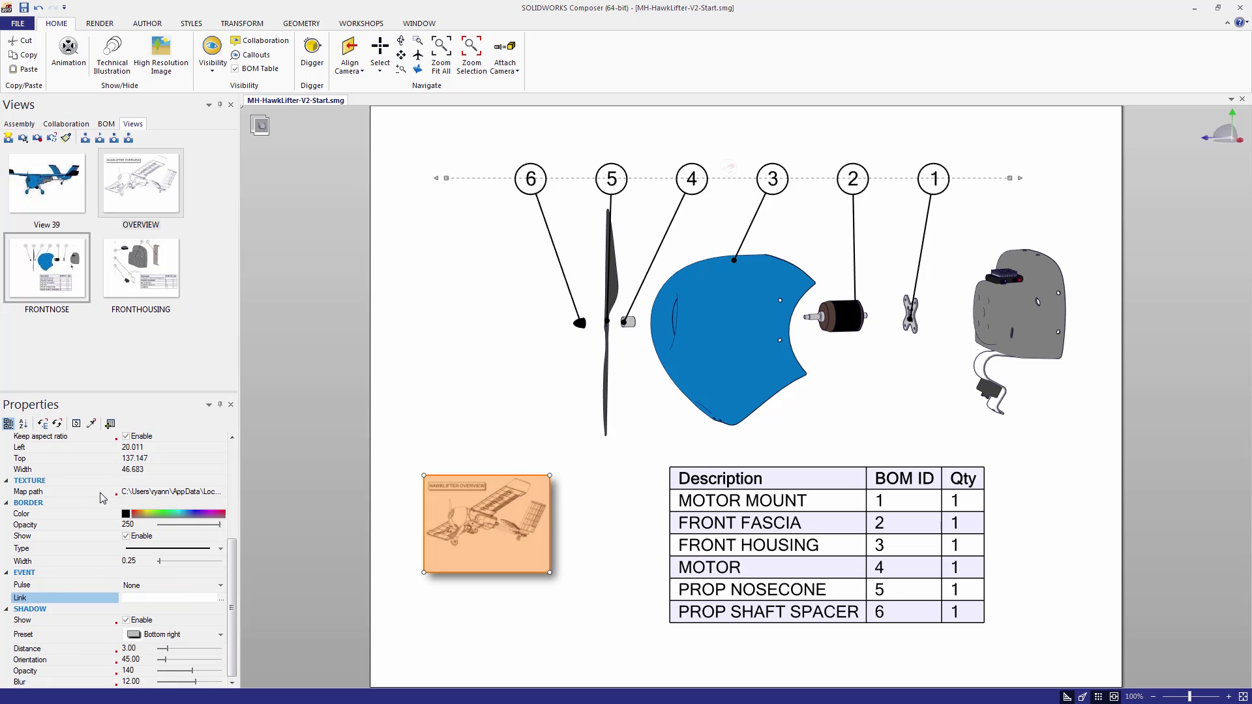
{"action": "type", "text": "OVERVIEW.SVG"}
{"action": "key", "text": "Return"}
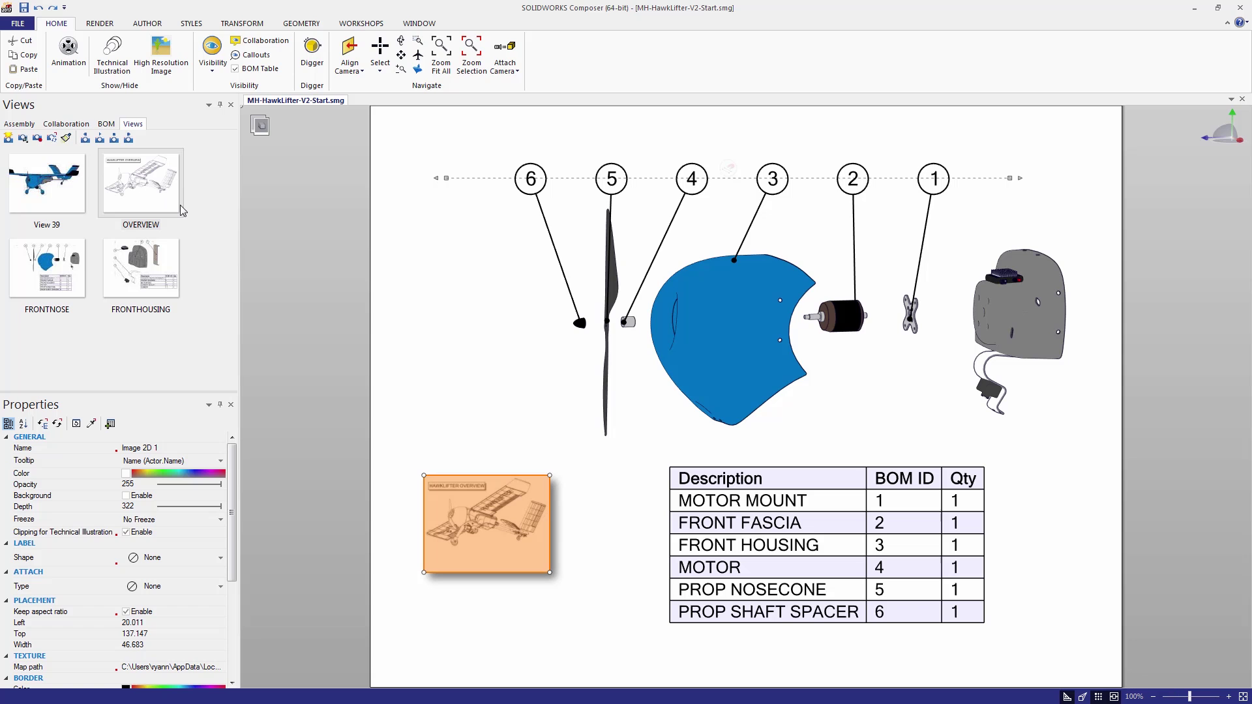
Update the FRONTNOSE view to include the linked overview image and clear the selection
{"action": "left_click", "coordinate": [52, 277]}
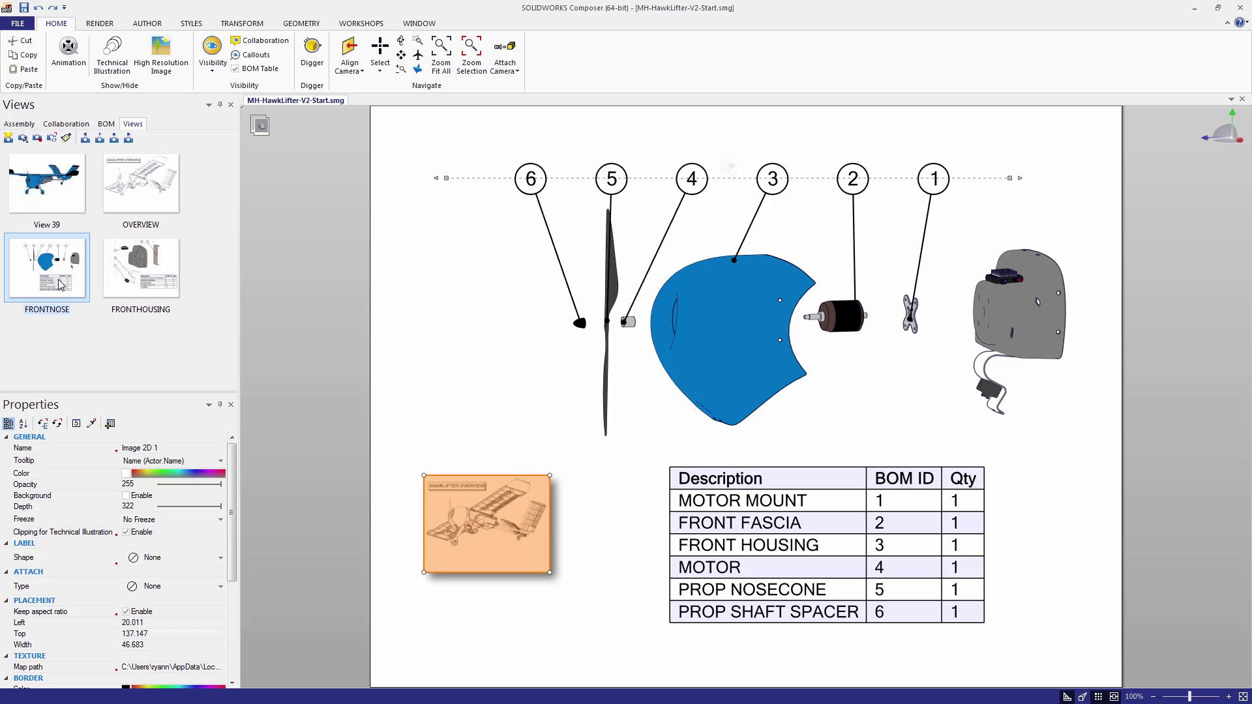
{"action": "left_click", "coordinate": [38, 140]}
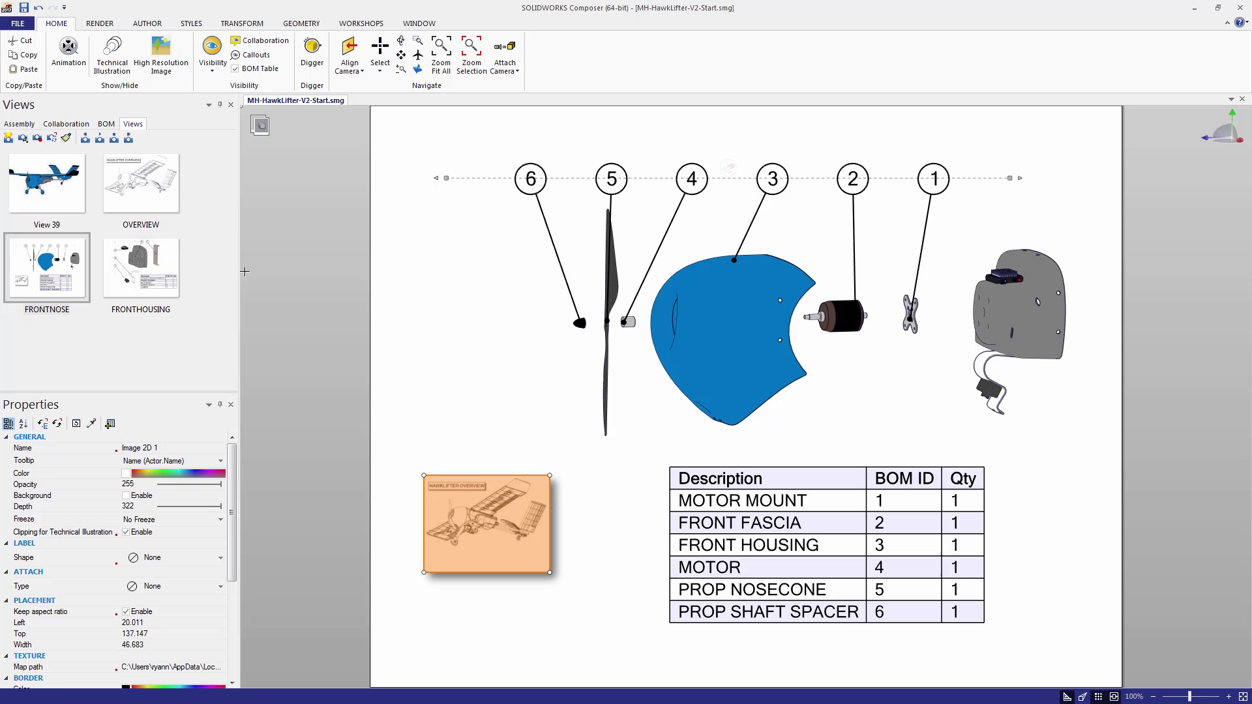
{"action": "left_click", "coordinate": [424, 317]}
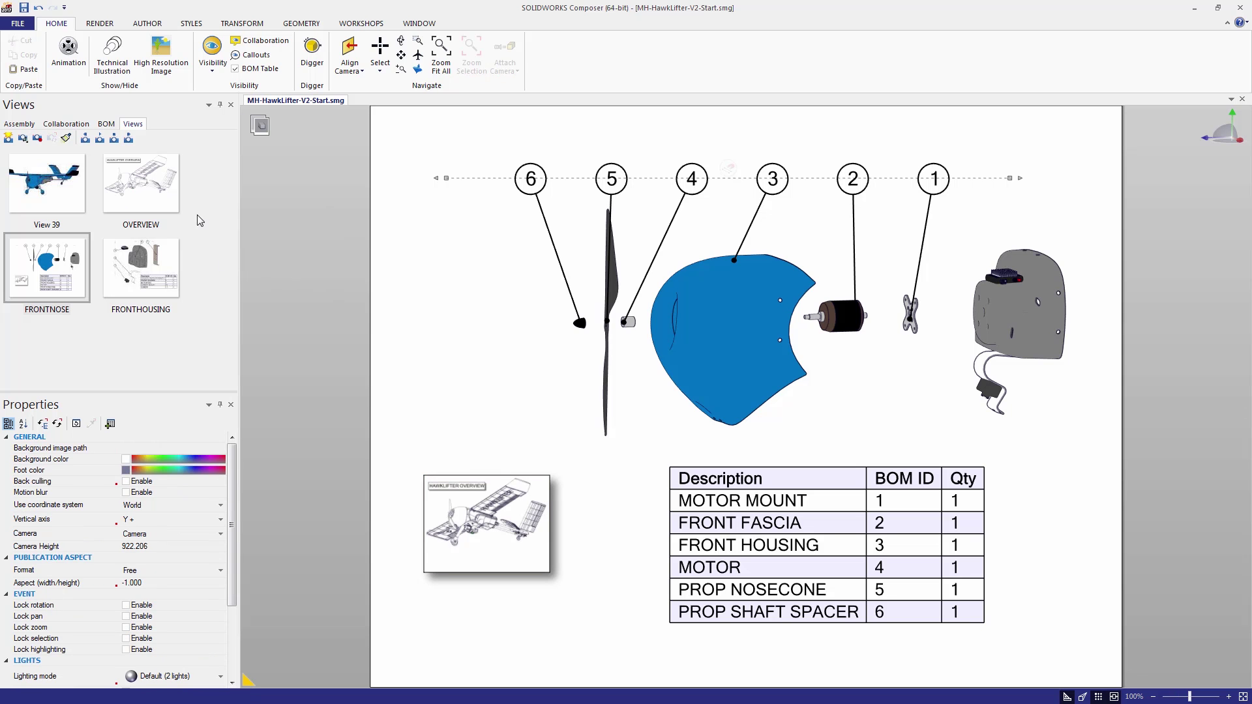
In the FRONTHOUSING view, turn off the display of the FRONT HOUSING hotspot and update the view
{"action": "left_click", "coordinate": [159, 276]}
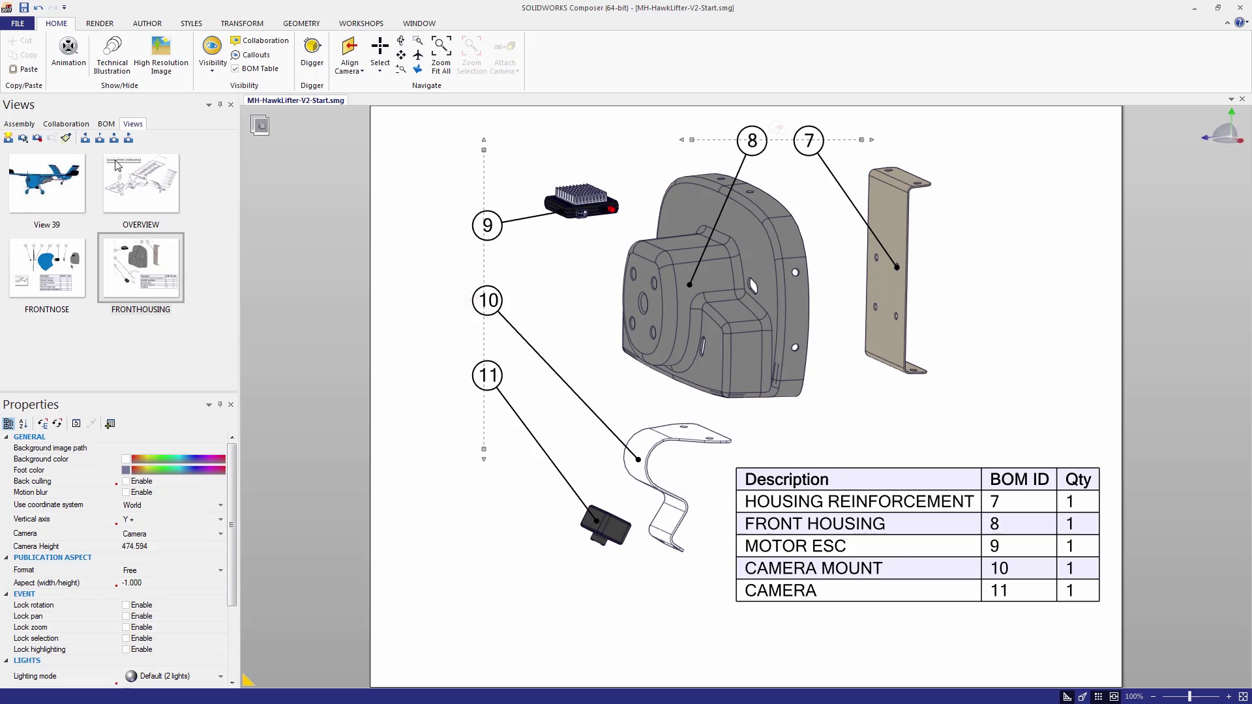
{"action": "left_click", "coordinate": [53, 125]}
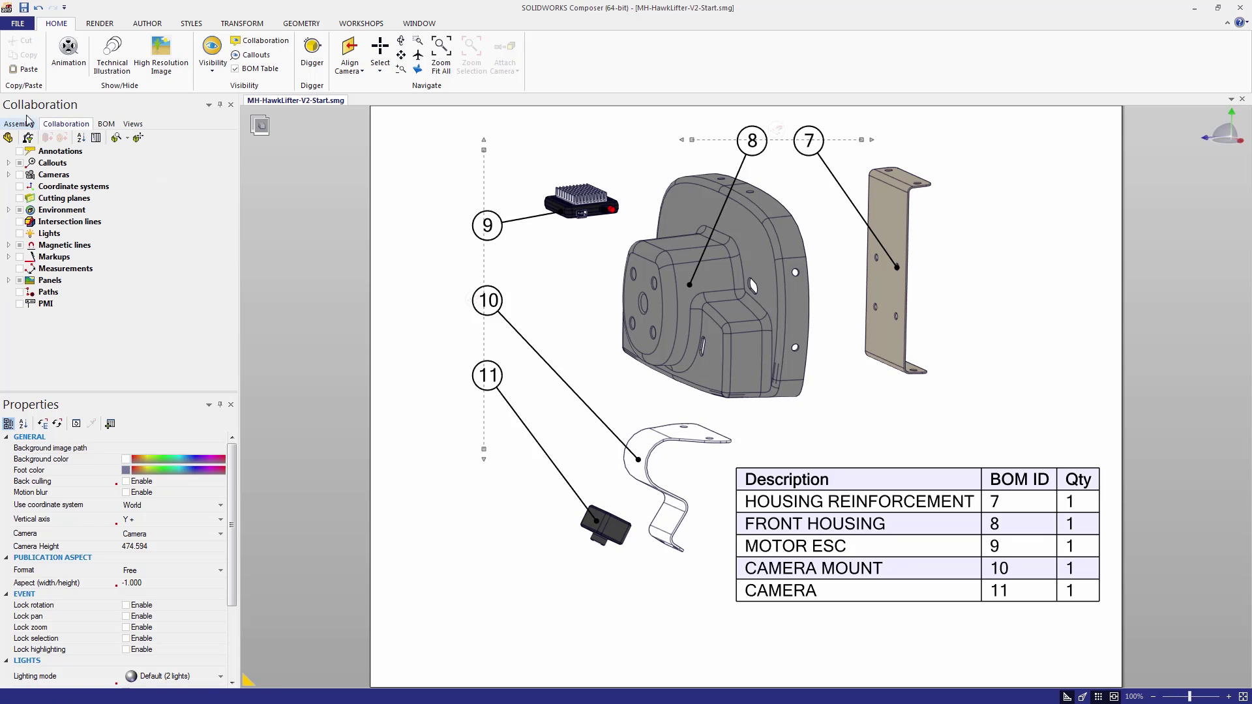
{"action": "left_click", "coordinate": [20, 125]}
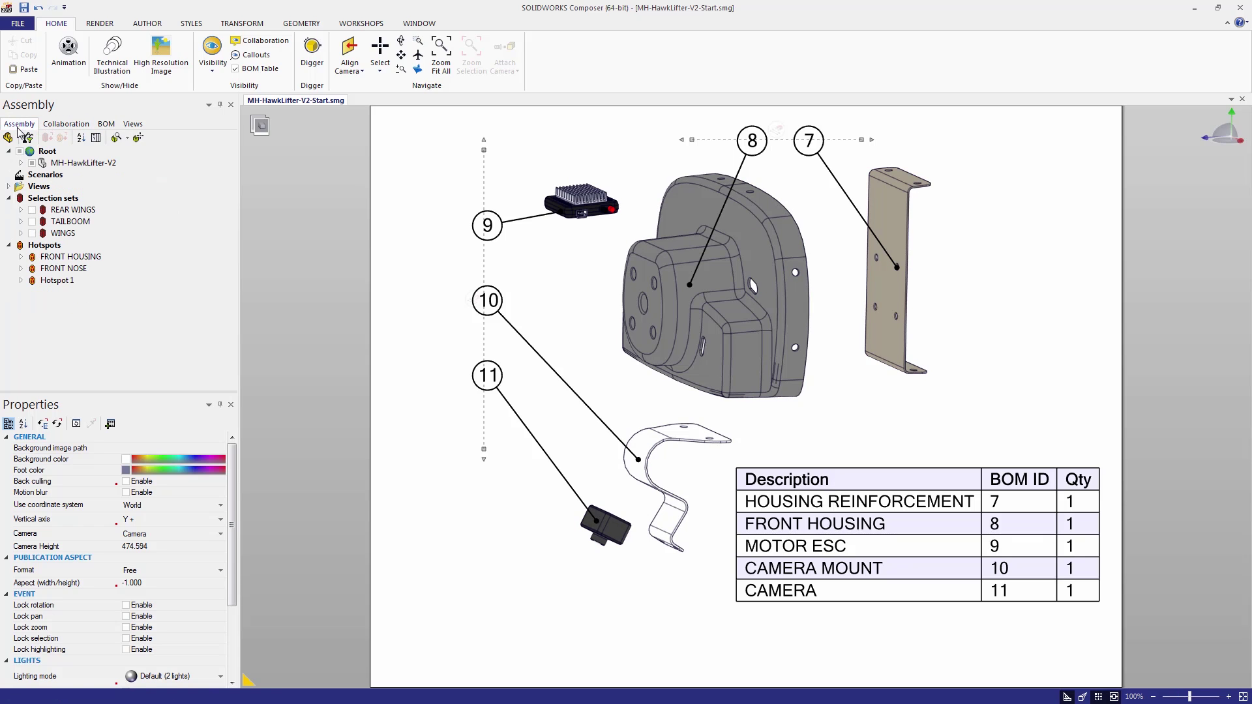
{"action": "left_click", "coordinate": [21, 280]}
{"action": "scroll", "coordinate": [32, 255], "scroll_direction": "down", "scroll_amount": 2}
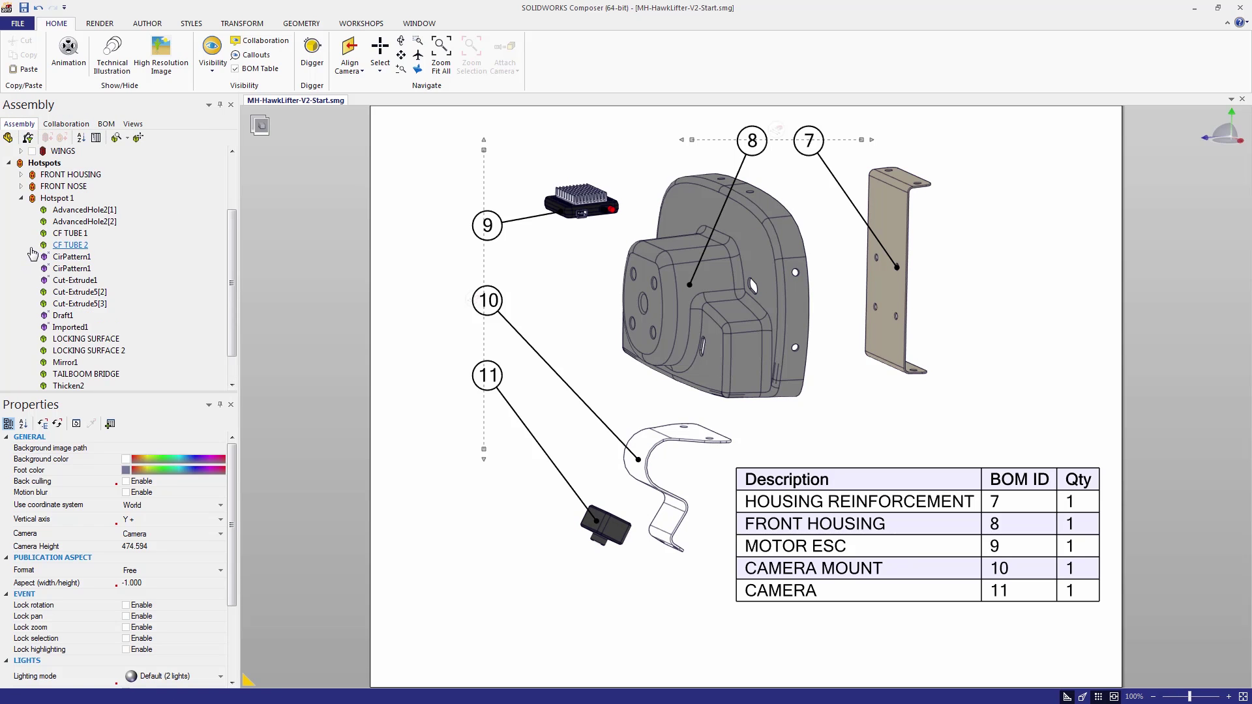
{"action": "left_click", "coordinate": [62, 176]}
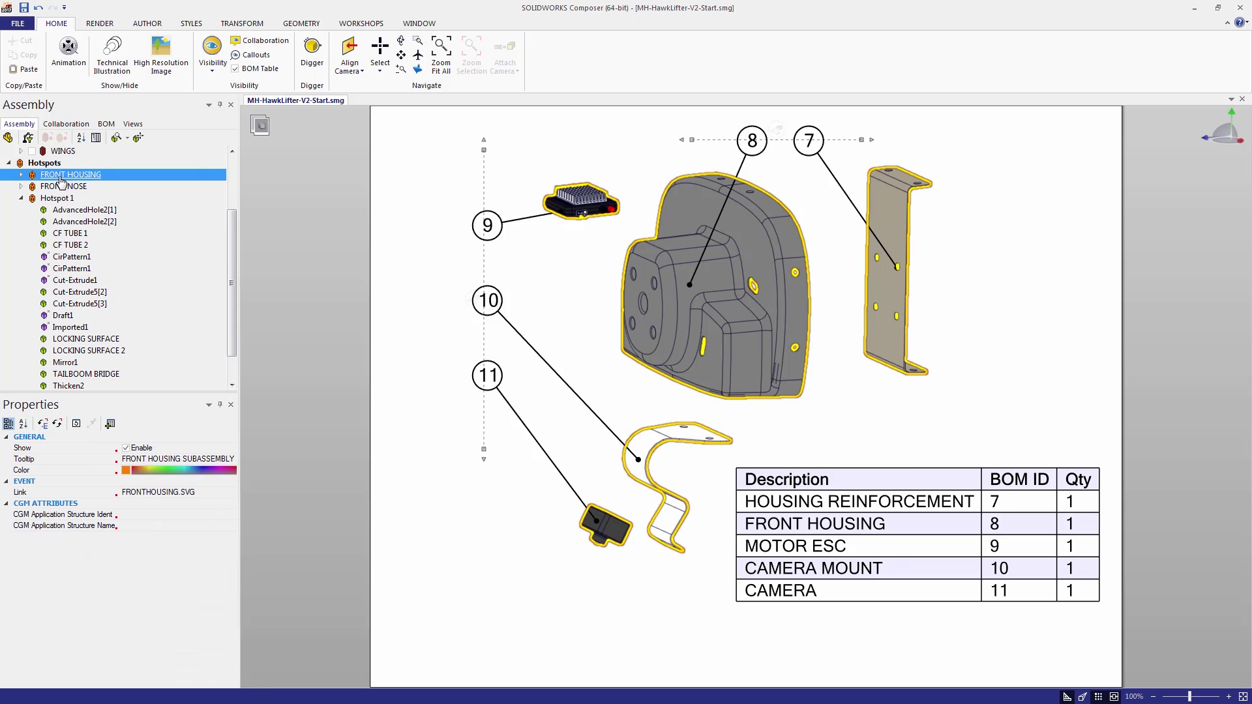
{"action": "left_click", "coordinate": [126, 449]}
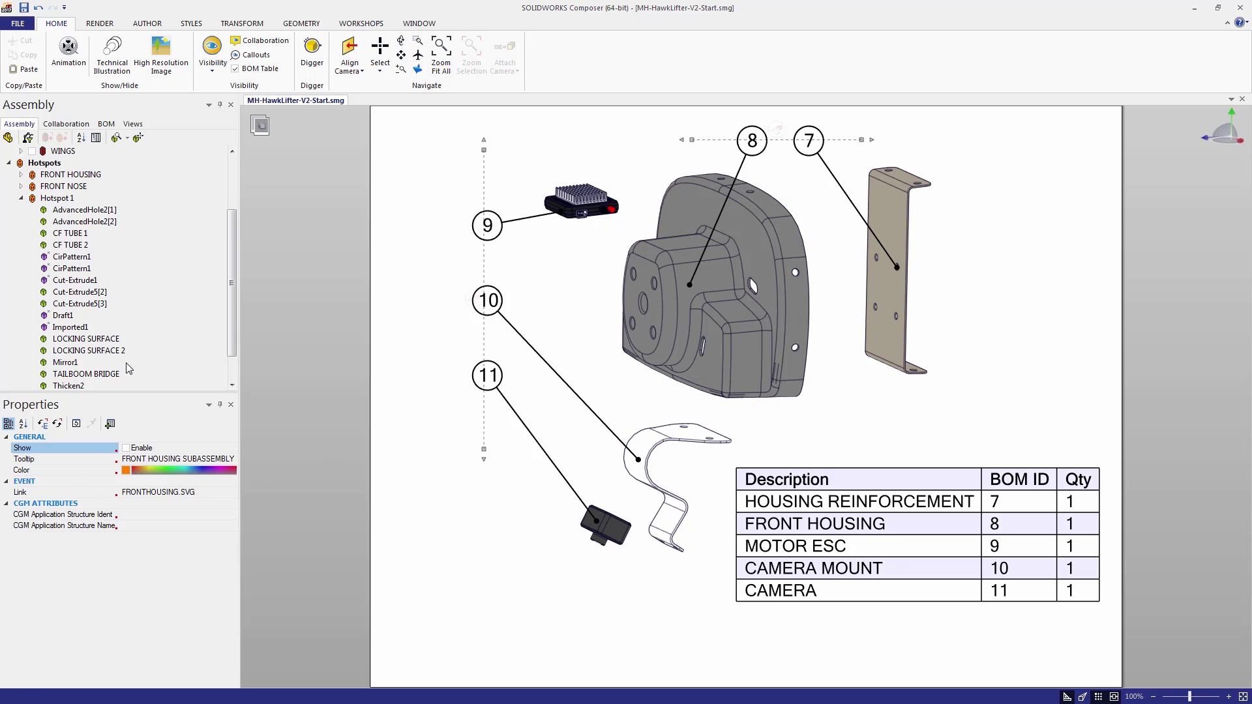
{"action": "left_click", "coordinate": [133, 124]}
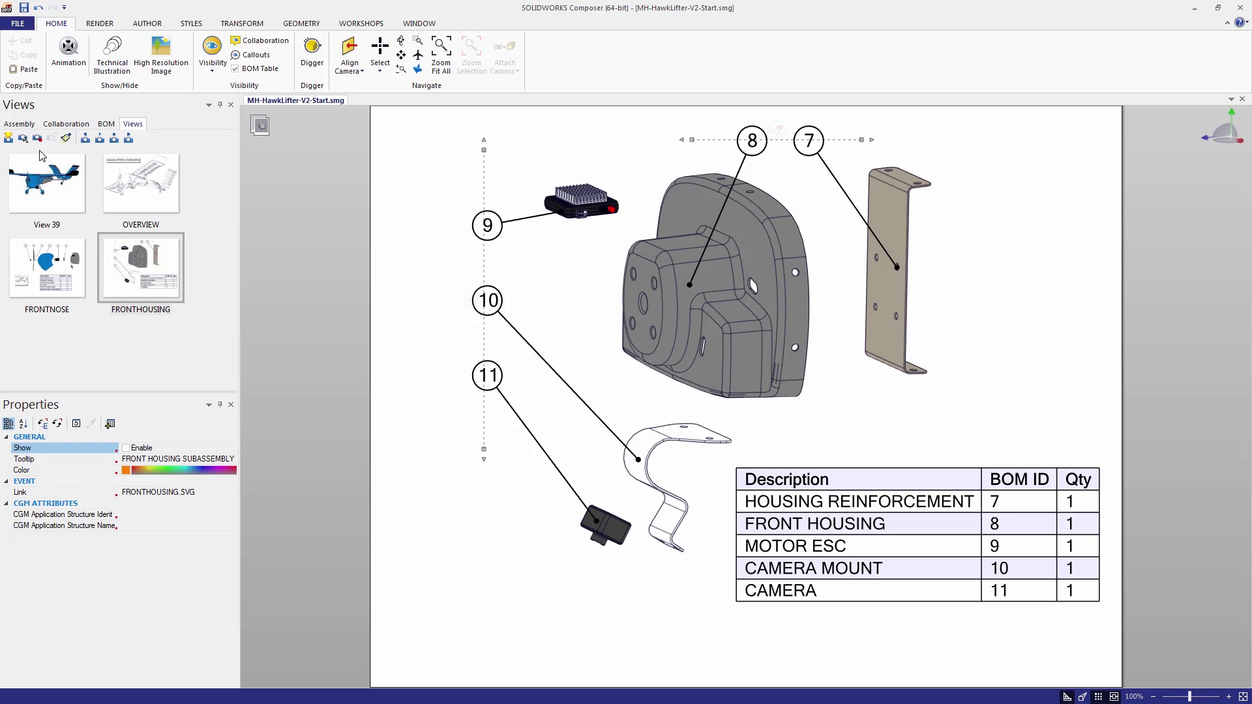
{"action": "left_click", "coordinate": [157, 274]}
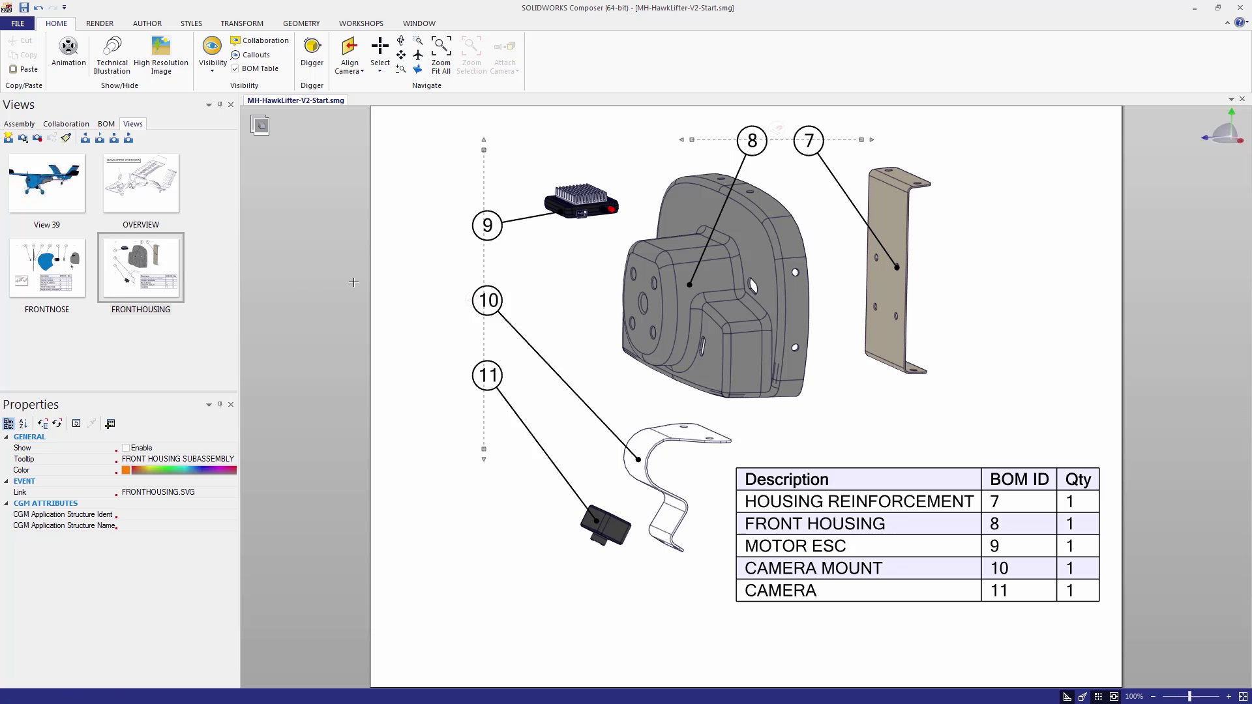
Examine the FRONT NOSE hotspot's properties in the FRONTNOSE view, clear the selection and return to the list of views
{"action": "left_click", "coordinate": [36, 265]}
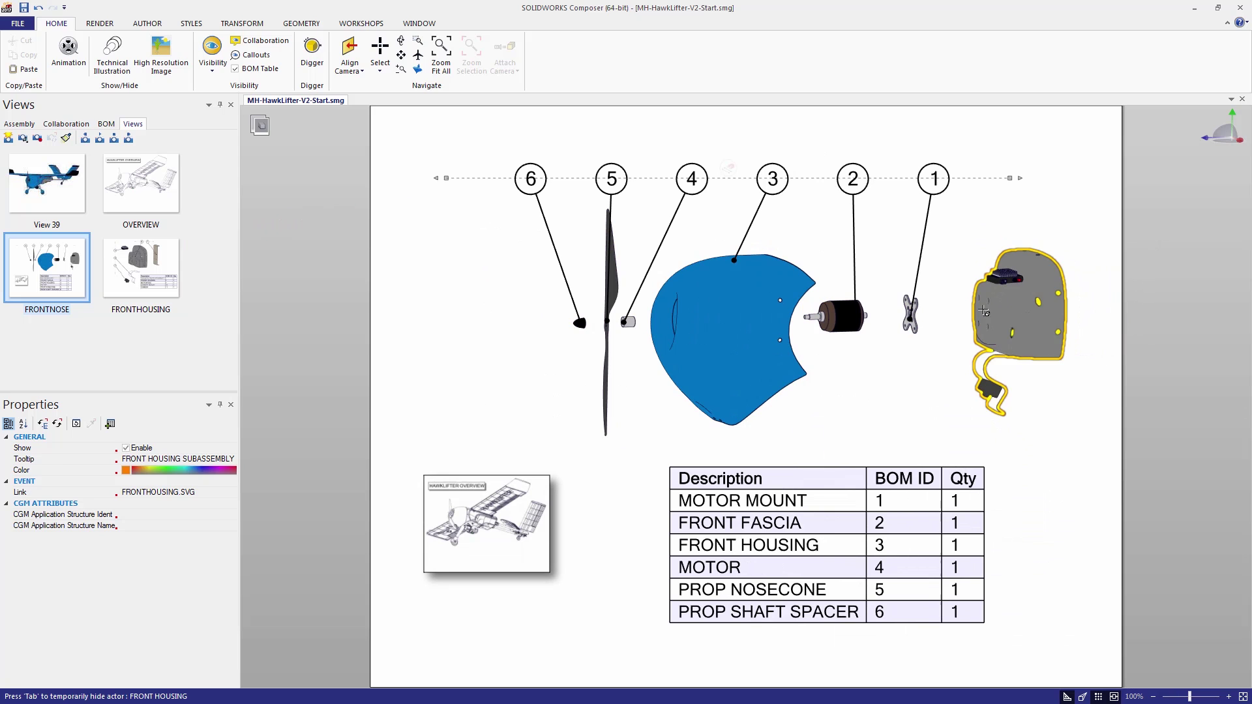
{"action": "left_click", "coordinate": [945, 365]}
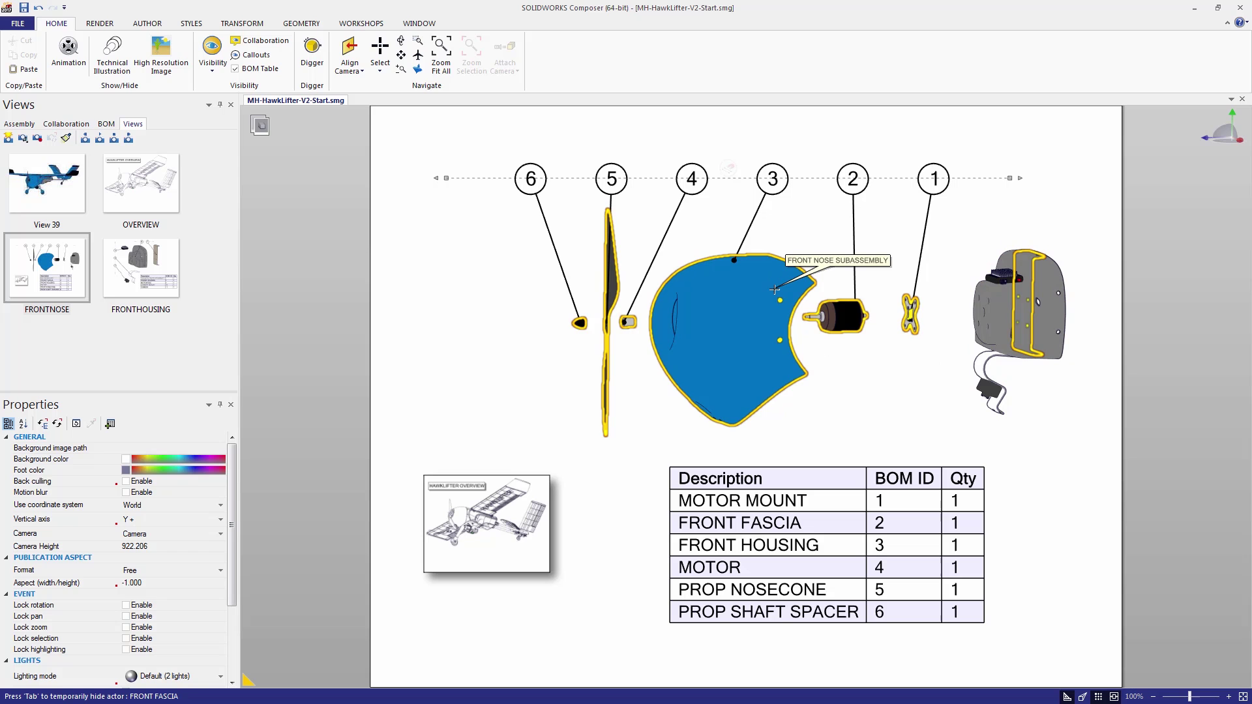
{"action": "left_click", "coordinate": [26, 124]}
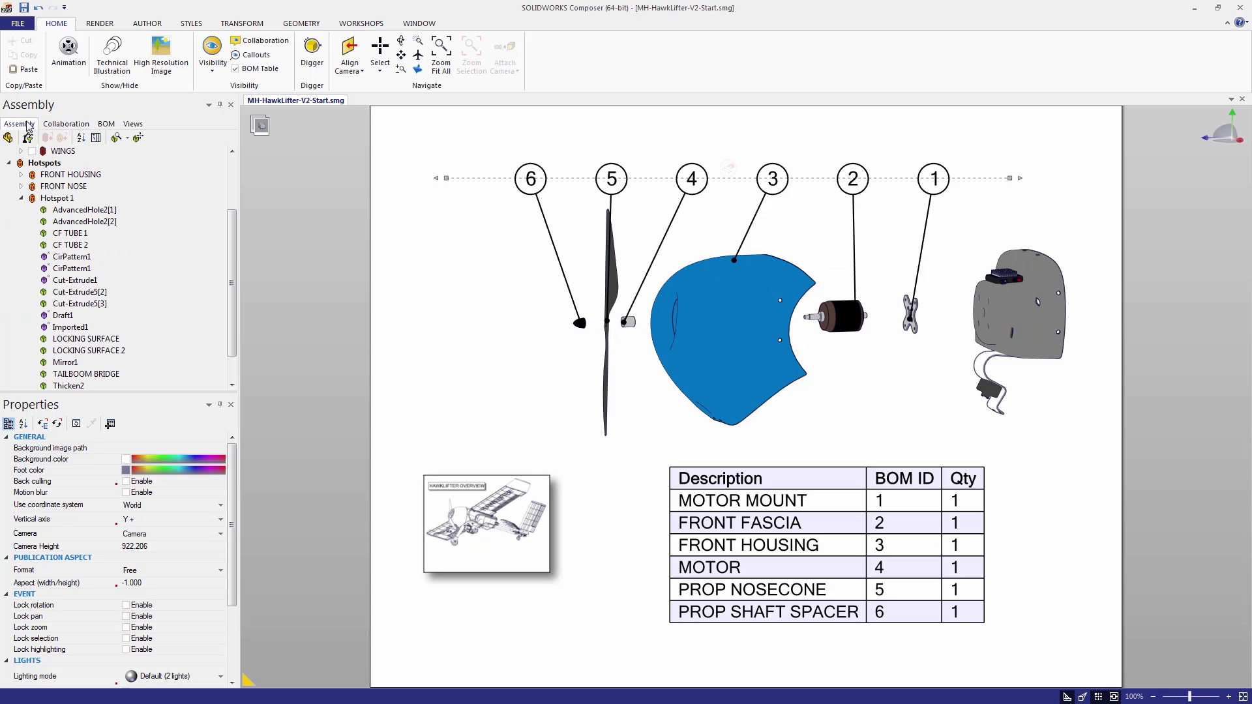
{"action": "left_click", "coordinate": [63, 187]}
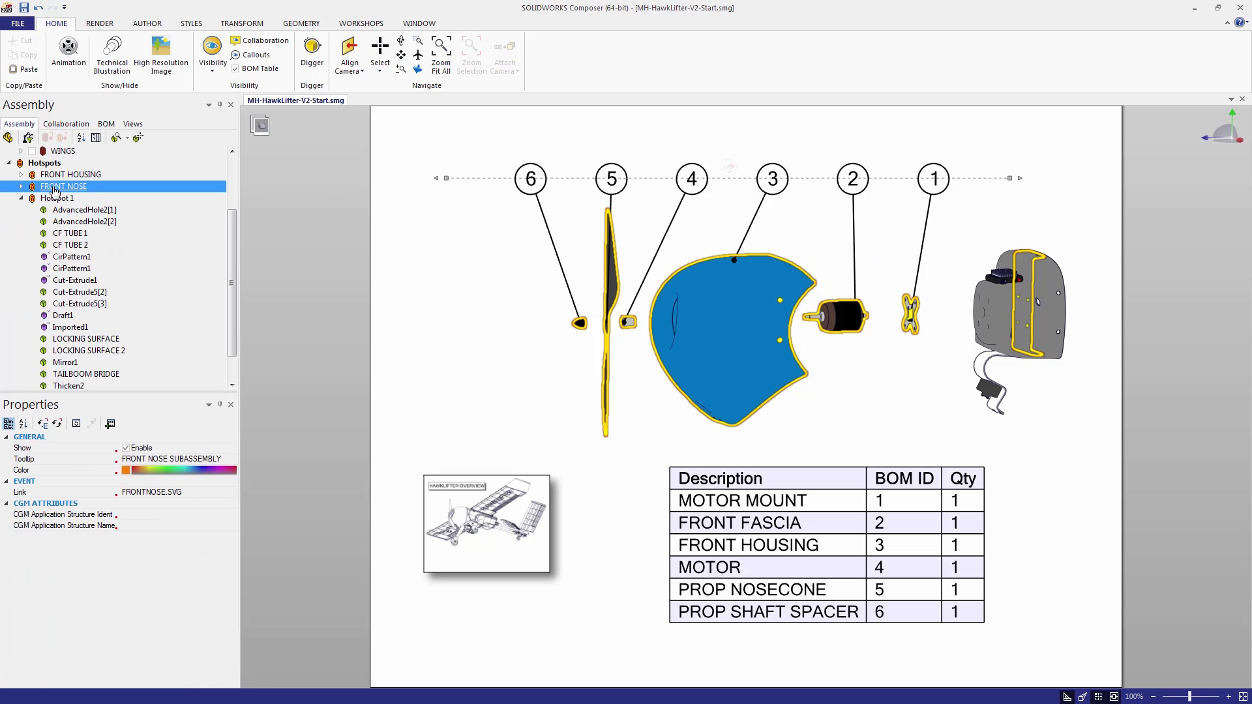
{"action": "left_click", "coordinate": [452, 344]}
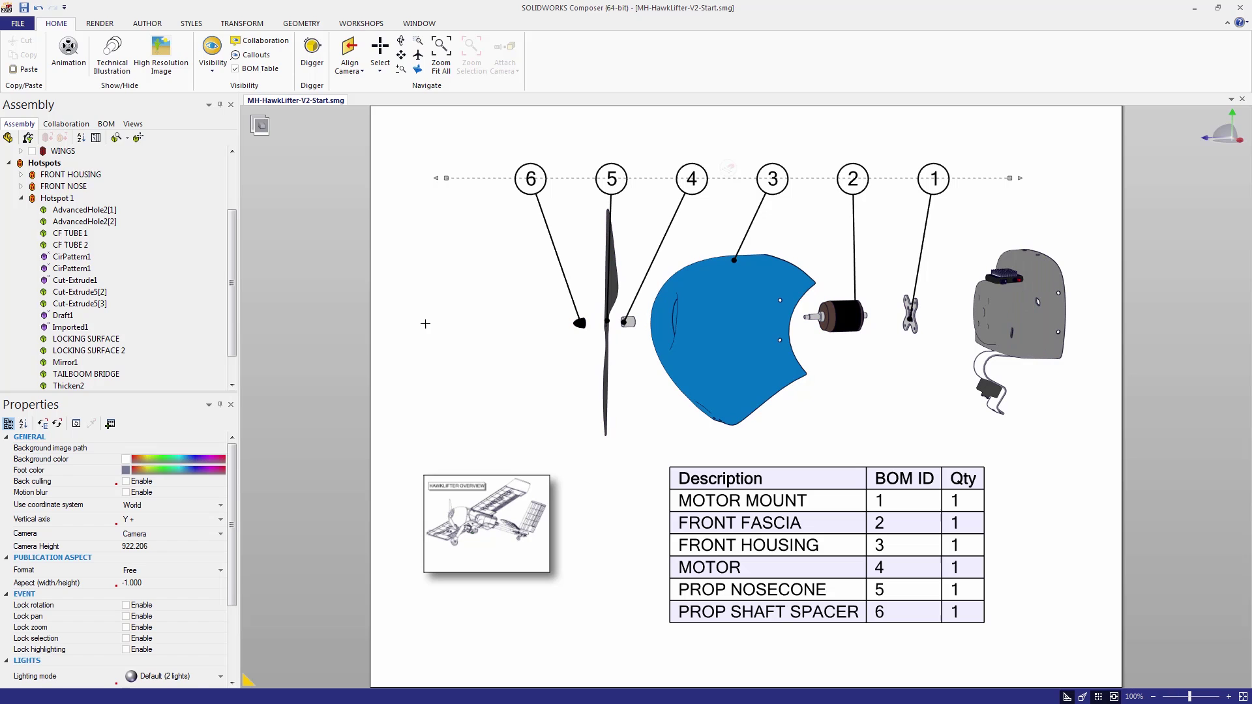
{"action": "left_click", "coordinate": [127, 124]}
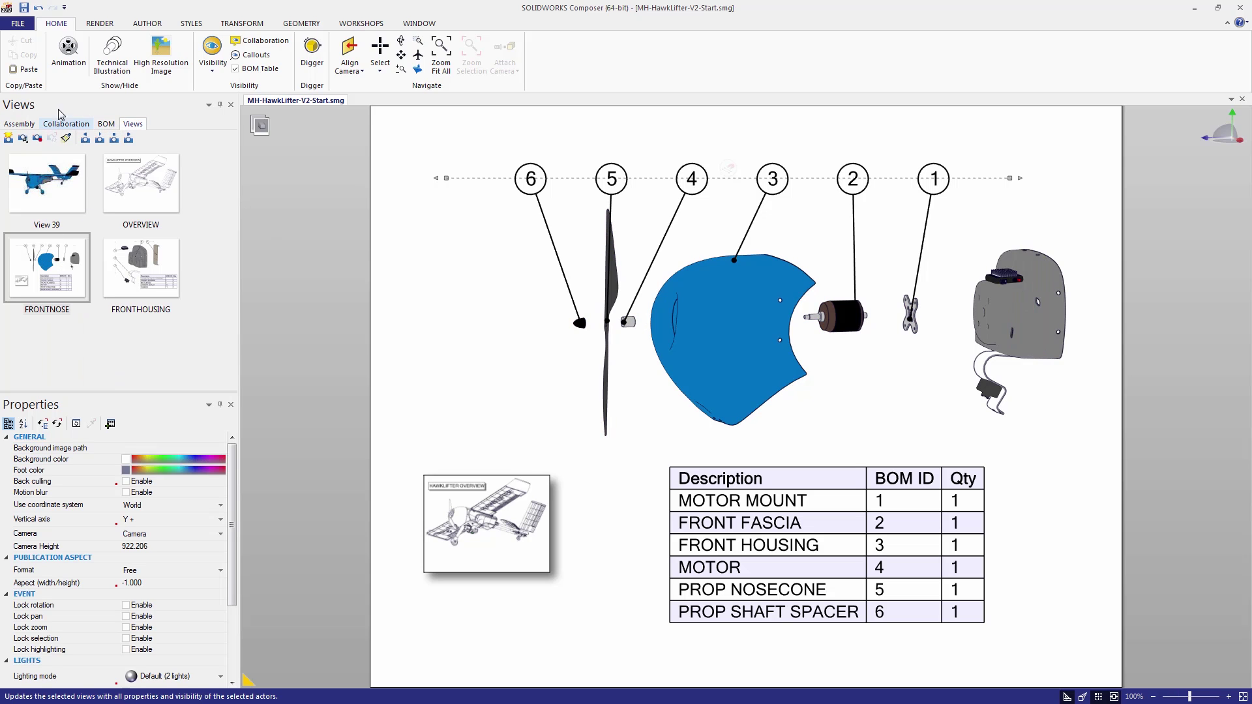
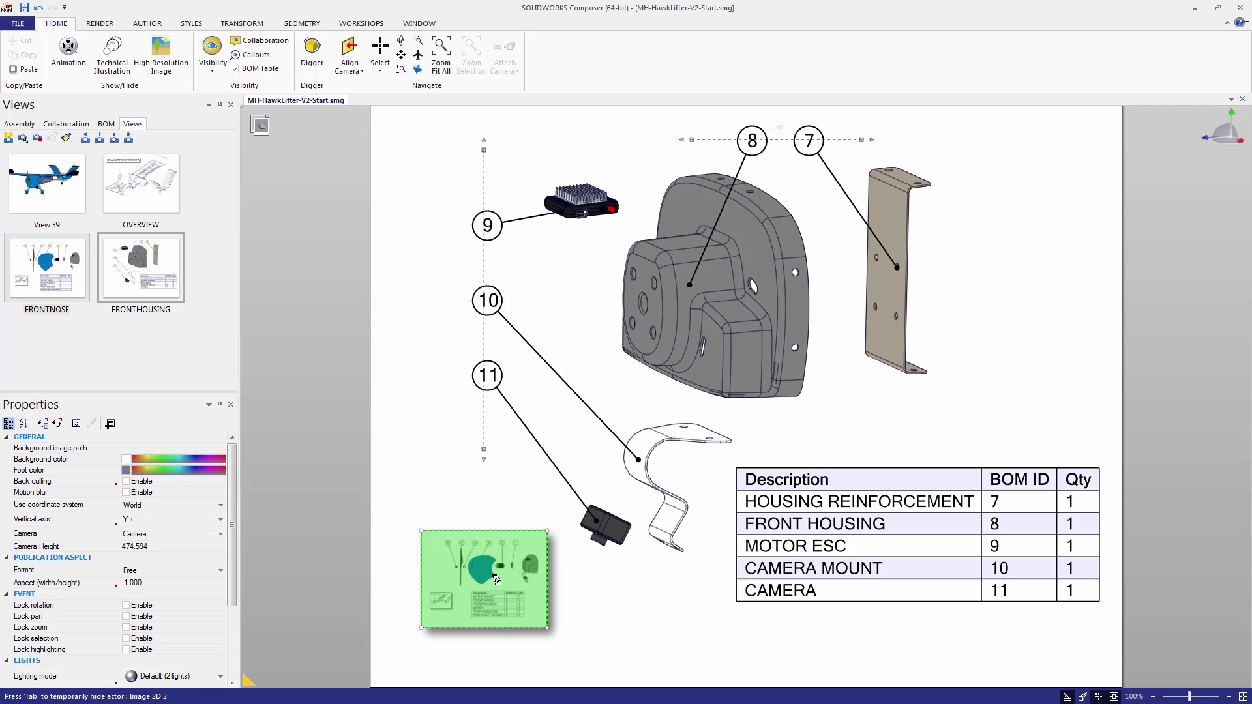
Delete the FRONTNOSE image from the FRONTHOUSING page and switch to the FRONTNOSE view without saving the changes
{"action": "left_click", "coordinate": [498, 579]}
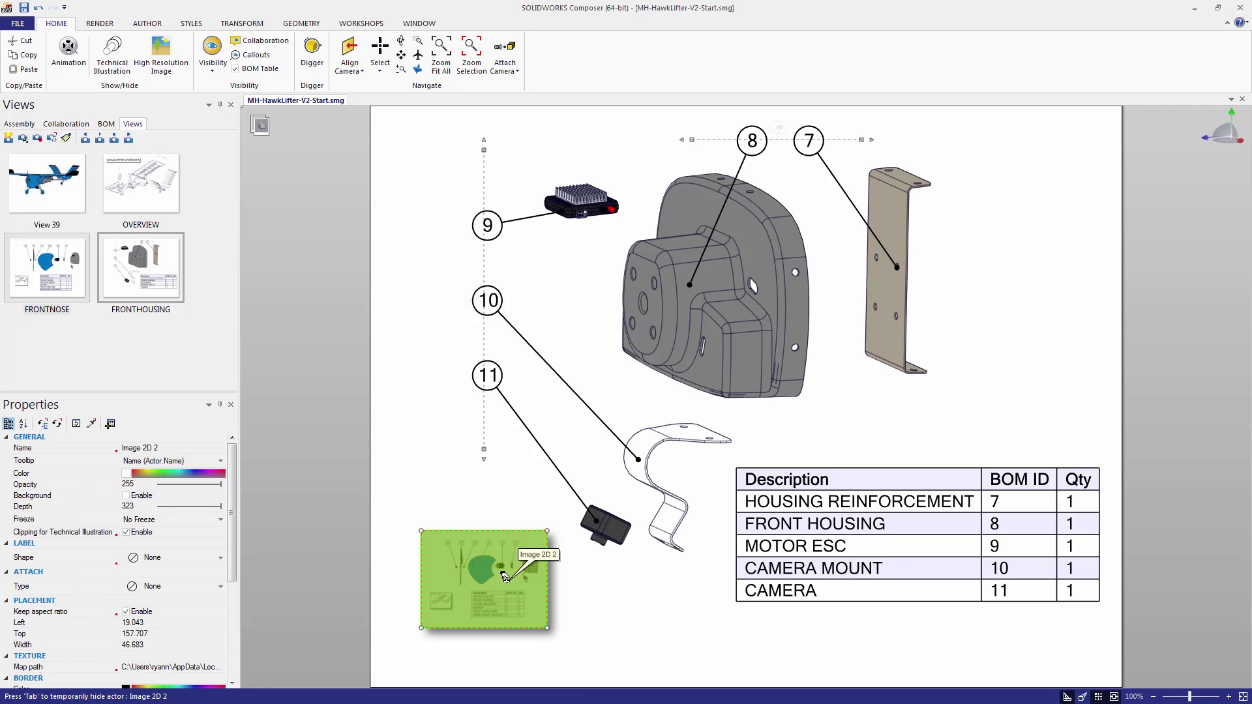
{"action": "key", "text": "Delete"}
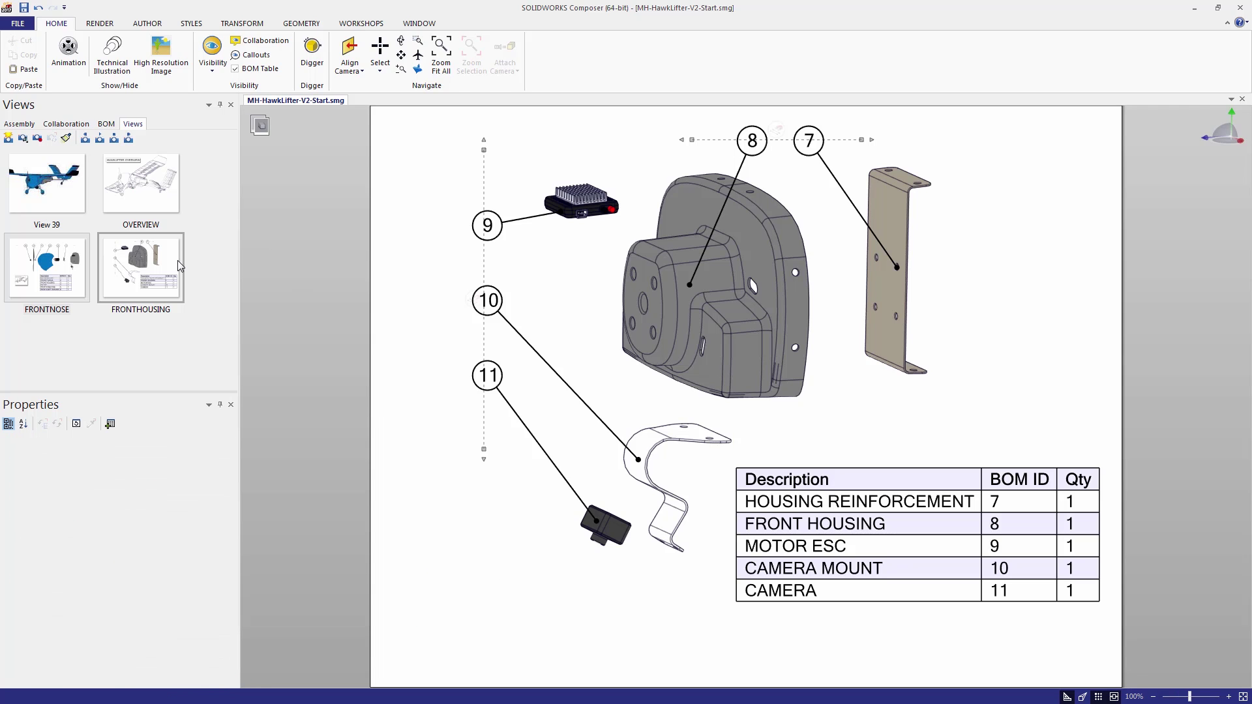
{"action": "left_click", "coordinate": [38, 275]}
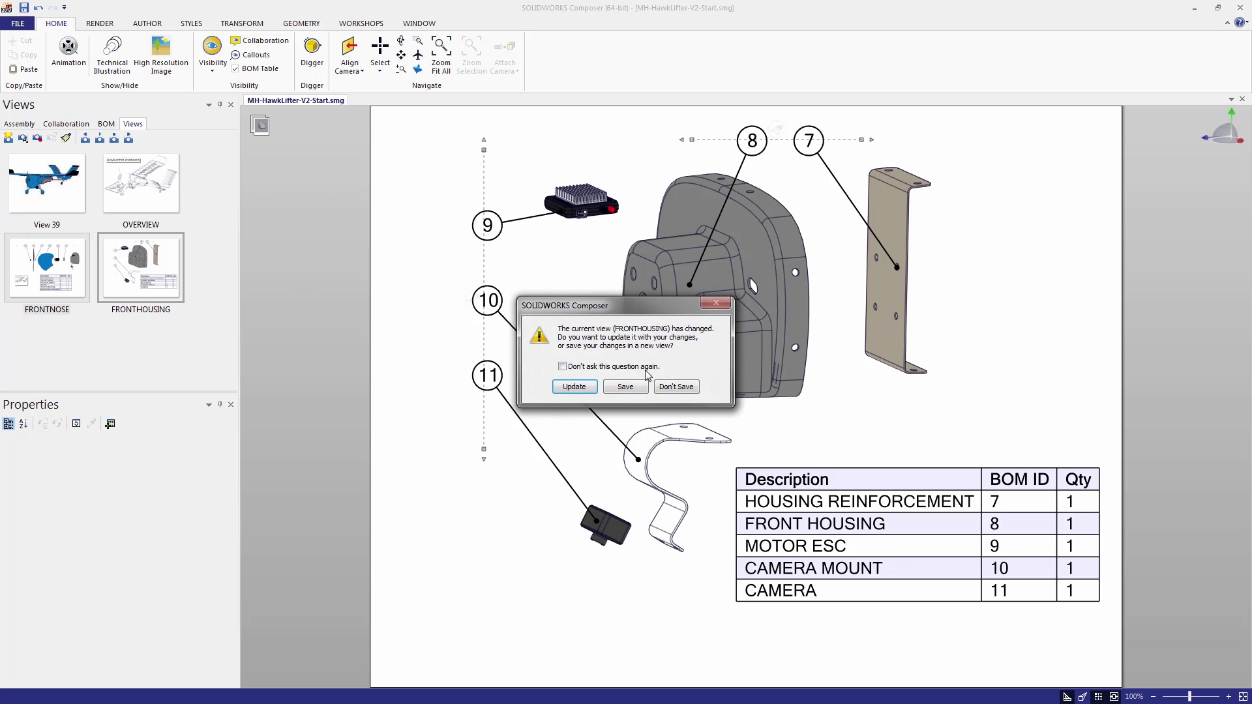
{"action": "left_click", "coordinate": [676, 387]}
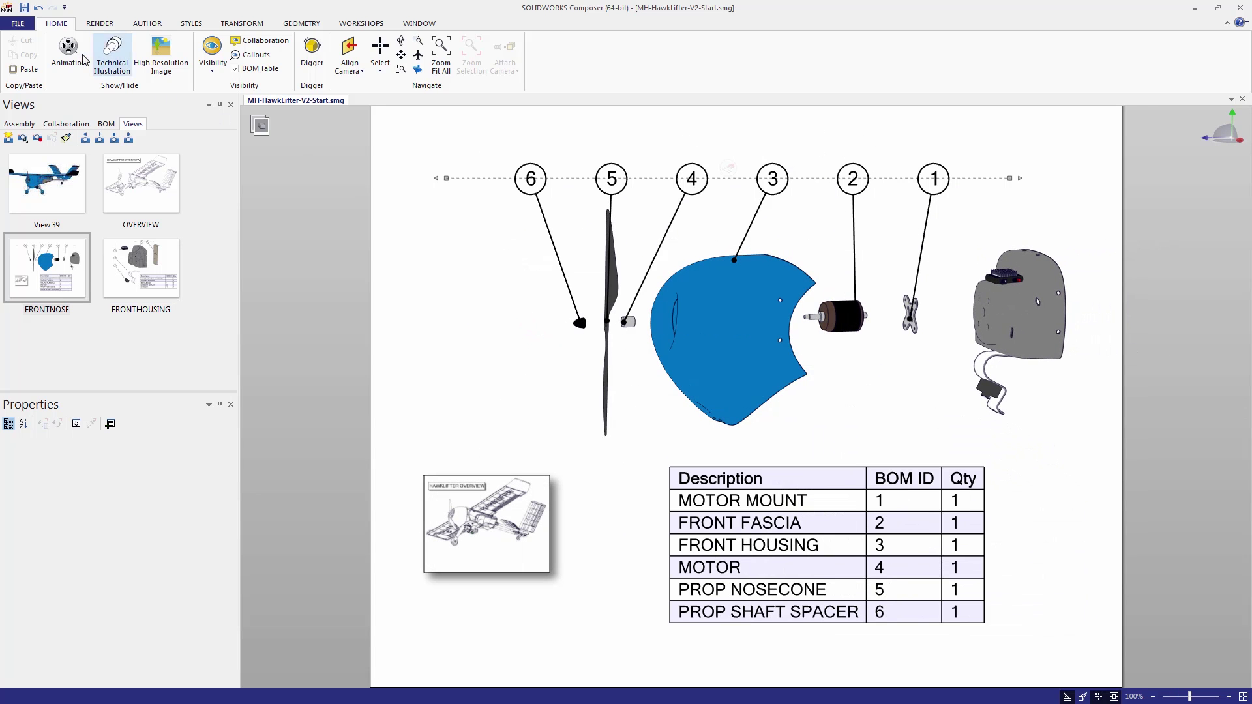
Render the FRONTNOSE view in Silhouette mode with Construction Edges outlines and update the view
{"action": "left_click", "coordinate": [95, 24]}
{"action": "left_click", "coordinate": [18, 56]}
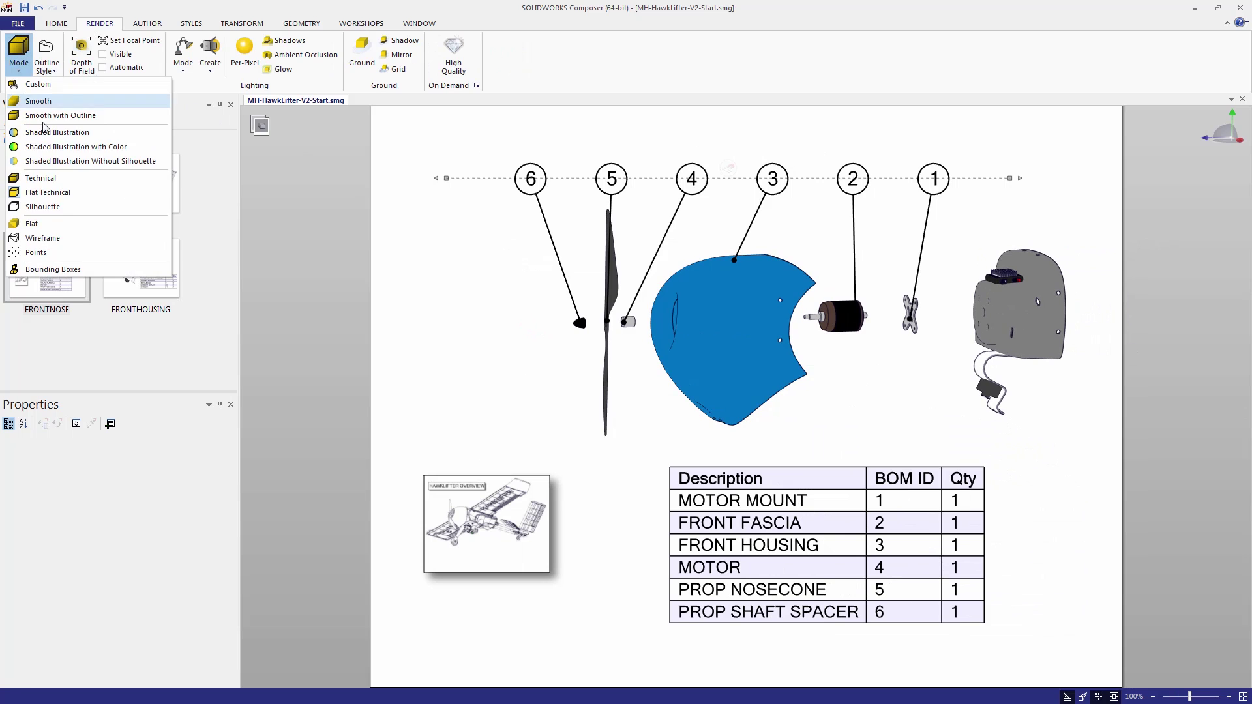
{"action": "left_click", "coordinate": [43, 206]}
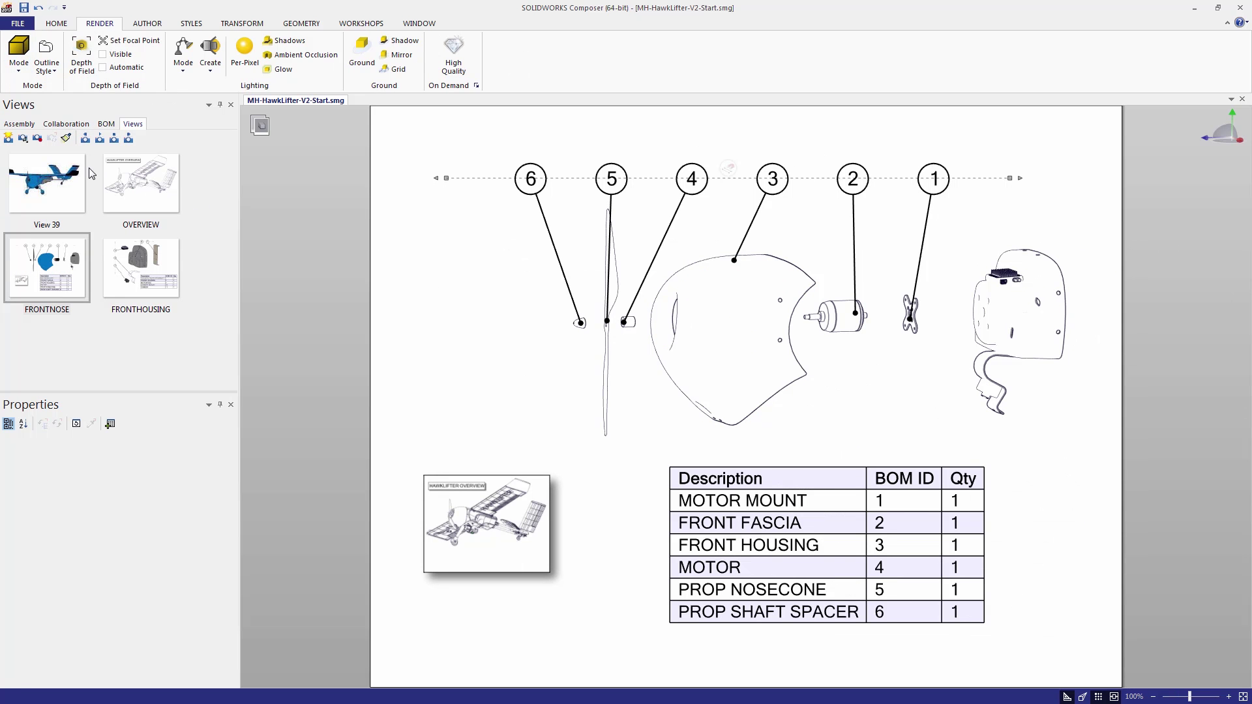
{"action": "left_click", "coordinate": [46, 55]}
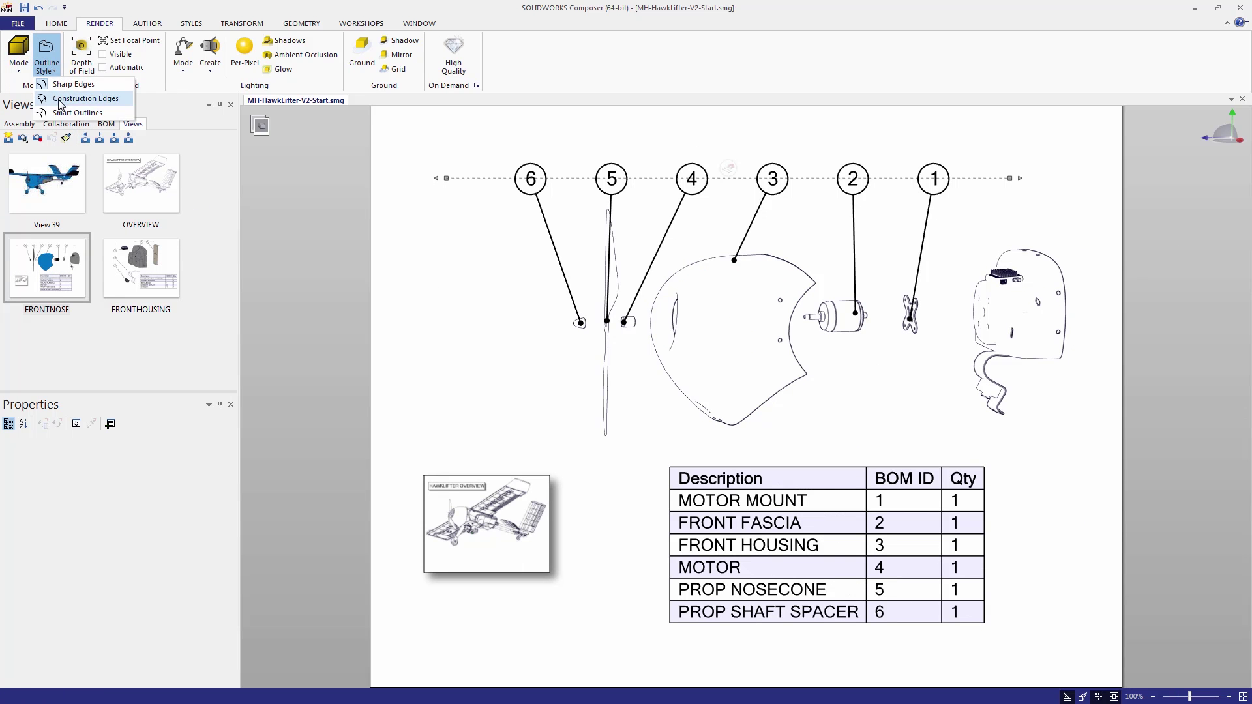
{"action": "left_click", "coordinate": [59, 103]}
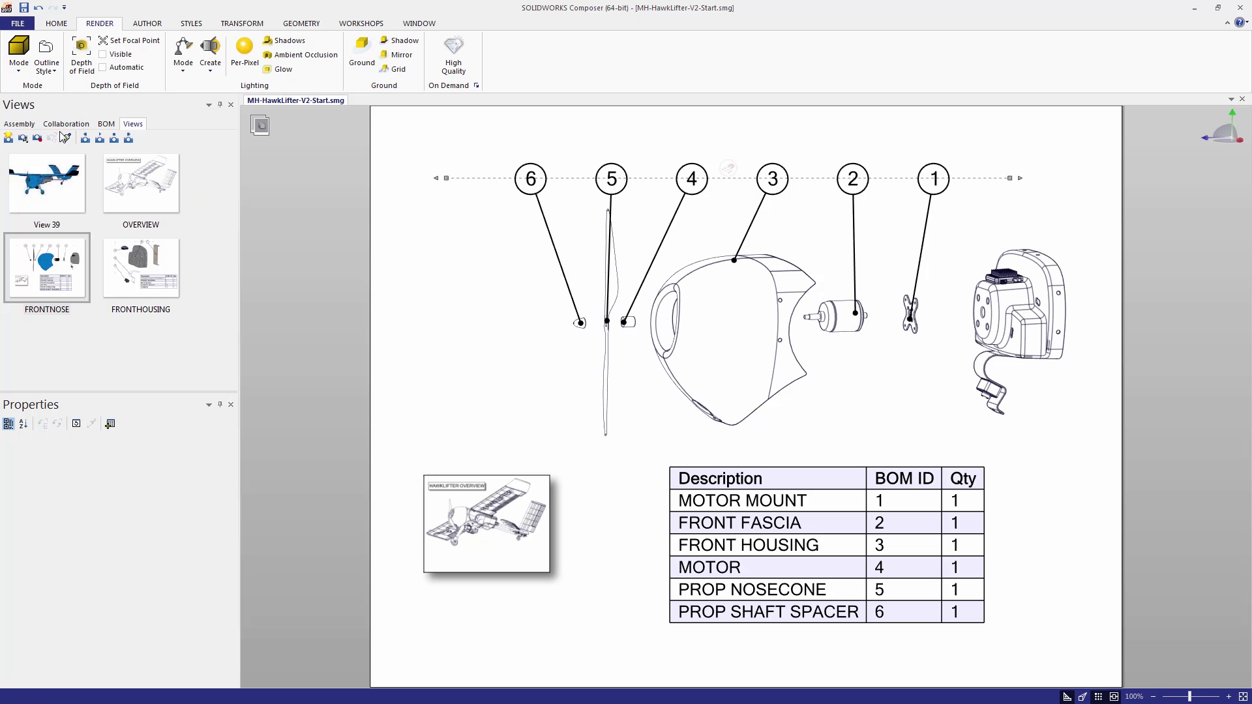
{"action": "left_click", "coordinate": [37, 138]}
Render the FRONTHOUSING view in Silhouette mode and update the view
{"action": "left_click", "coordinate": [151, 254]}
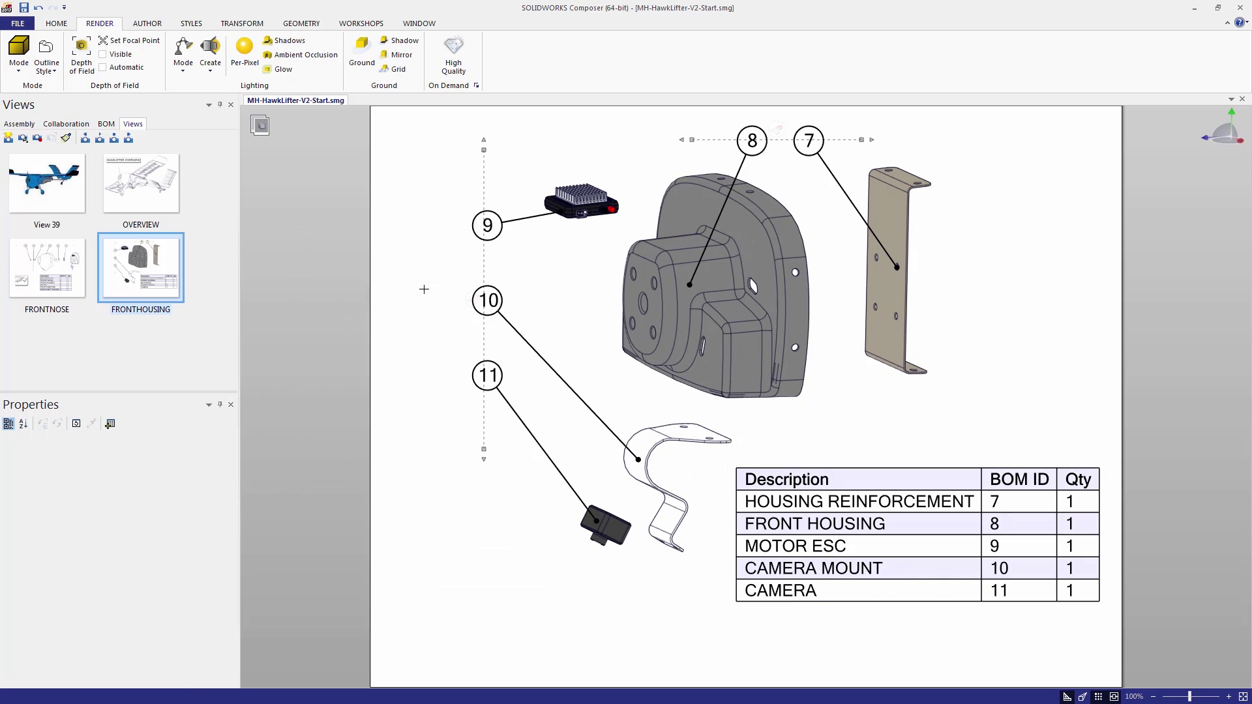
{"action": "left_click", "coordinate": [424, 289]}
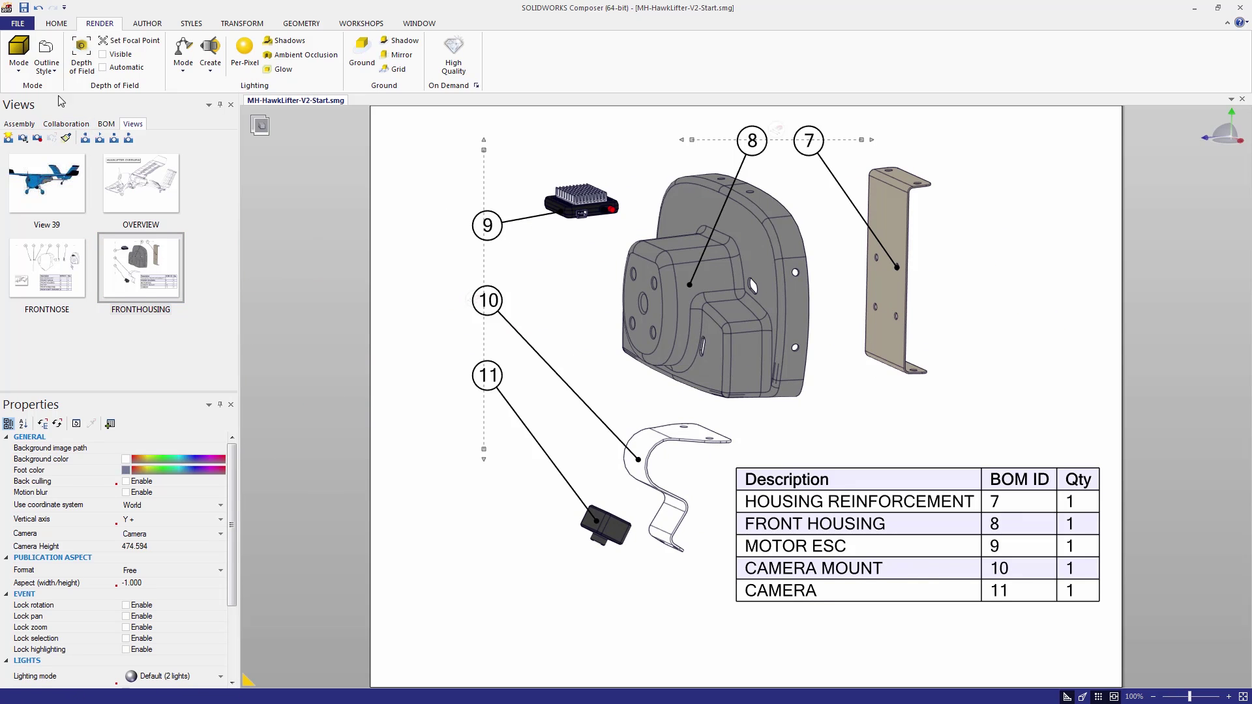
{"action": "left_click", "coordinate": [18, 64]}
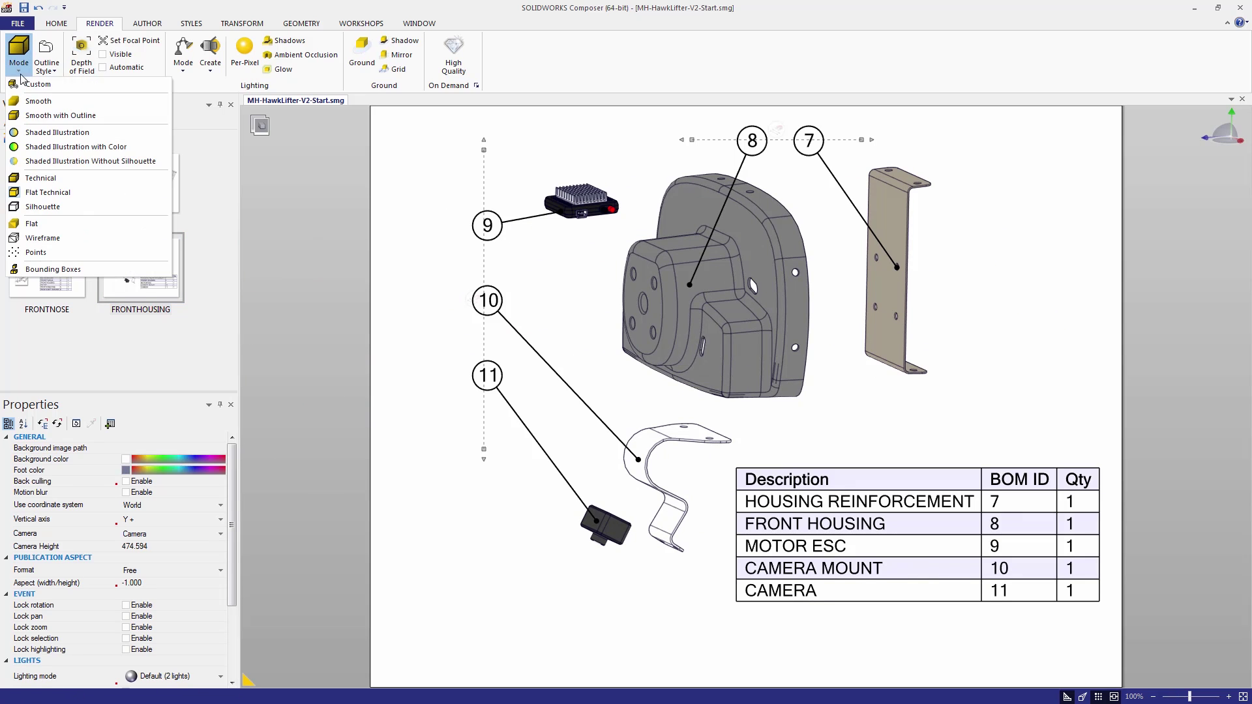
{"action": "left_click", "coordinate": [81, 203]}
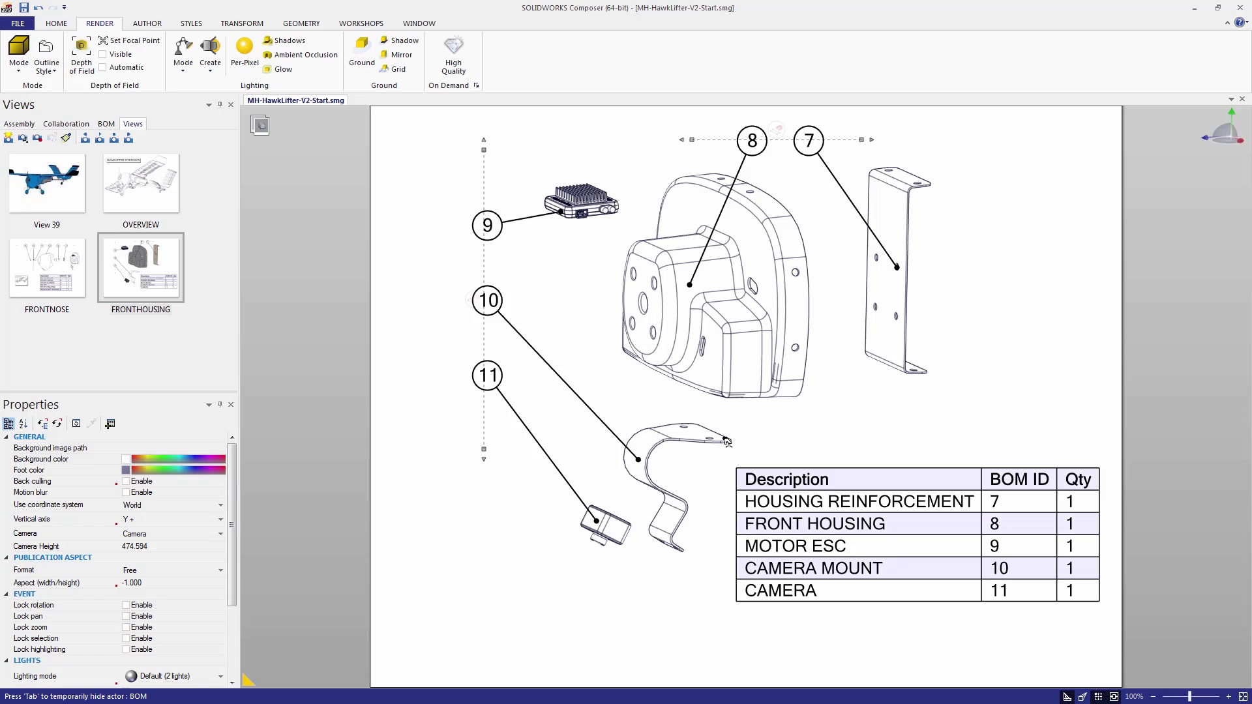
{"action": "left_click", "coordinate": [145, 277]}
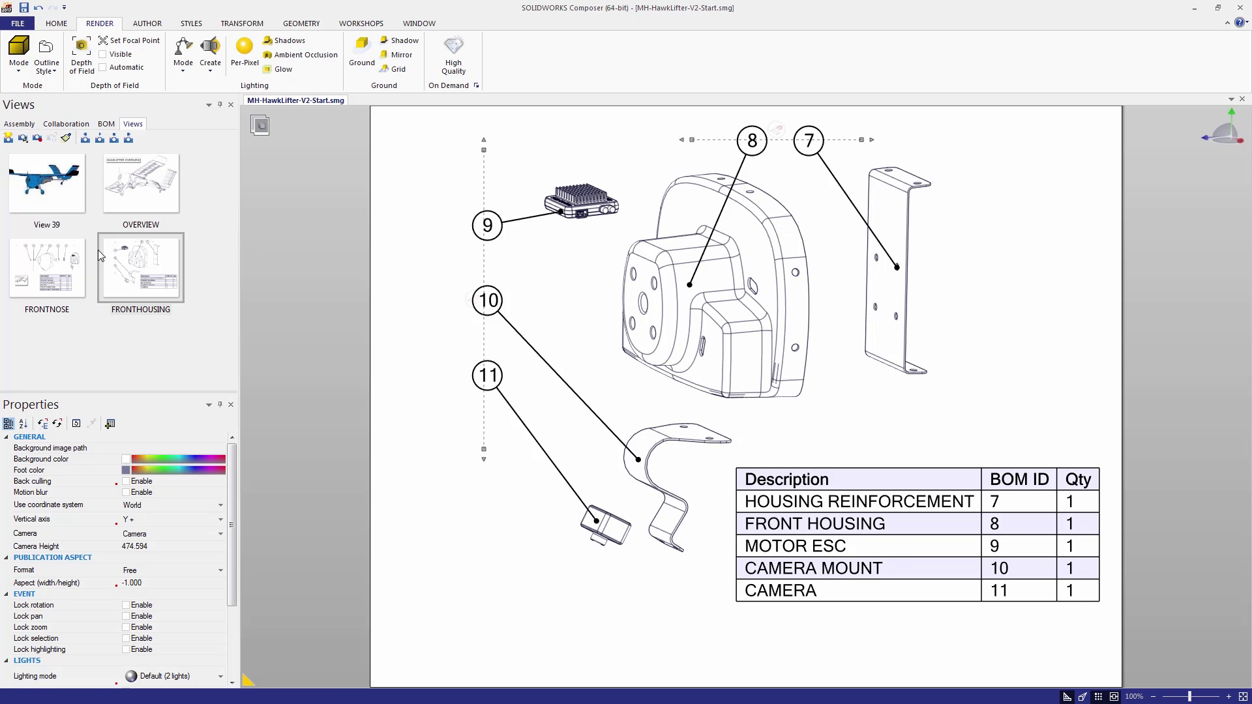
Place the FRONTNOSE view as a 2D image on the FRONTHOUSING page, below callout 11, and enlarge it to a width of about 55
{"action": "left_click", "coordinate": [81, 264], "text": "ctrl"}
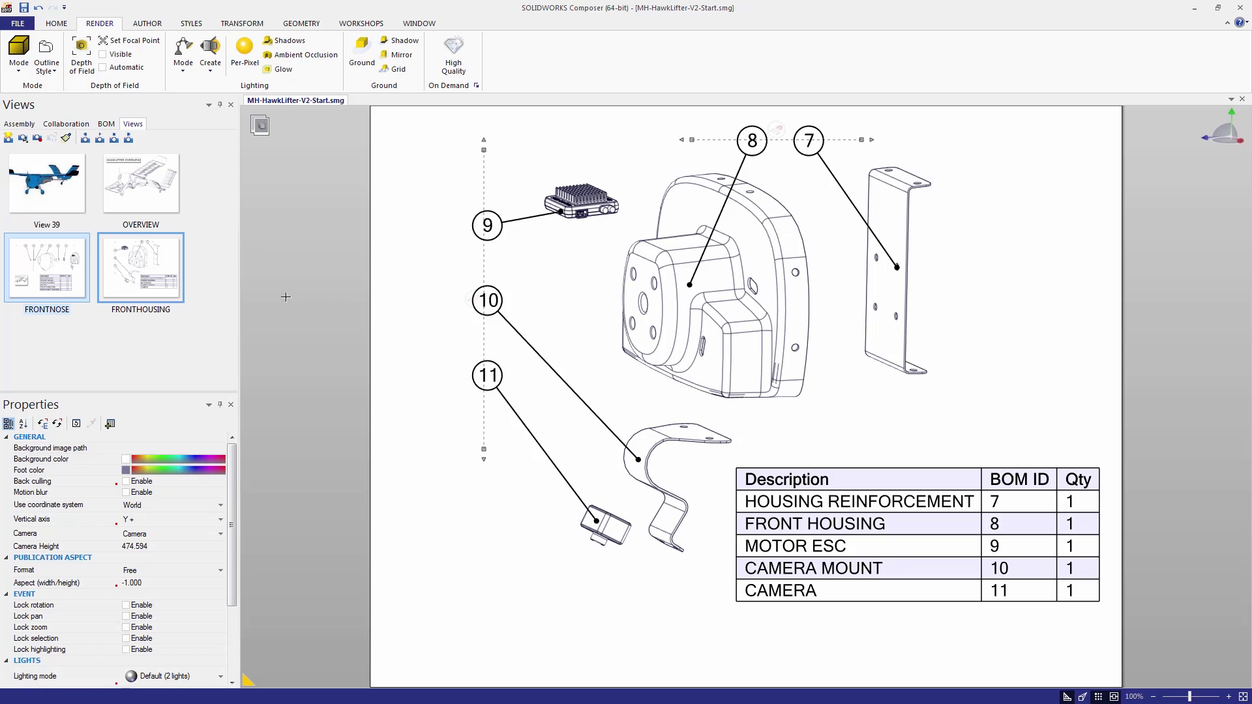
{"action": "left_click_drag", "start_coordinate": [77, 295], "coordinate": [486, 589]}
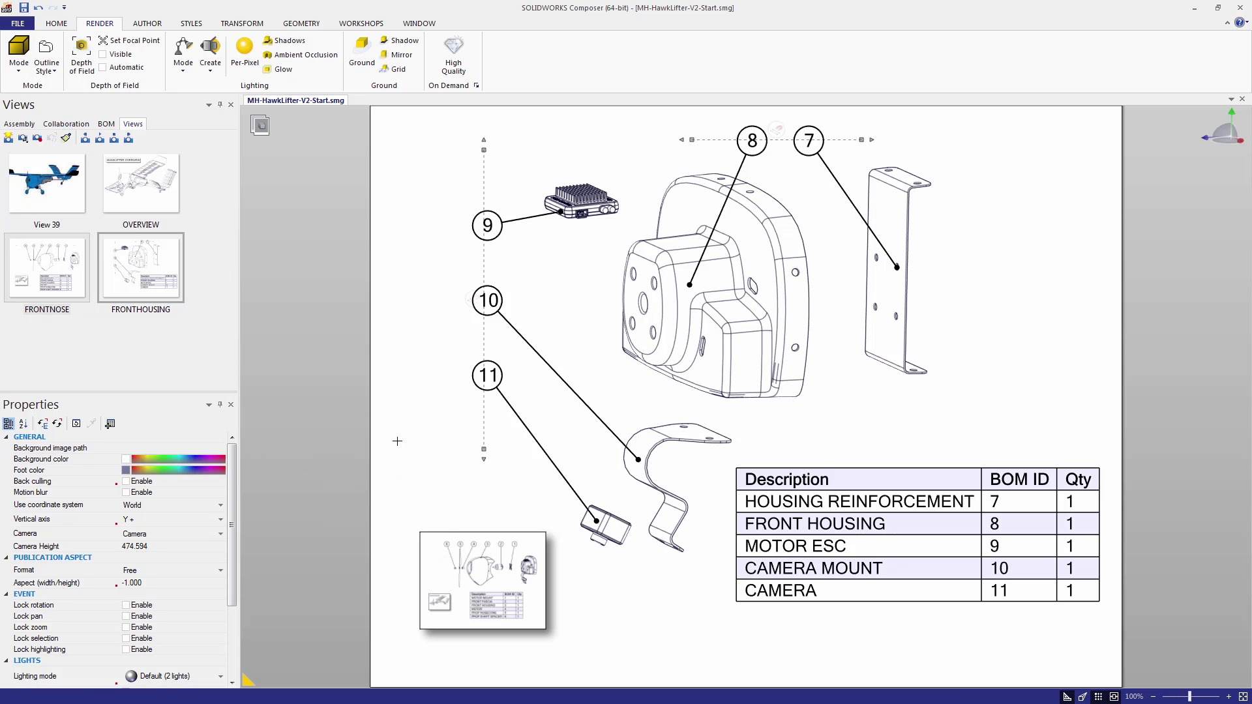
{"action": "left_click", "coordinate": [496, 596]}
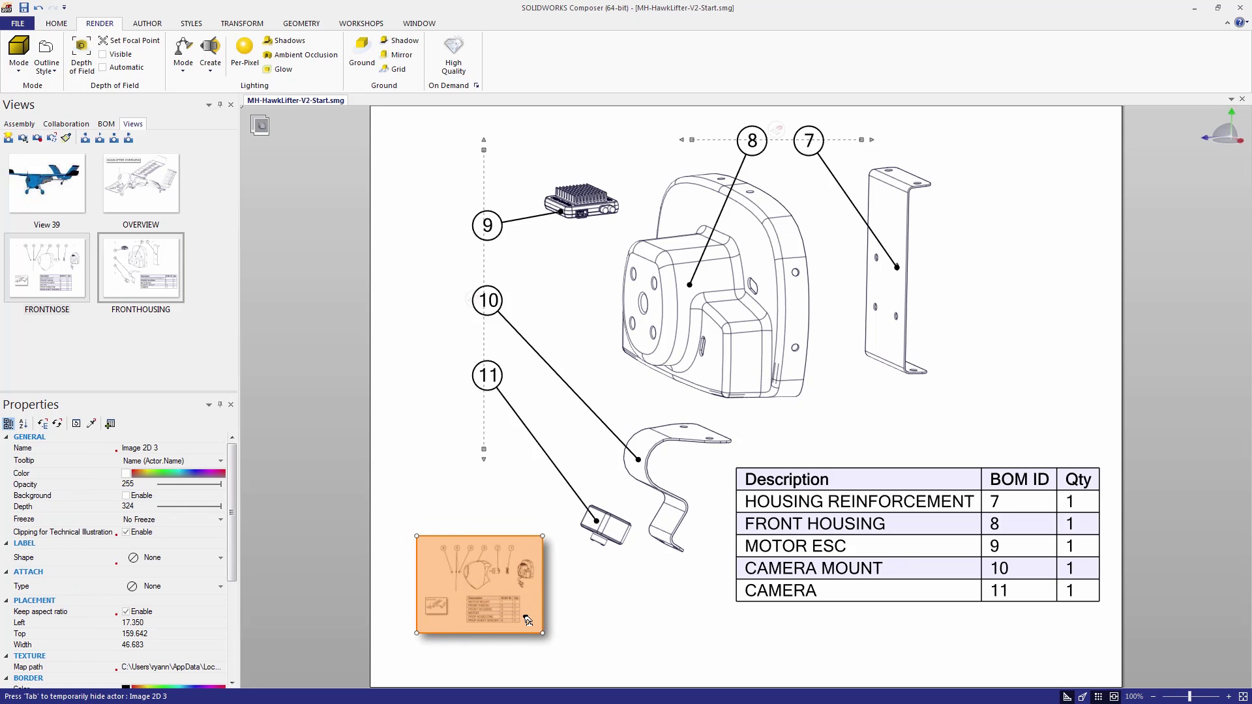
{"action": "scroll", "coordinate": [527, 619], "scroll_direction": "up", "scroll_amount": 4}
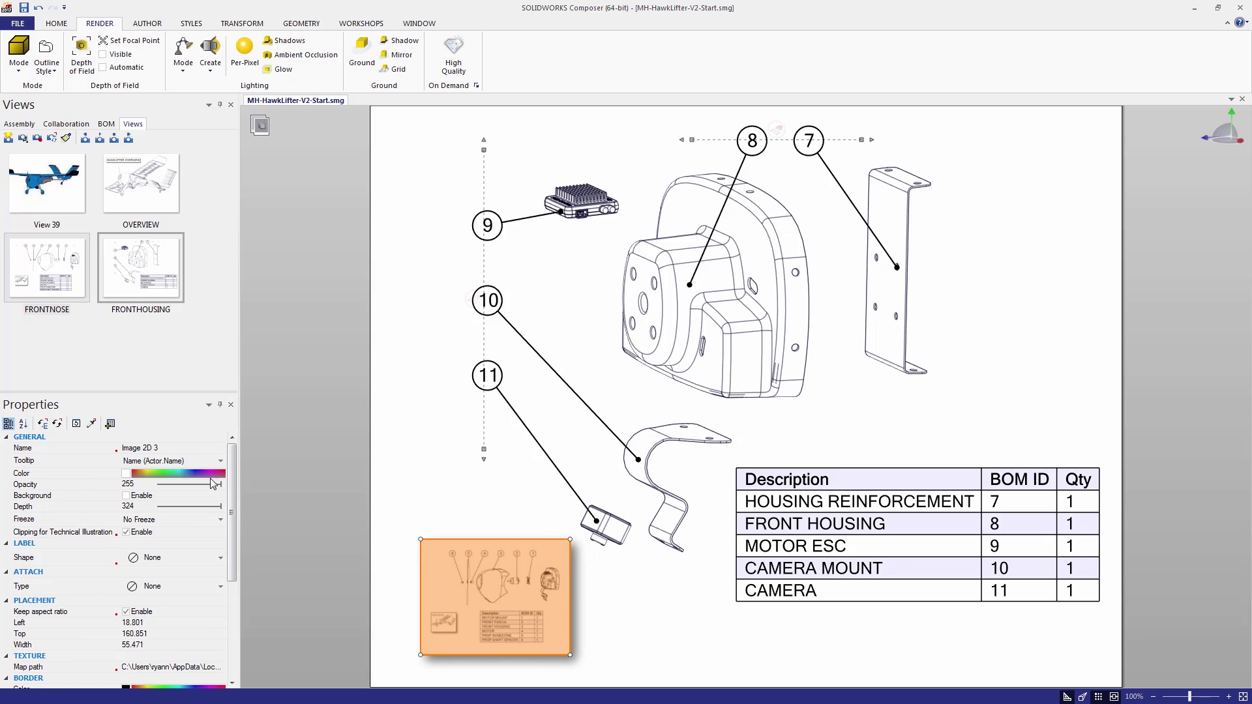
Set the FRONTNOSE image's event link to FRONTNOSE.SVG, clear the selection and reselect the image to check the link
{"action": "left_click_drag", "start_coordinate": [234, 498], "coordinate": [233, 598]}
{"action": "left_click", "coordinate": [91, 596]}
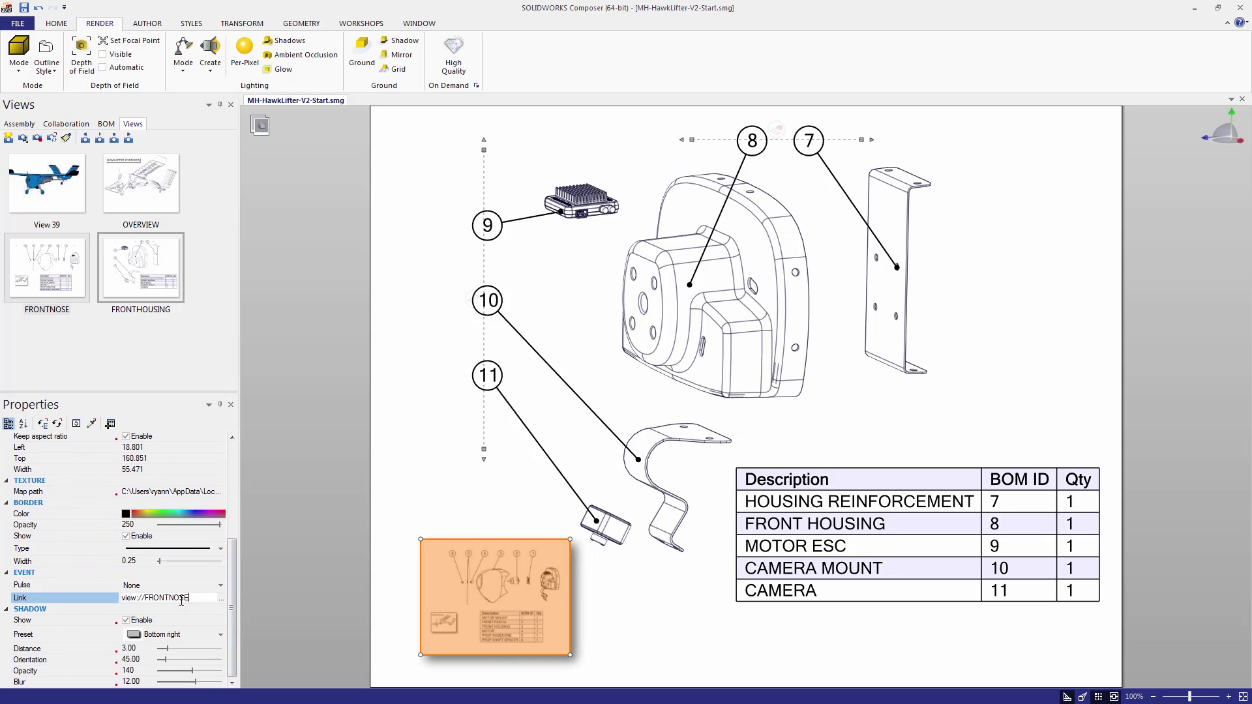
{"action": "type", "text": "FRONTNOSE.SVG"}
{"action": "left_click", "coordinate": [297, 439]}
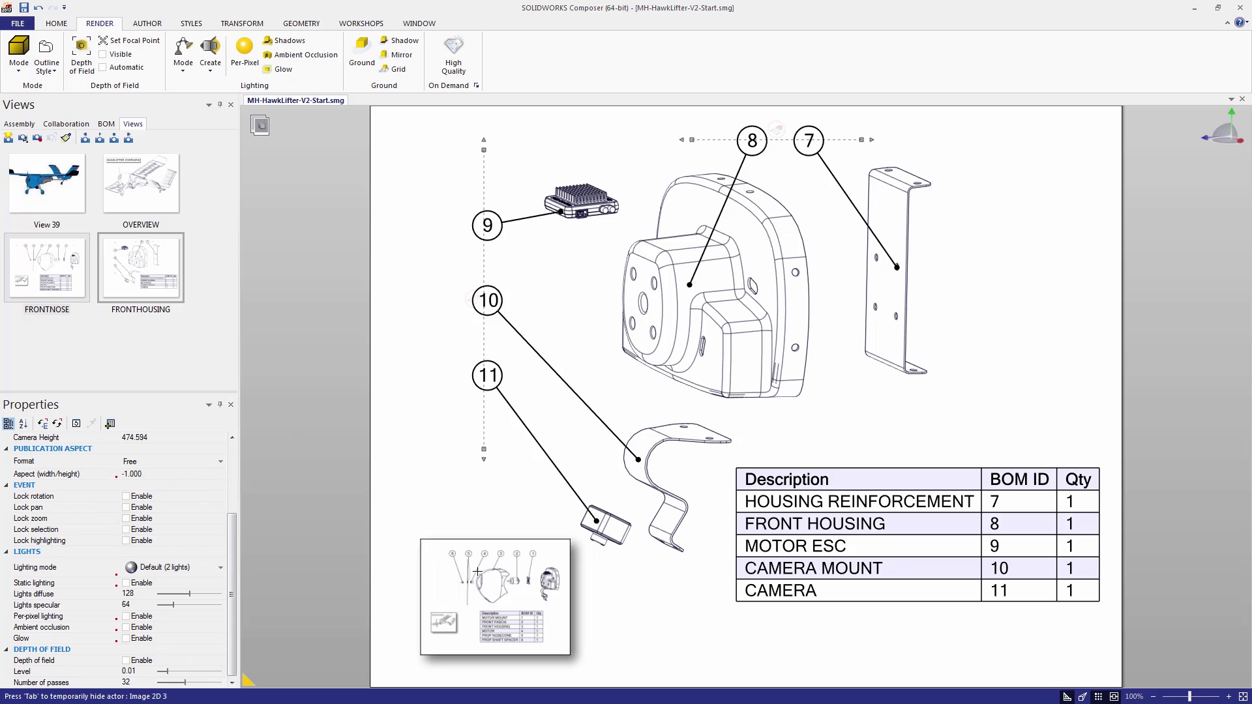
{"action": "left_click", "coordinate": [455, 566]}
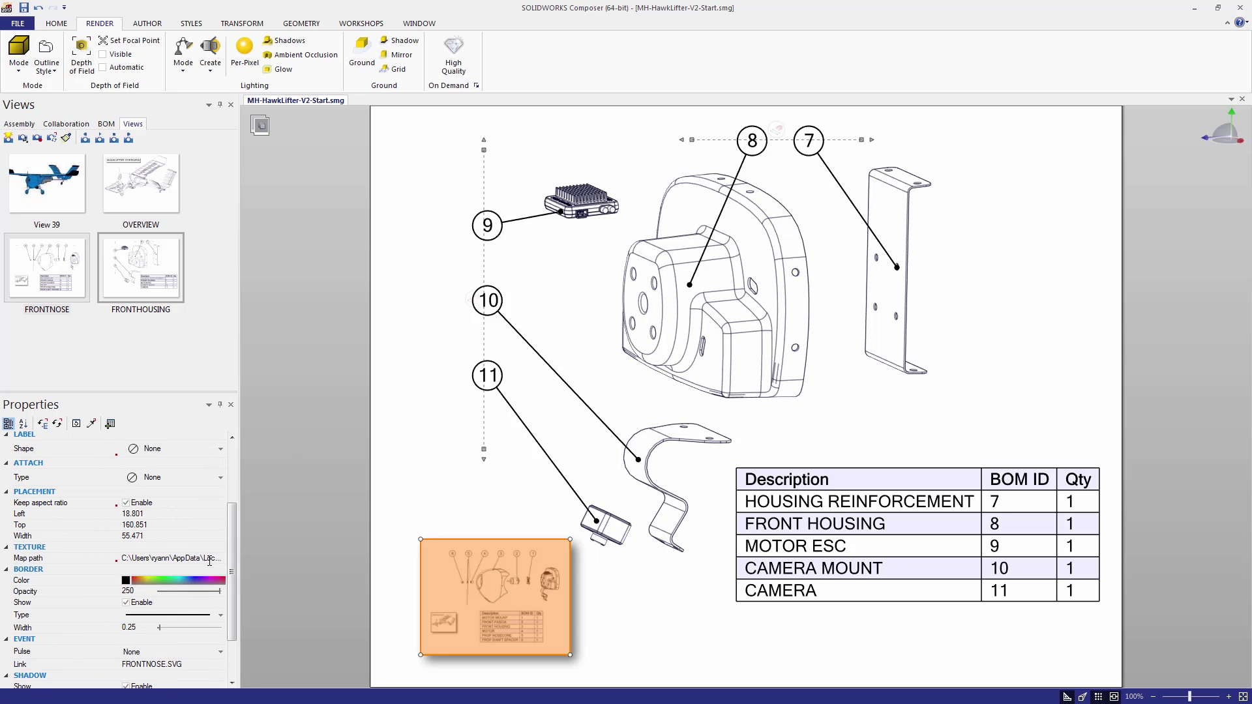
Rename the linked FRONTNOSE image on the FRONTHOUSING page as a back link and update the FRONTHOUSING view
{"action": "left_click_drag", "start_coordinate": [235, 542], "coordinate": [240, 465]}
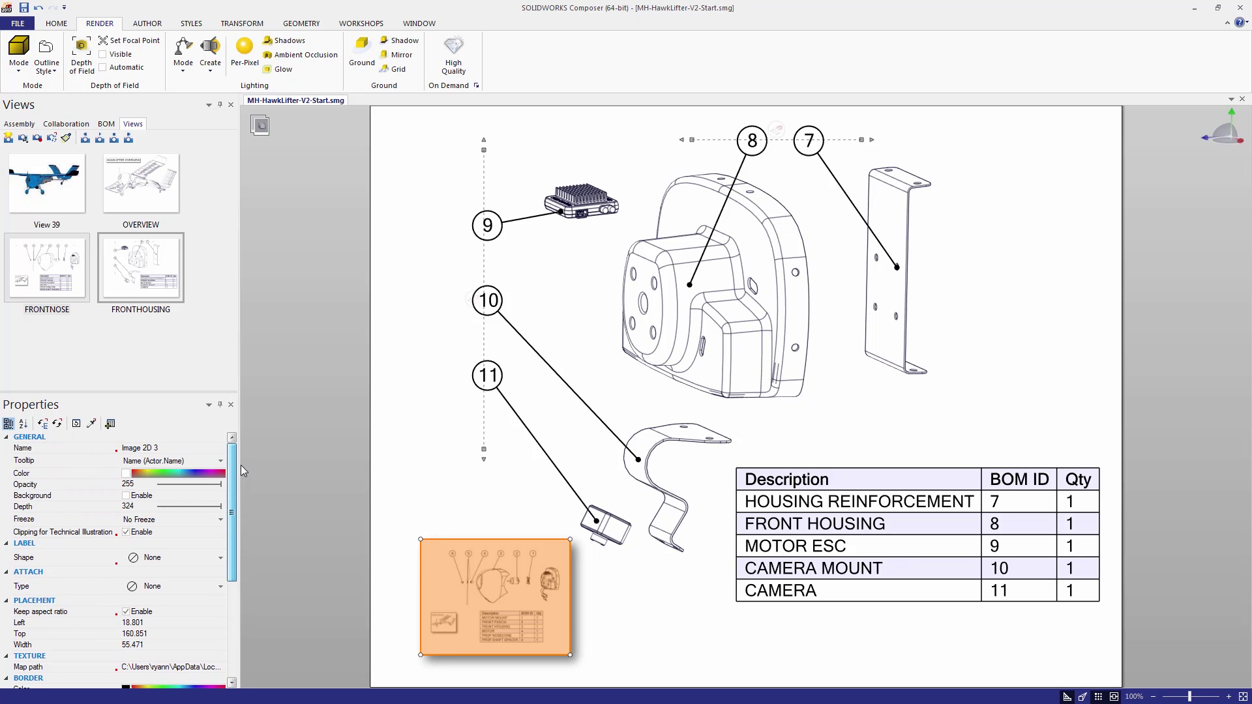
{"action": "left_click", "coordinate": [98, 450]}
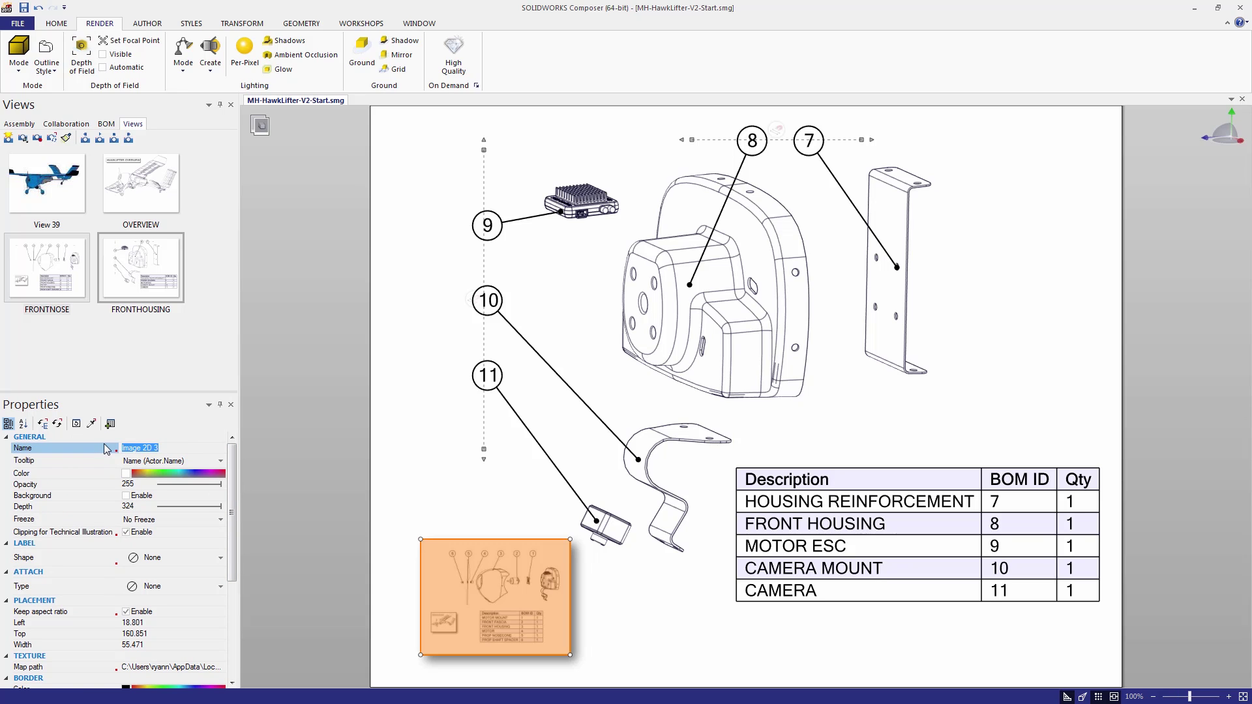
{"action": "type", "text": "BAK"}
{"action": "left_click", "coordinate": [405, 437]}
{"action": "left_click", "coordinate": [141, 267]}
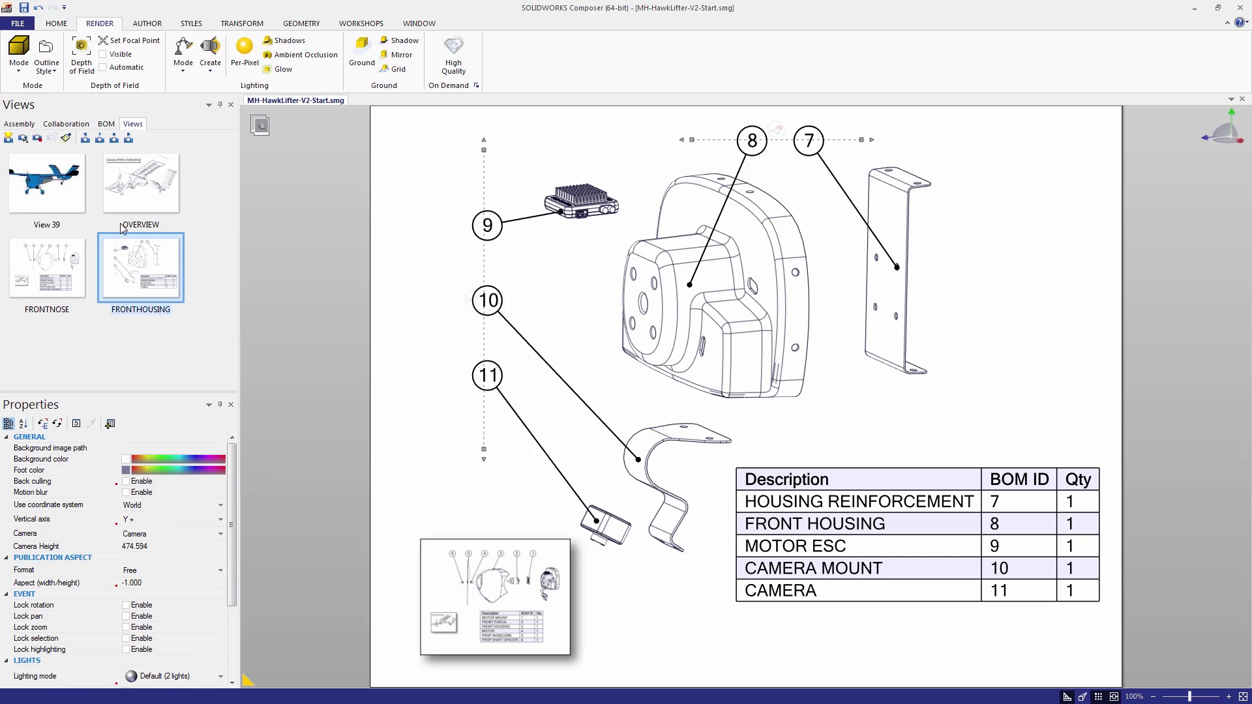
{"action": "left_click", "coordinate": [37, 139]}
Open the FRONTNOSE view and rename its overview image BACK TO OVERVIEW
{"action": "left_click", "coordinate": [47, 267]}
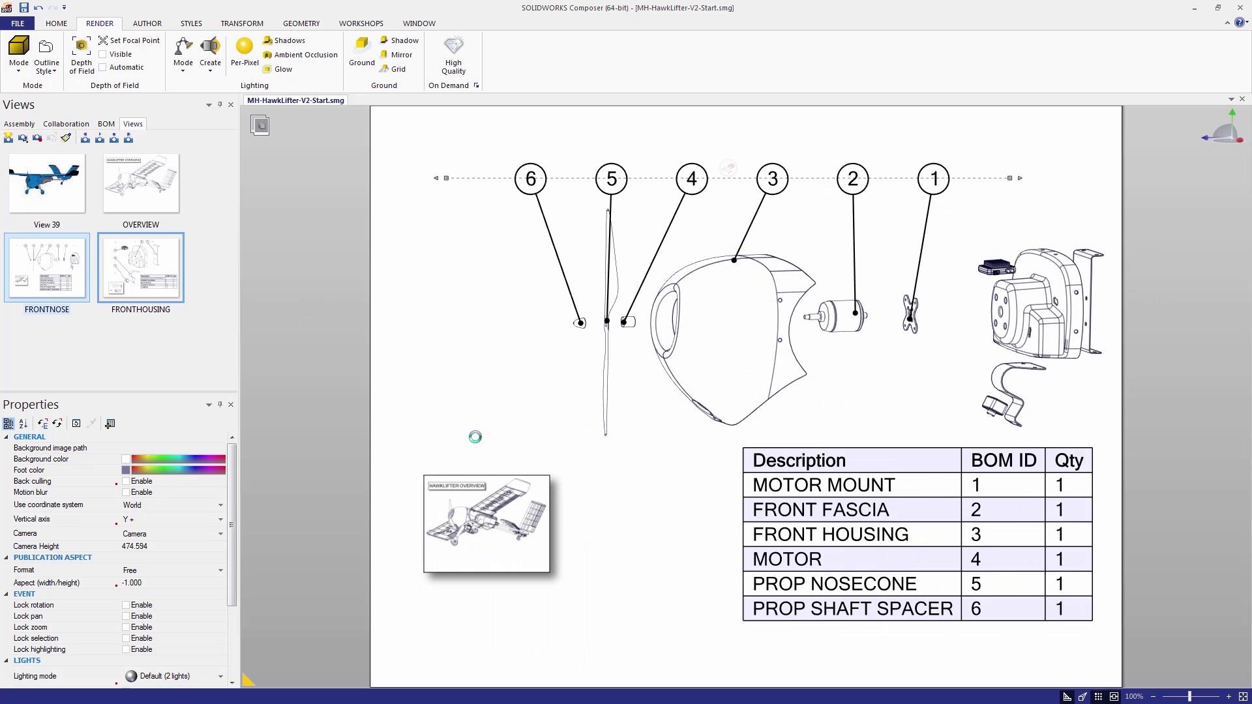
{"action": "left_click", "coordinate": [482, 497]}
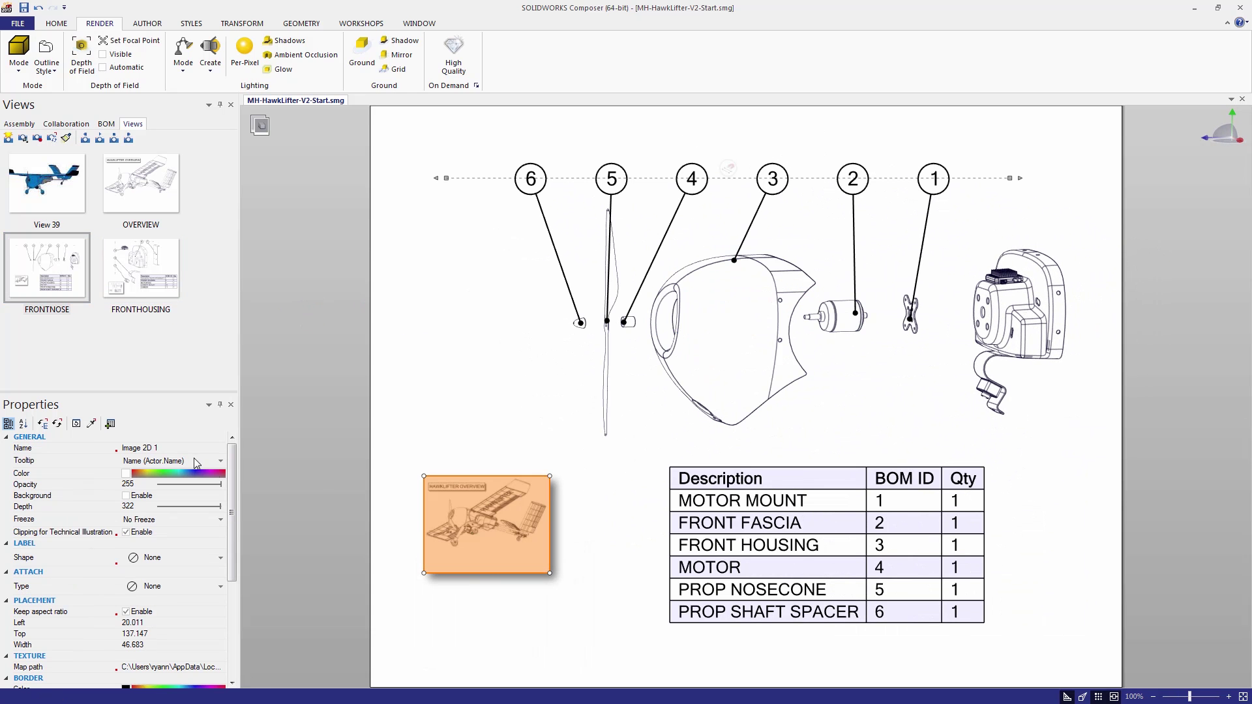
{"action": "left_click", "coordinate": [81, 448]}
{"action": "type", "text": "b"}
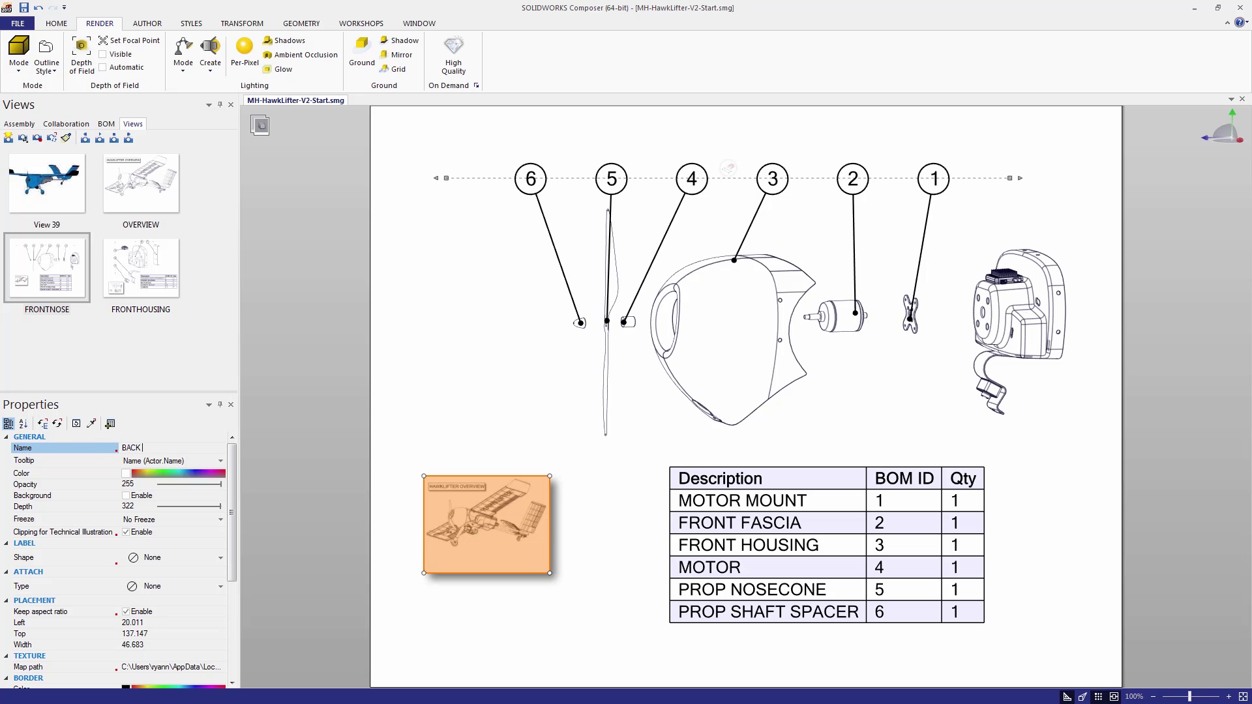
{"action": "left_click", "coordinate": [430, 394]}
Enlarge the overview image on the FRONTNOSE page to a width of about 71 and update the view
{"action": "left_click", "coordinate": [548, 572]}
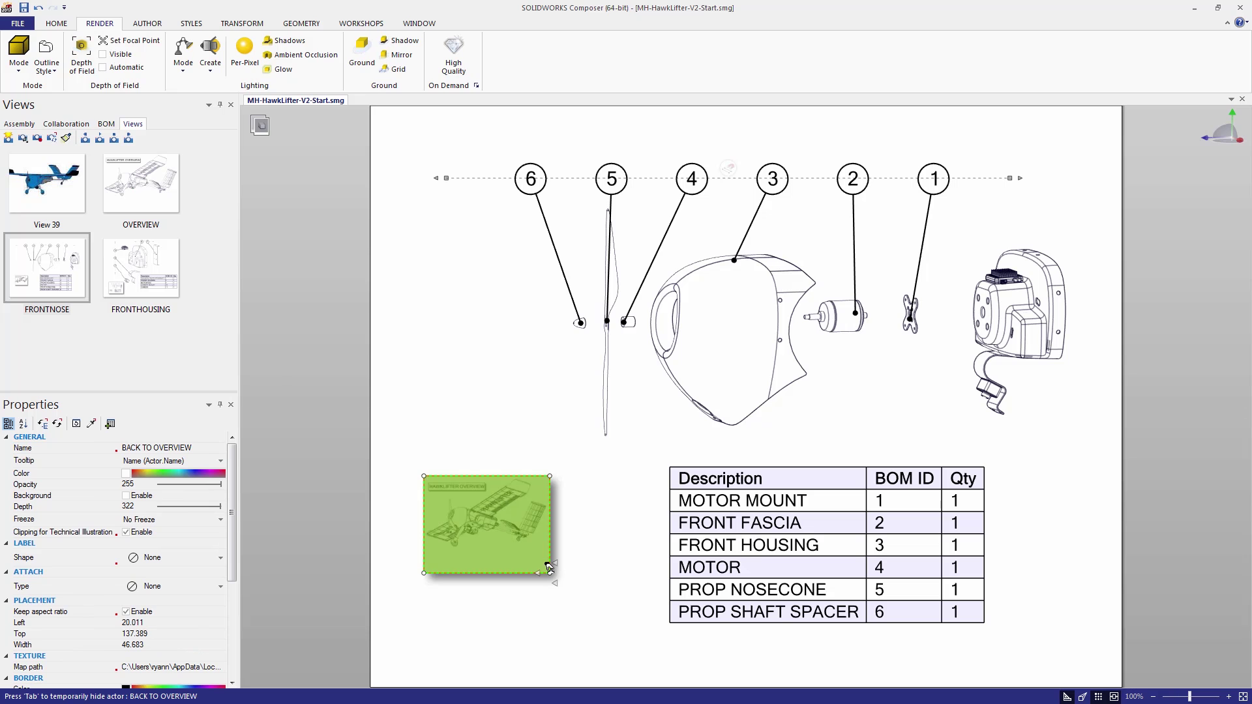
{"action": "left_click_drag", "start_coordinate": [549, 569], "coordinate": [616, 624]}
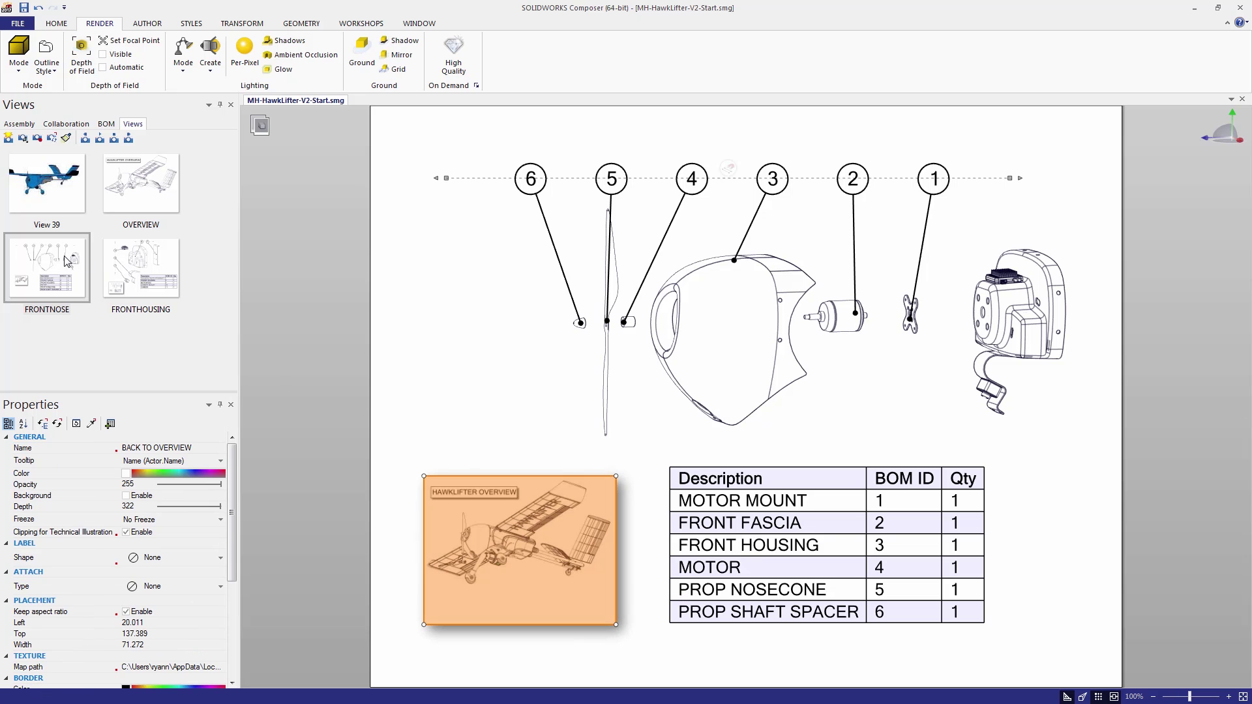
{"action": "left_click", "coordinate": [307, 342]}
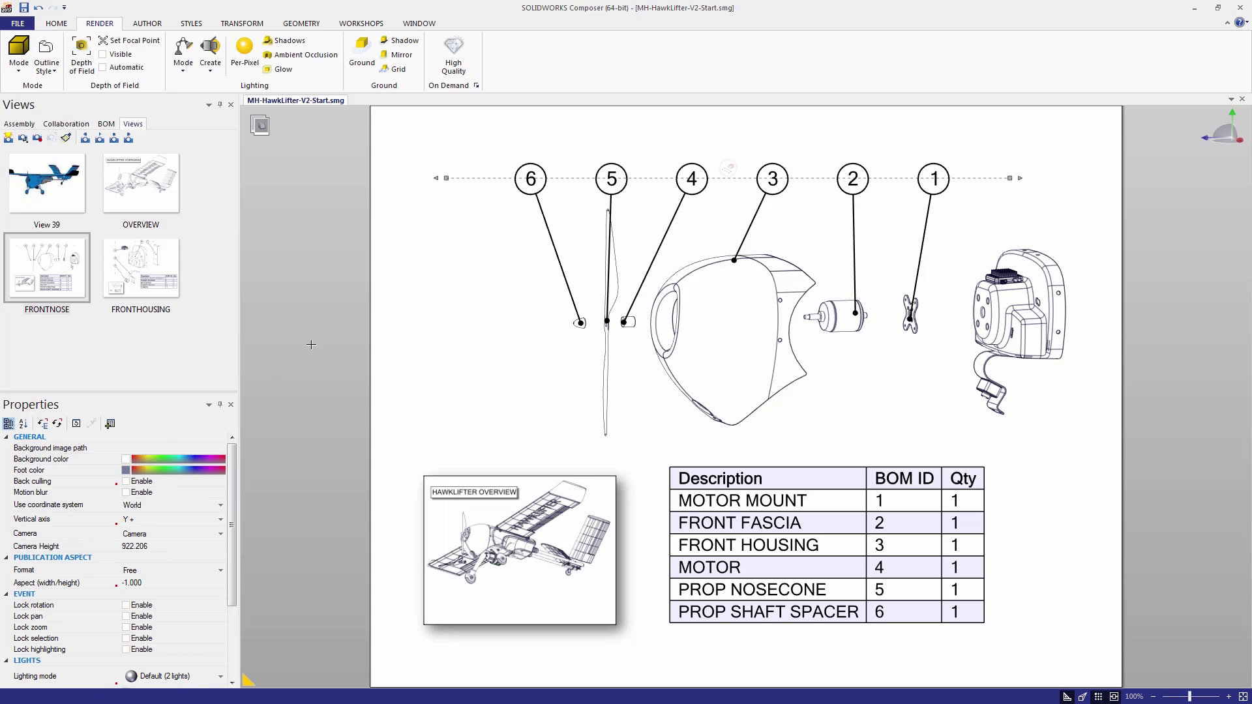
Configure the OVERVIEW view's technical illustration without shadows, with 1 pt silhouettes and hotspots generated from BOM IDs, links and custom hotspots
{"action": "left_click", "coordinate": [152, 199]}
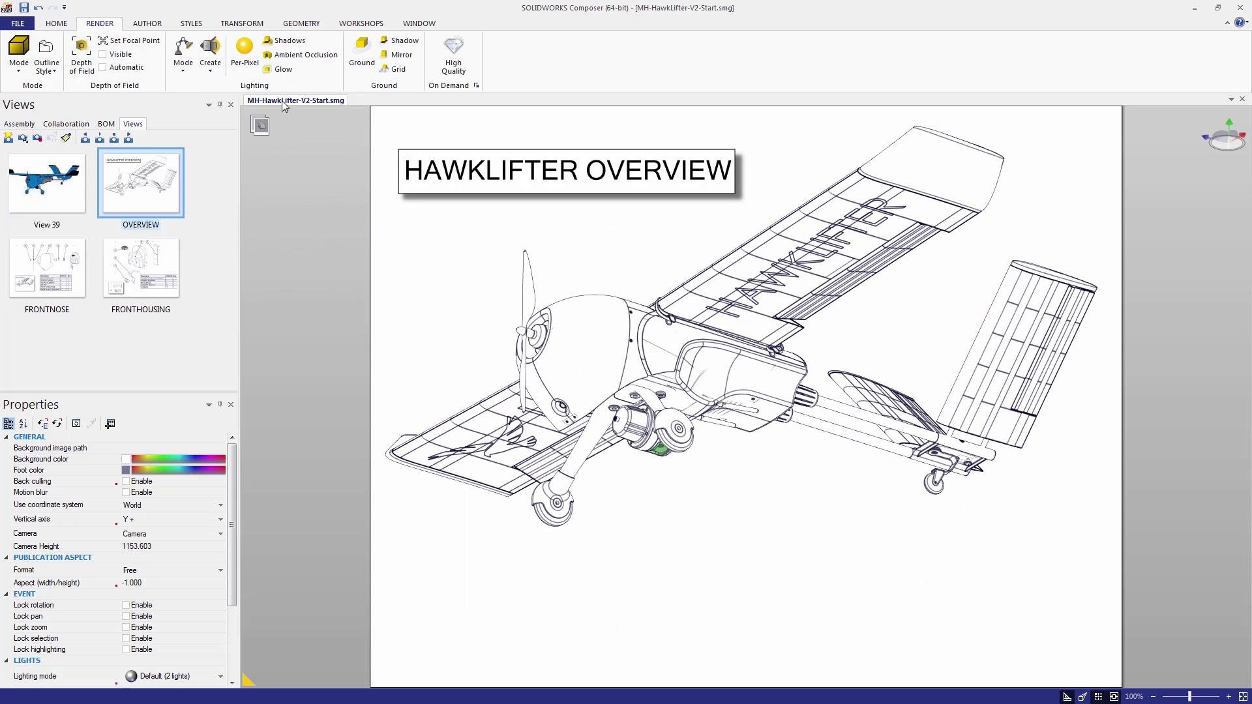
{"action": "left_click", "coordinate": [352, 25]}
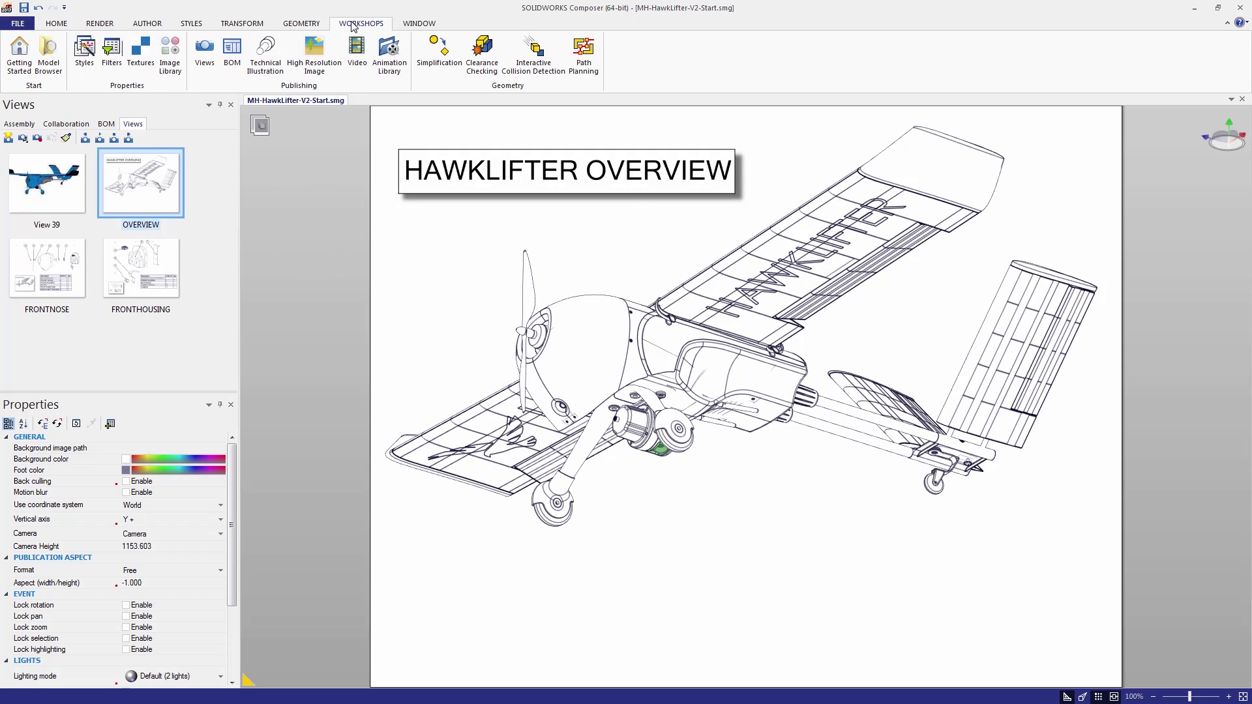
{"action": "left_click", "coordinate": [273, 57]}
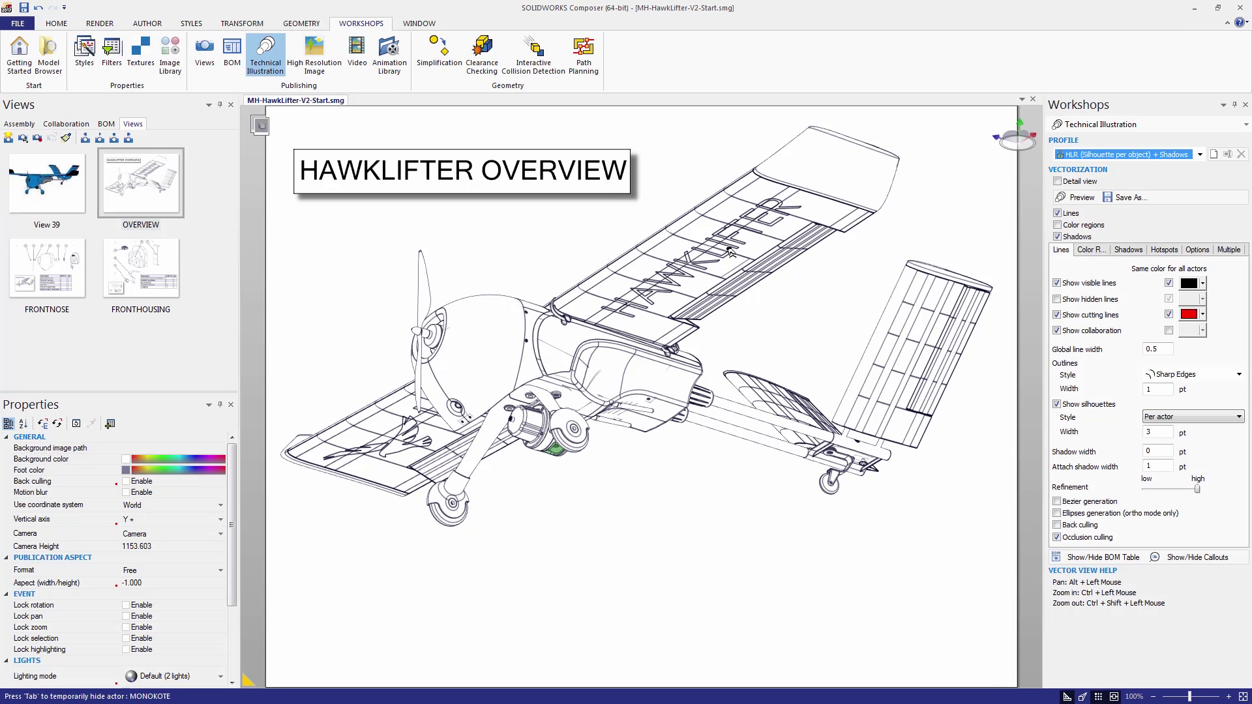
{"action": "left_click", "coordinate": [1164, 250]}
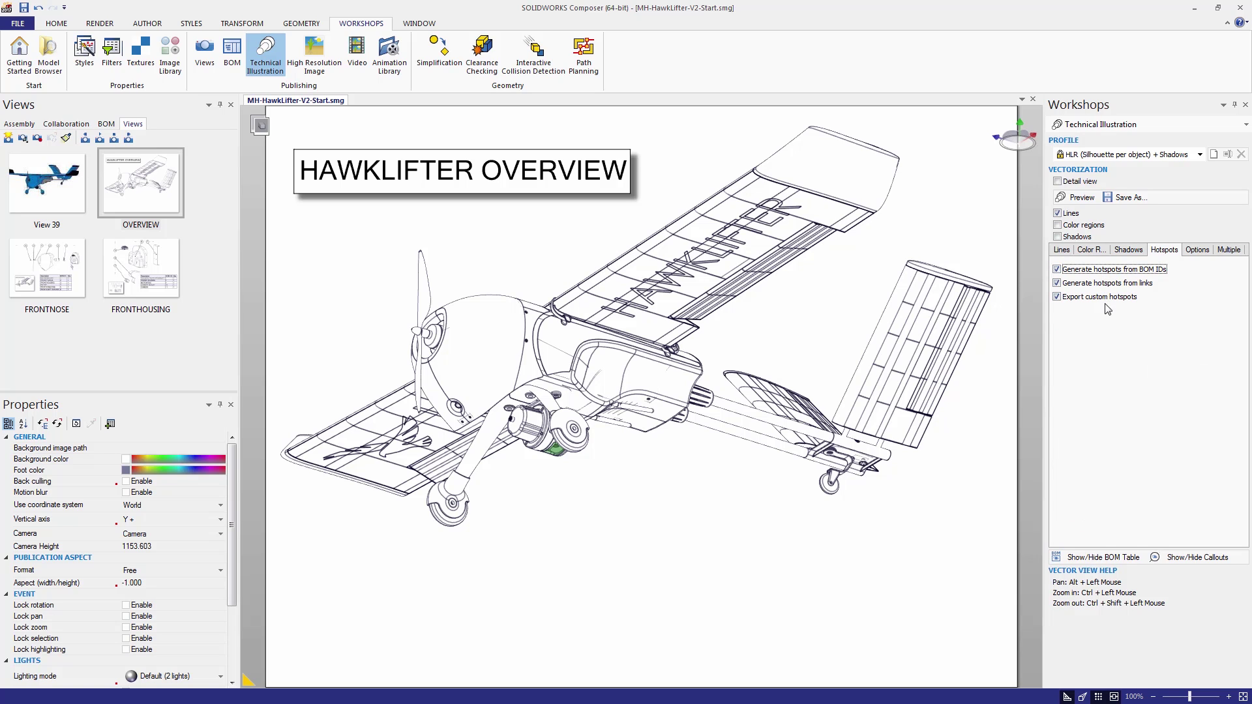
{"action": "left_click", "coordinate": [1067, 251]}
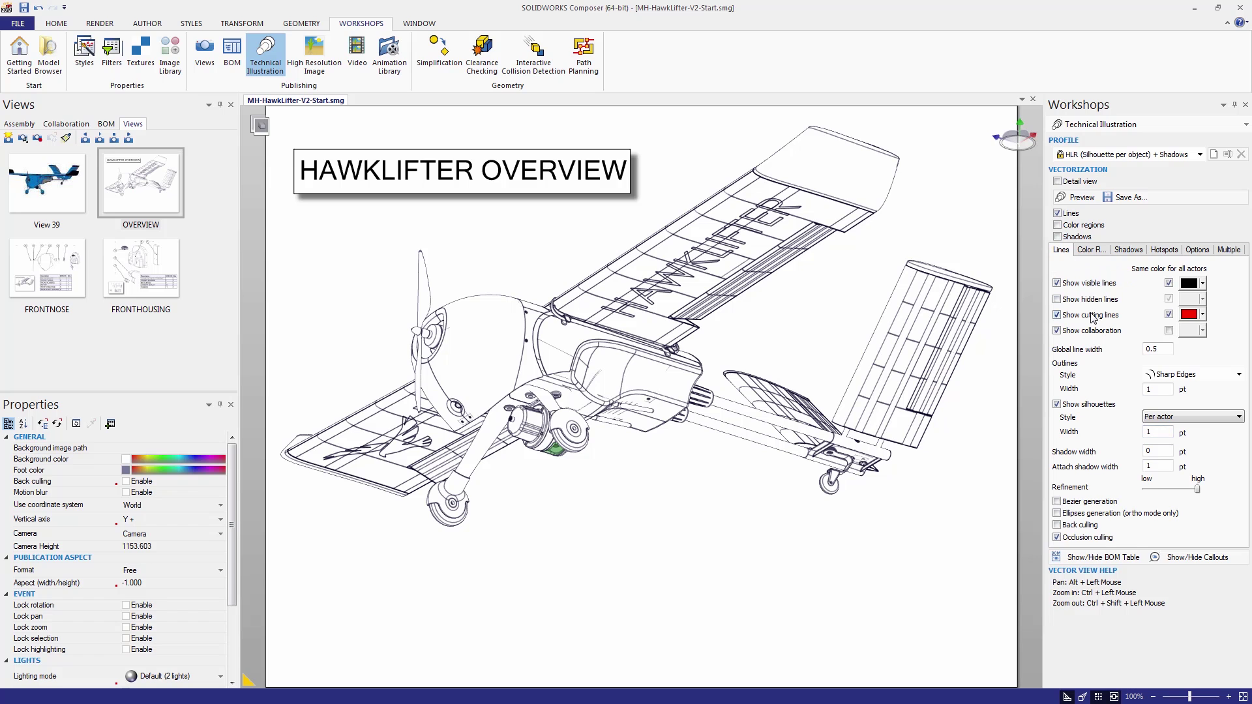
Export the OVERVIEW illustration as OVERVIEW.svg in the COMPOSER SVG folder
{"action": "left_click", "coordinate": [1132, 198]}
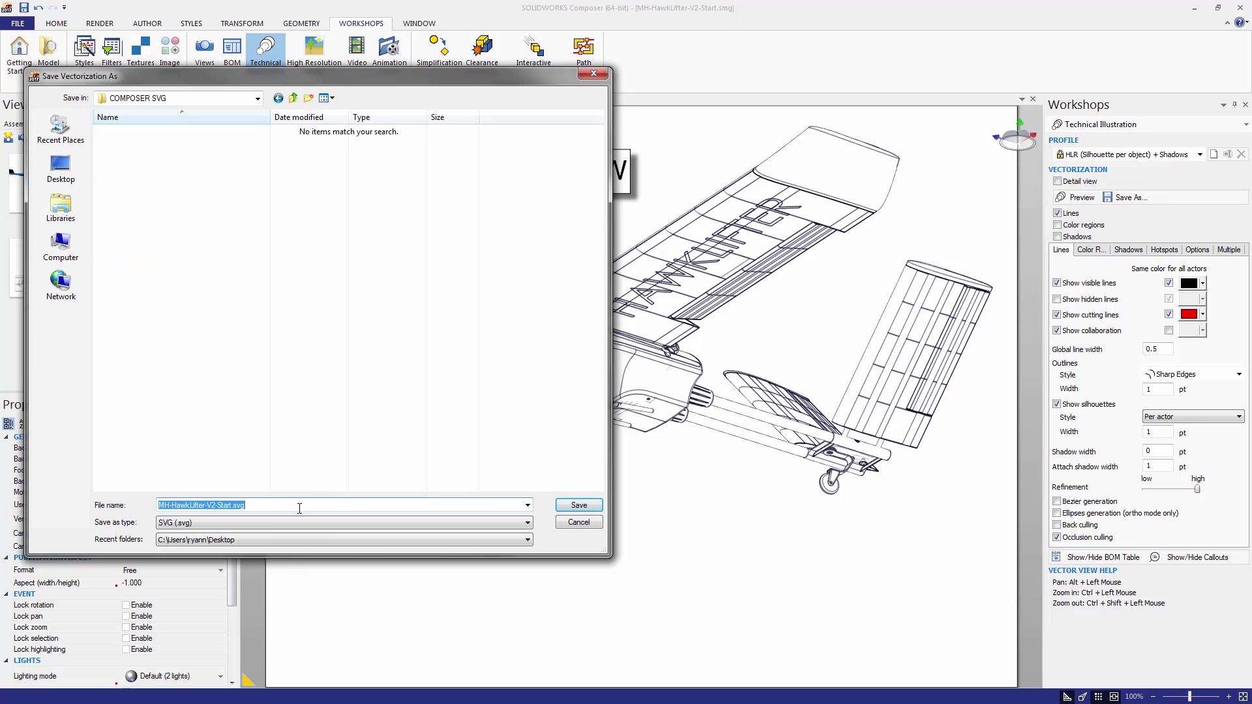
{"action": "type", "text": "ove"}
{"action": "left_click", "coordinate": [579, 505]}
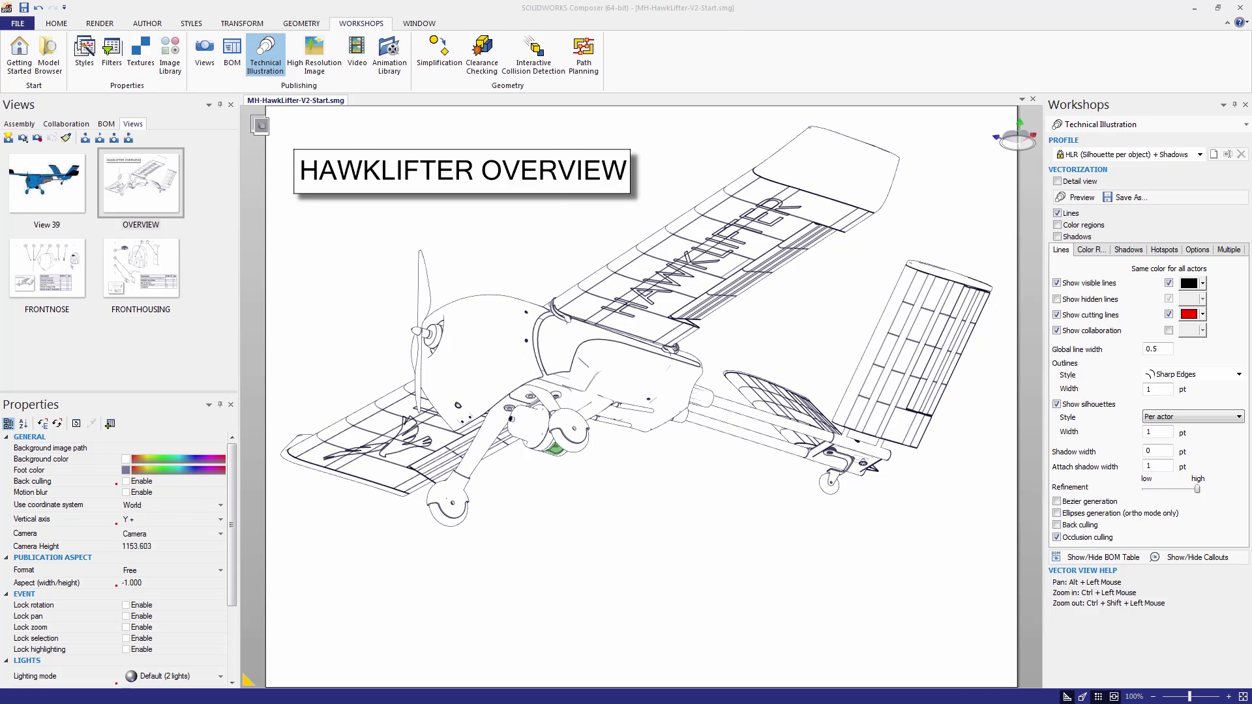
Open OVERVIEW.svg in the browser, test the front nose link, return to the overview and close the browser
{"action": "left_click_drag", "start_coordinate": [1170, 188], "coordinate": [340, 145]}
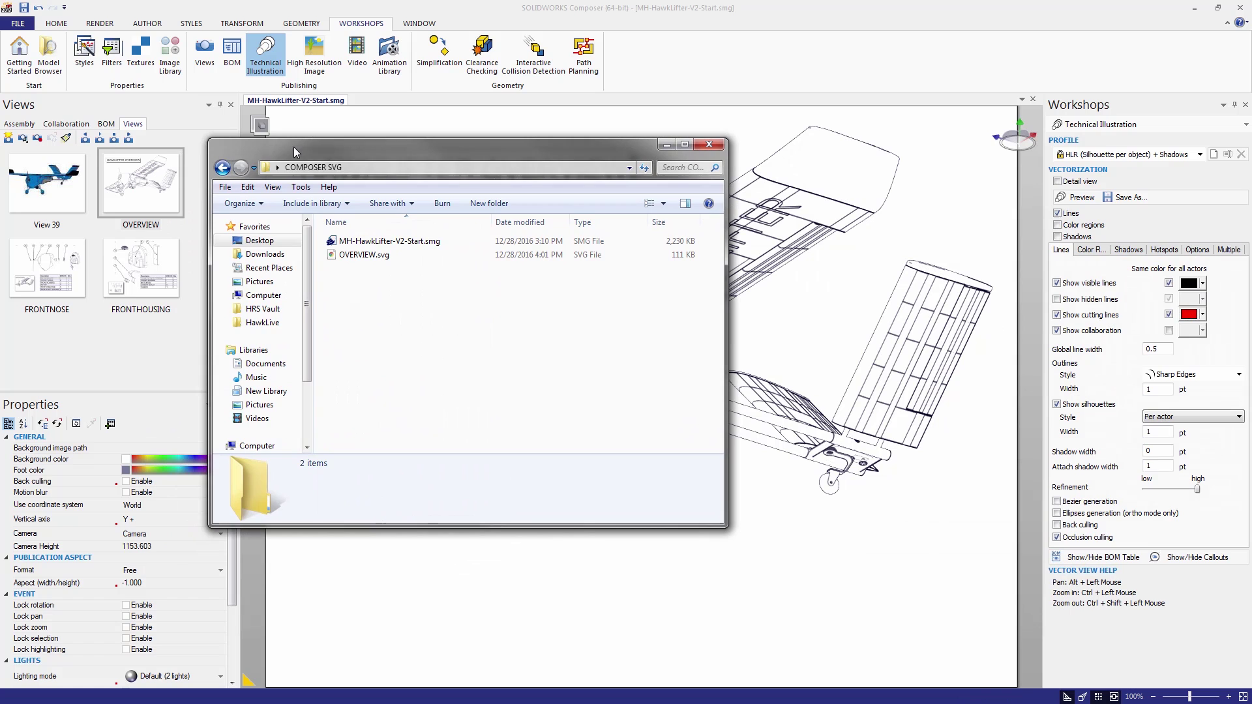
{"action": "double_click", "coordinate": [363, 255]}
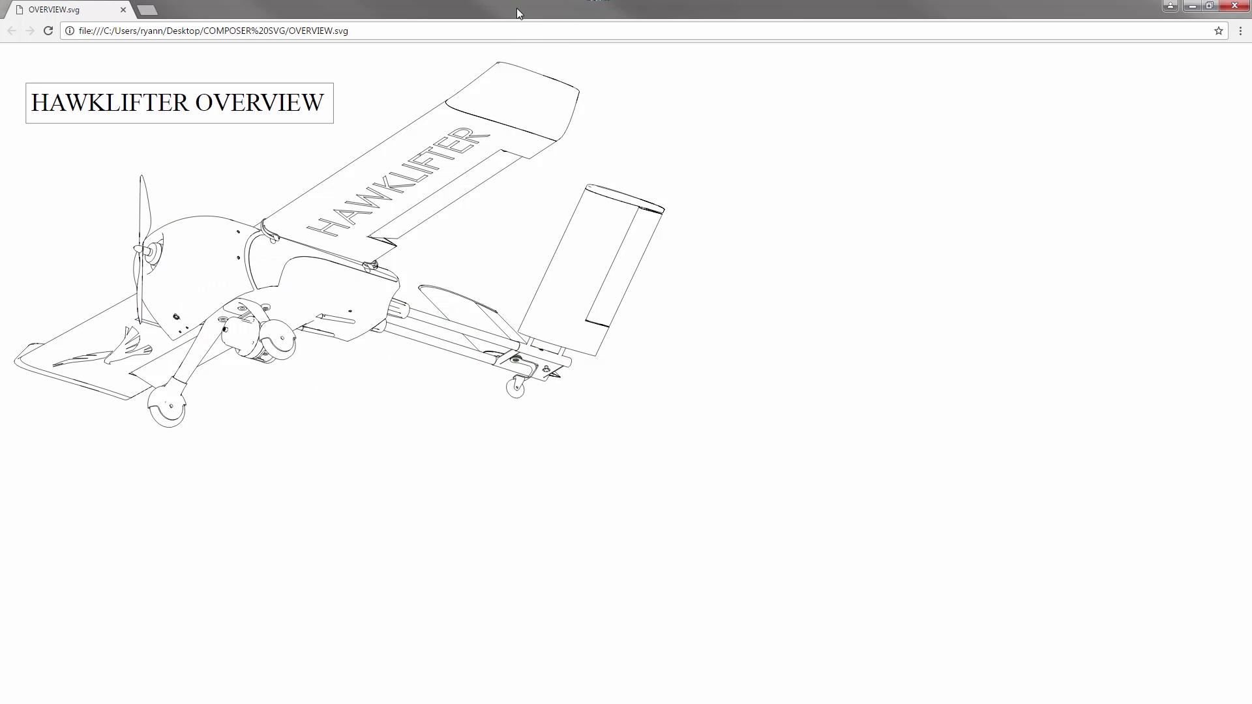
{"action": "left_click", "coordinate": [231, 300]}
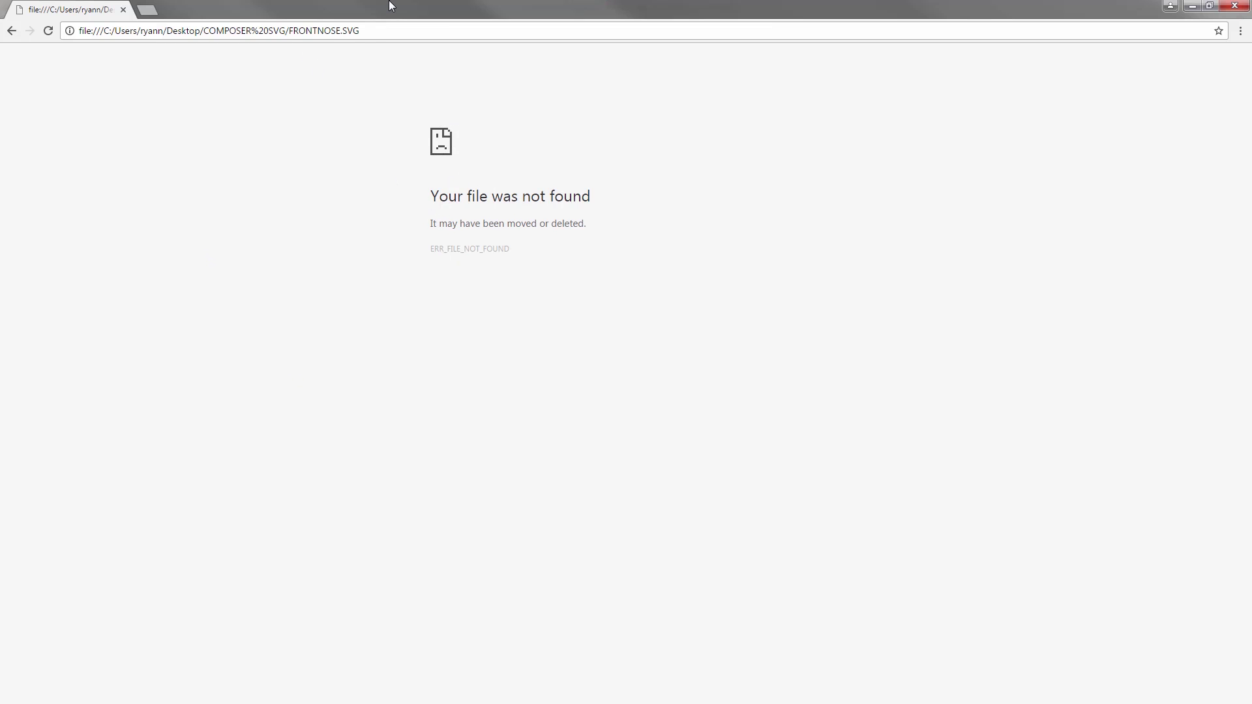
{"action": "left_click", "coordinate": [12, 30]}
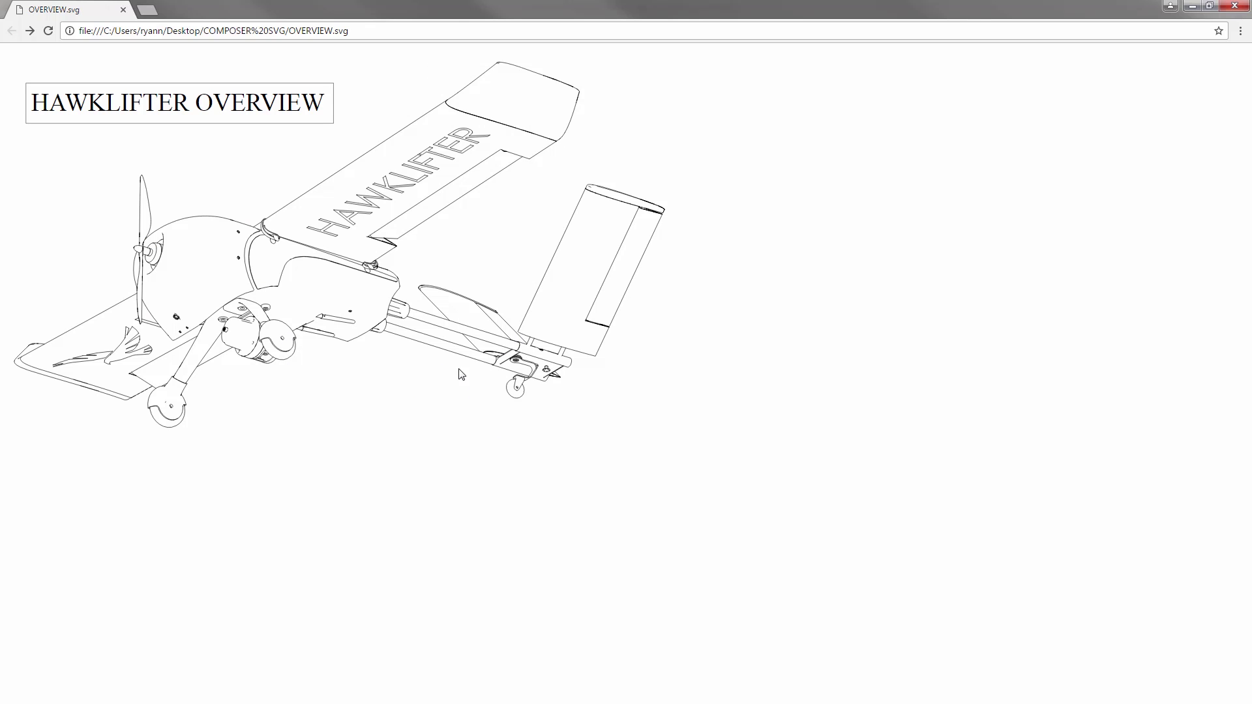
{"action": "left_click_drag", "start_coordinate": [577, 8], "coordinate": [659, 195]}
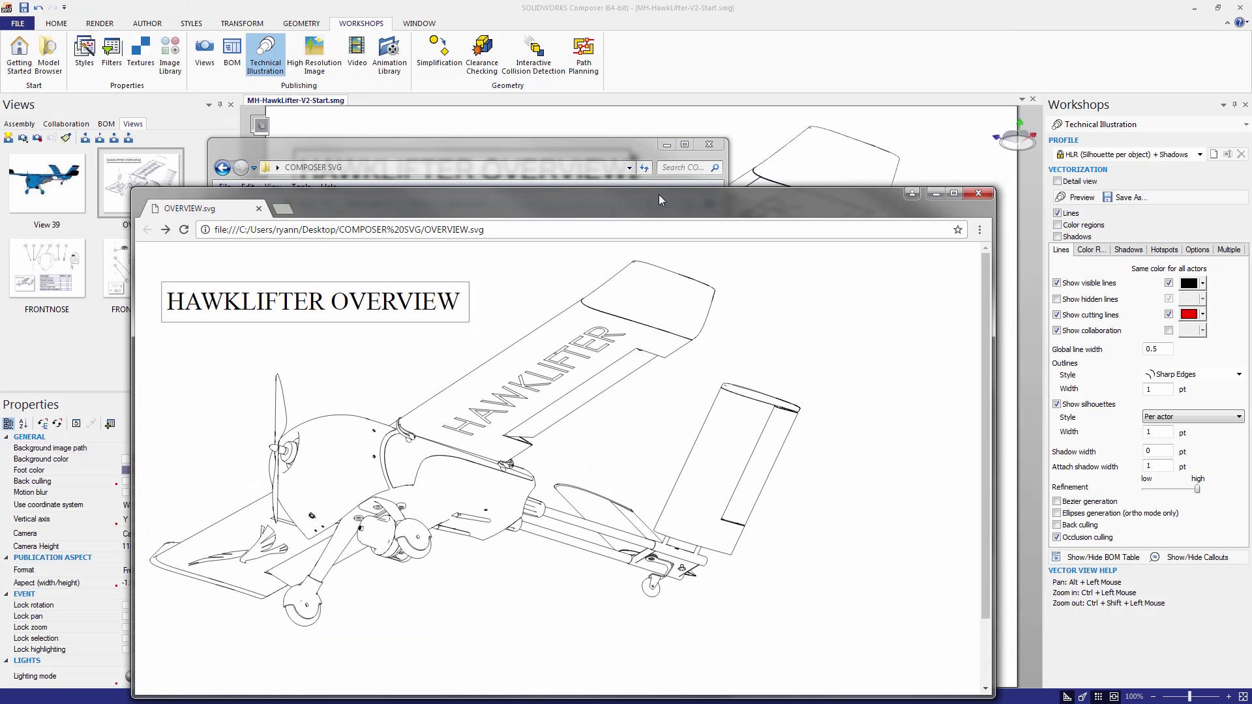
{"action": "left_click", "coordinate": [988, 199]}
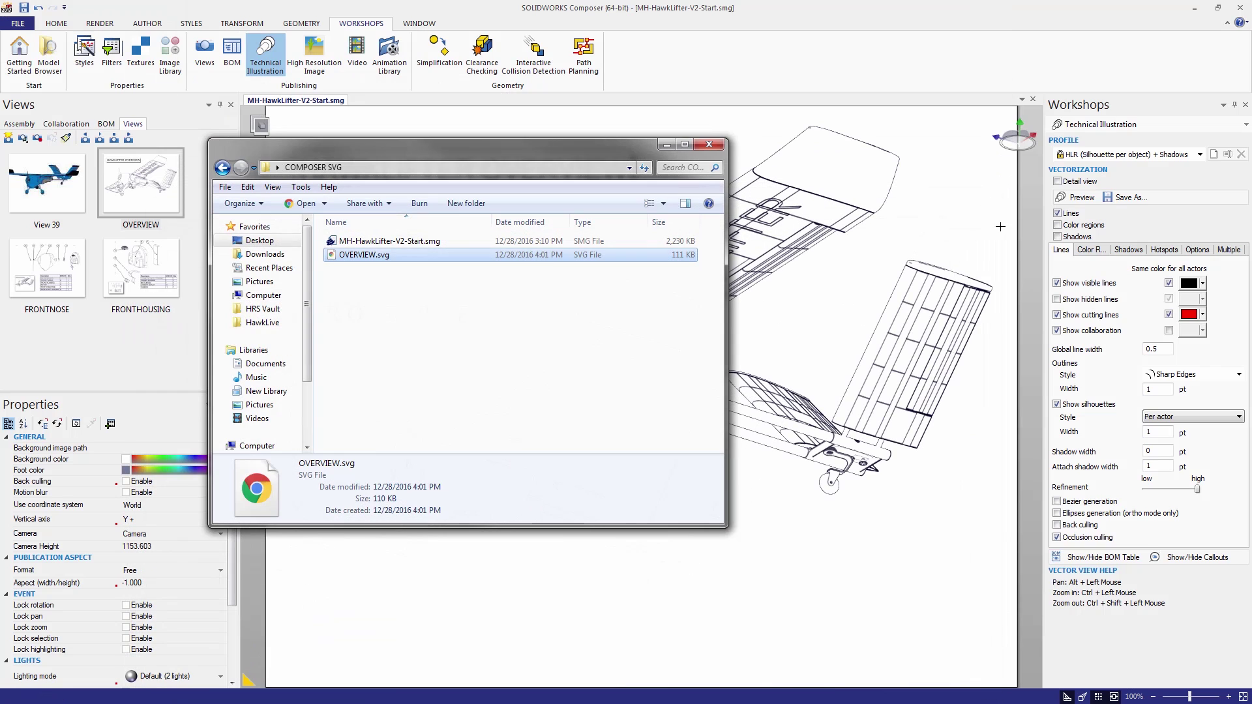
Set the outline style to Construction Edges, export over the existing OVERVIEW.svg and check the nose hotspot in the browser
{"action": "left_click", "coordinate": [1239, 375]}
{"action": "left_click", "coordinate": [1185, 398]}
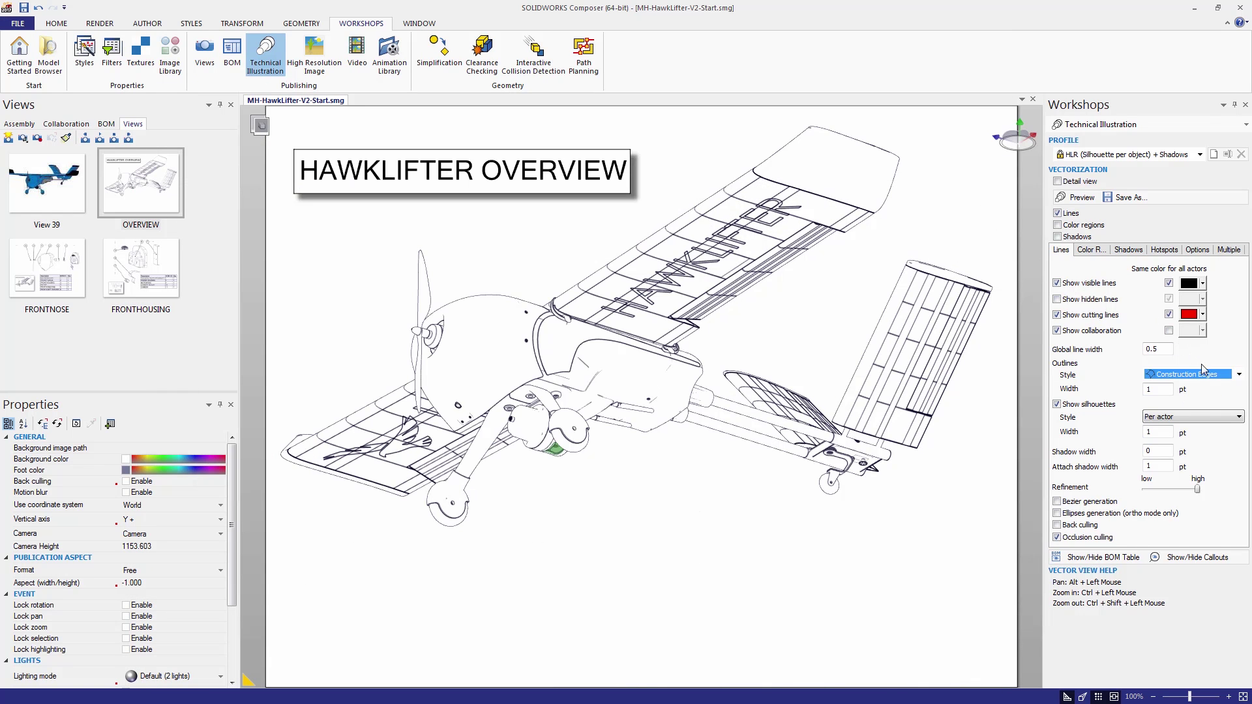
{"action": "left_click", "coordinate": [1126, 197]}
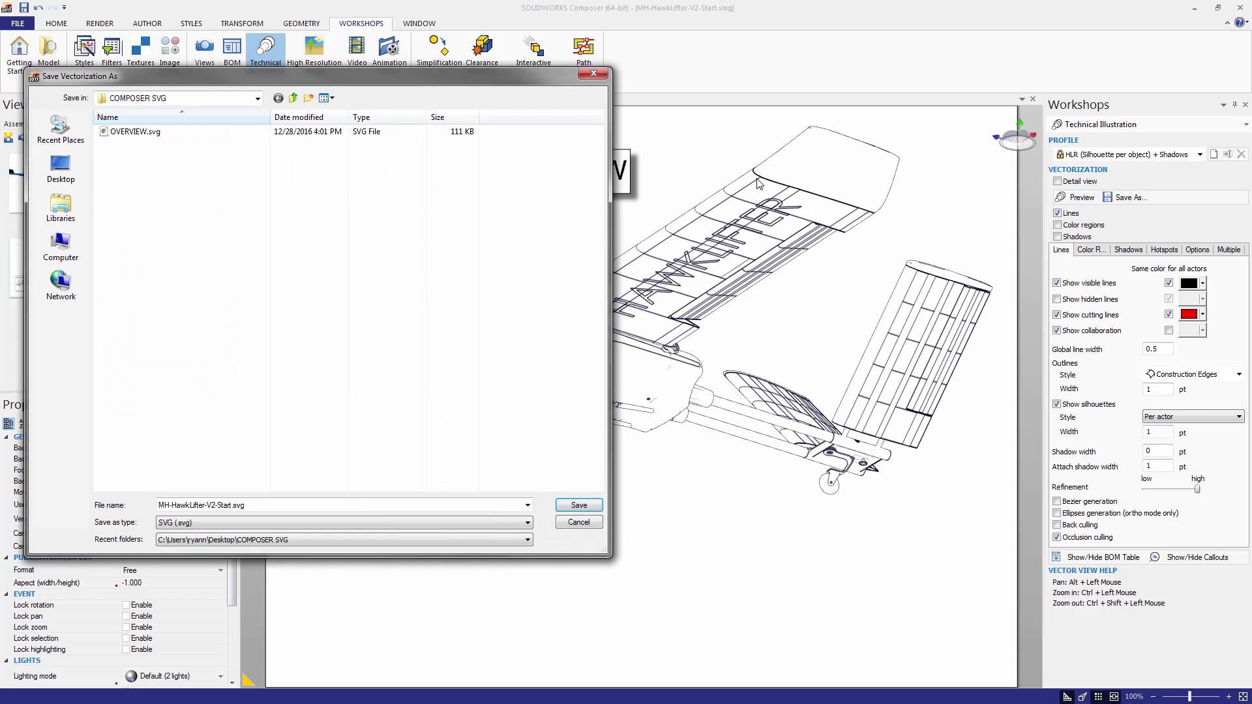
{"action": "left_click", "coordinate": [343, 131]}
{"action": "left_click", "coordinate": [580, 506]}
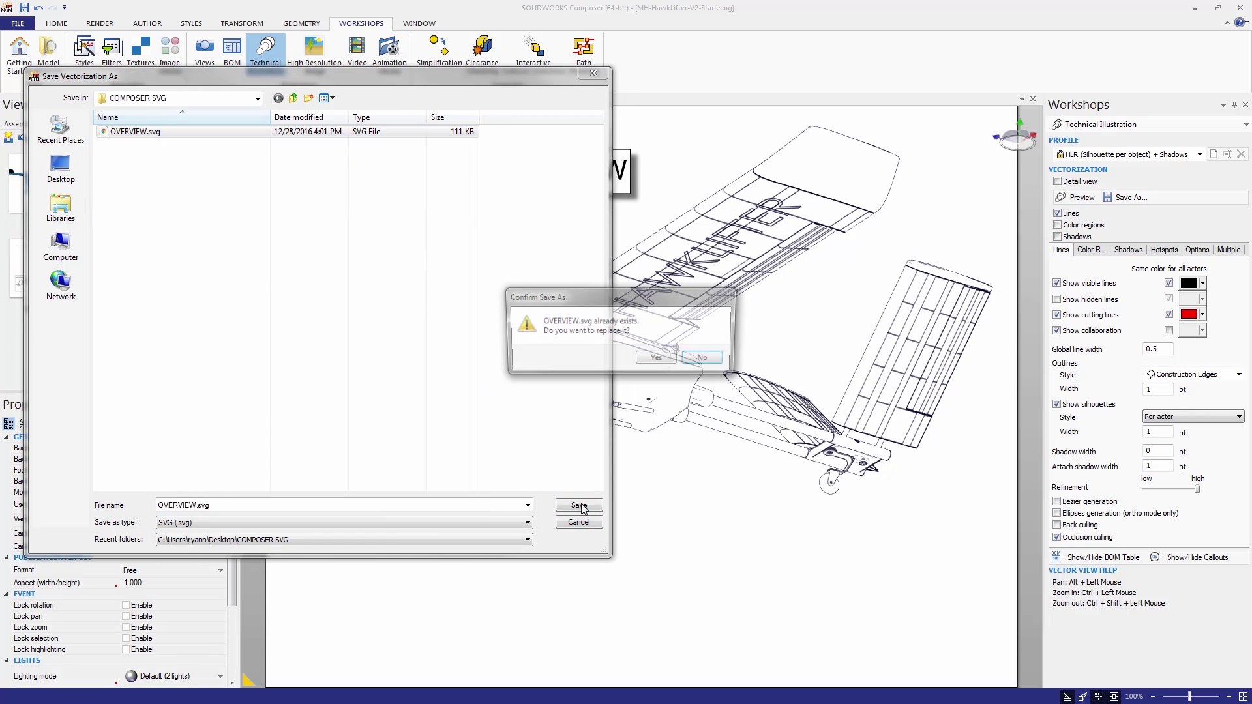
{"action": "left_click", "coordinate": [658, 359]}
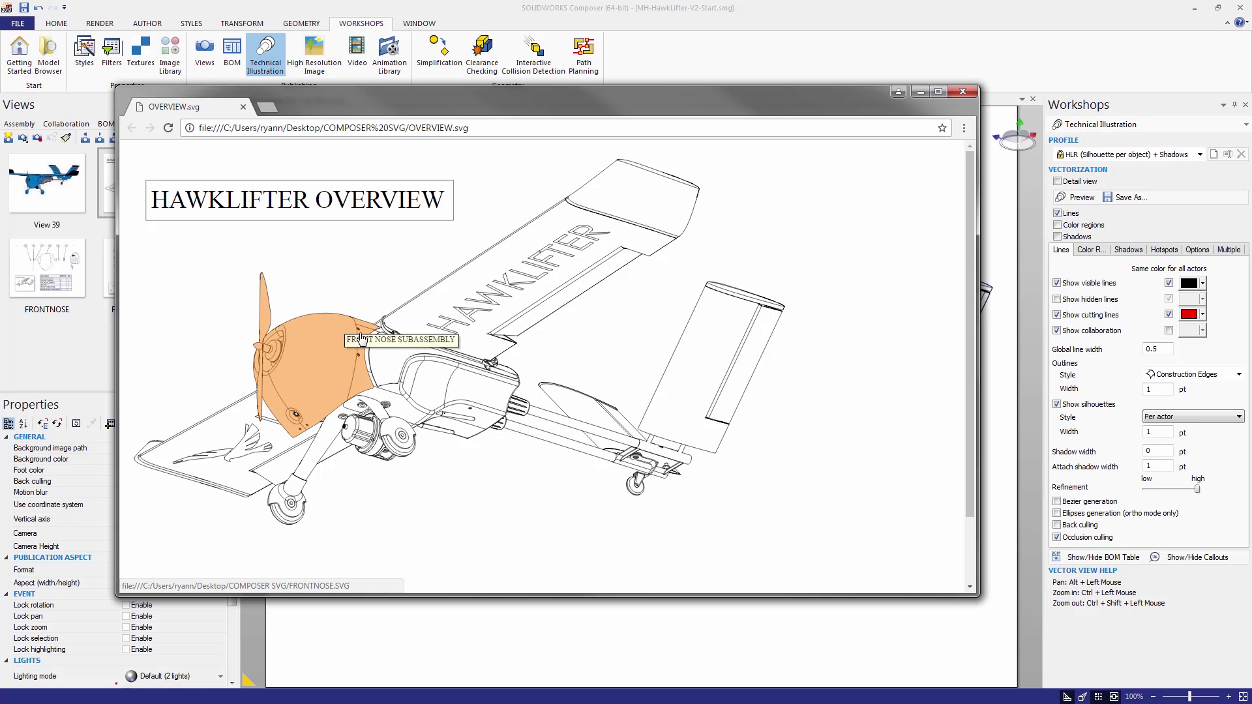
{"action": "left_click", "coordinate": [661, 15]}
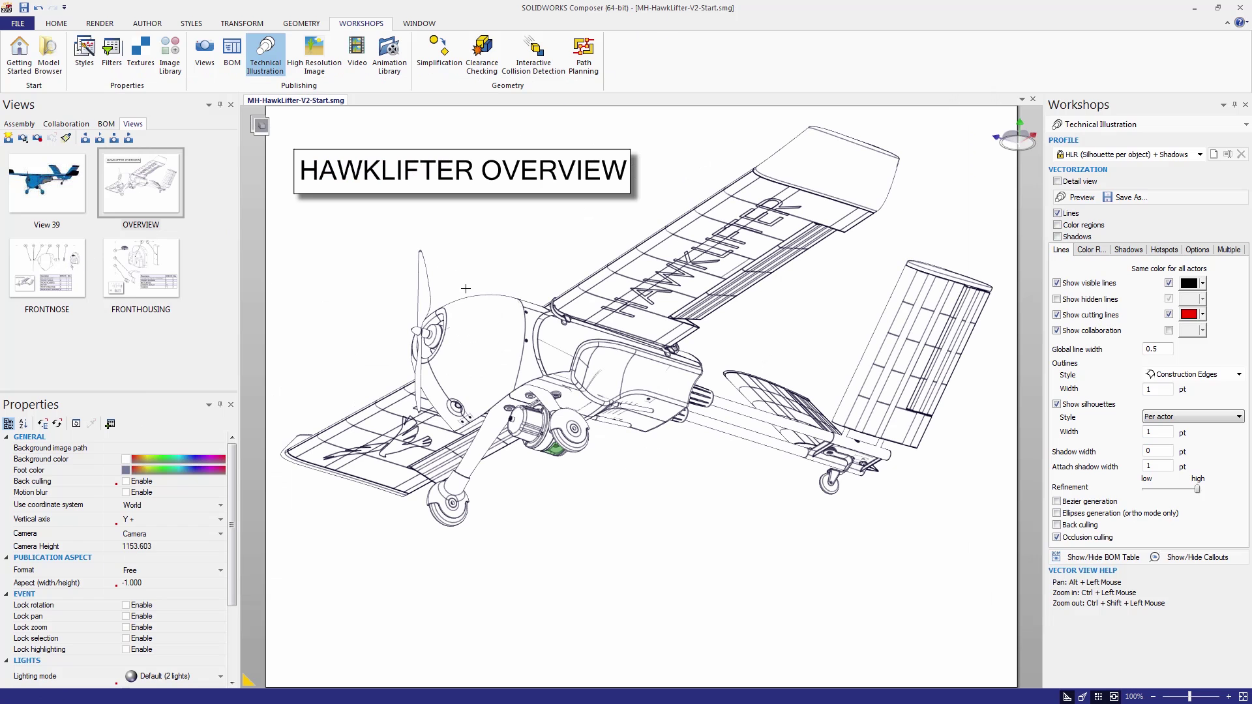
Switch to the FRONTNOSE view without saving view changes and export it as FRONTNOSE.svg in the COMPOSER SVG folder
{"action": "left_click", "coordinate": [68, 268]}
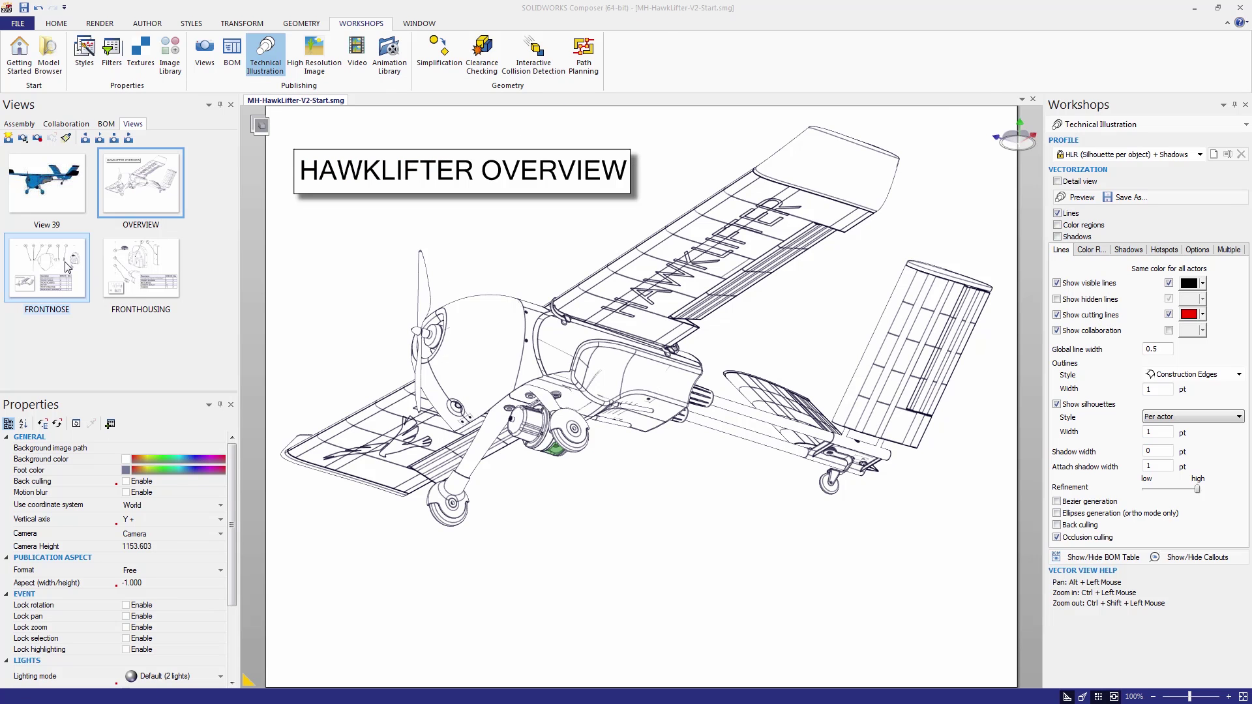
{"action": "left_click", "coordinate": [672, 390]}
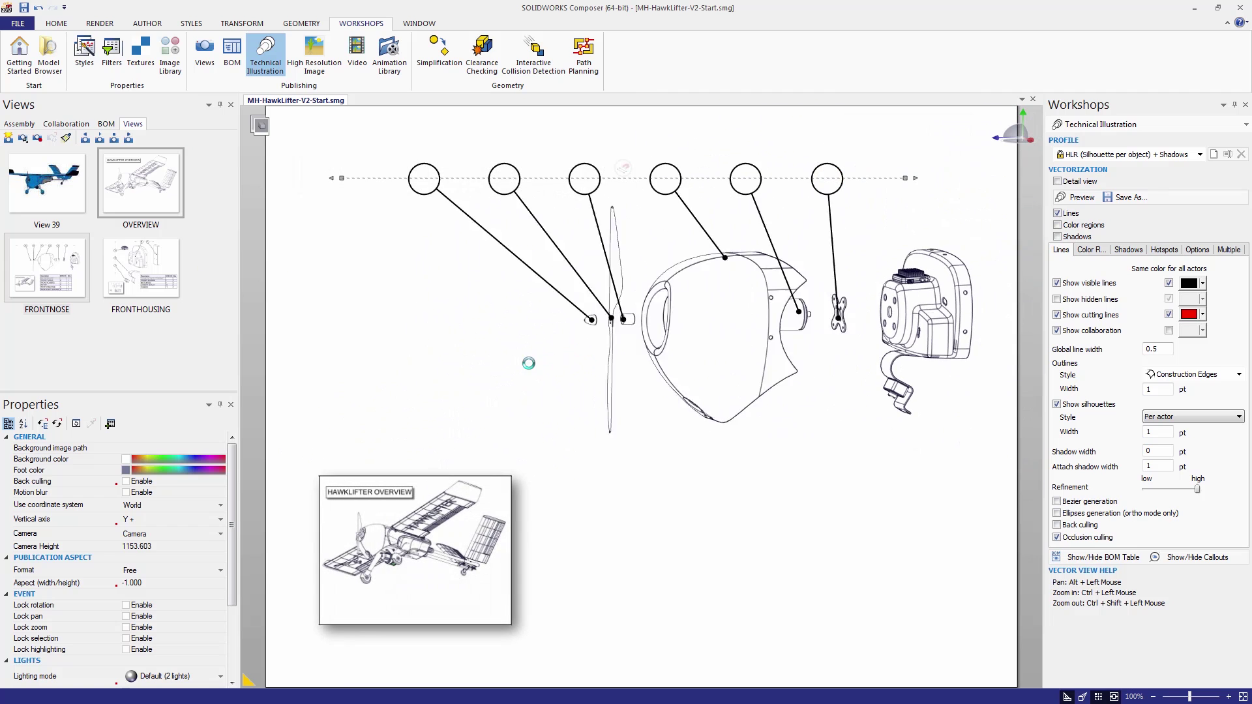
{"action": "left_click", "coordinate": [1128, 197]}
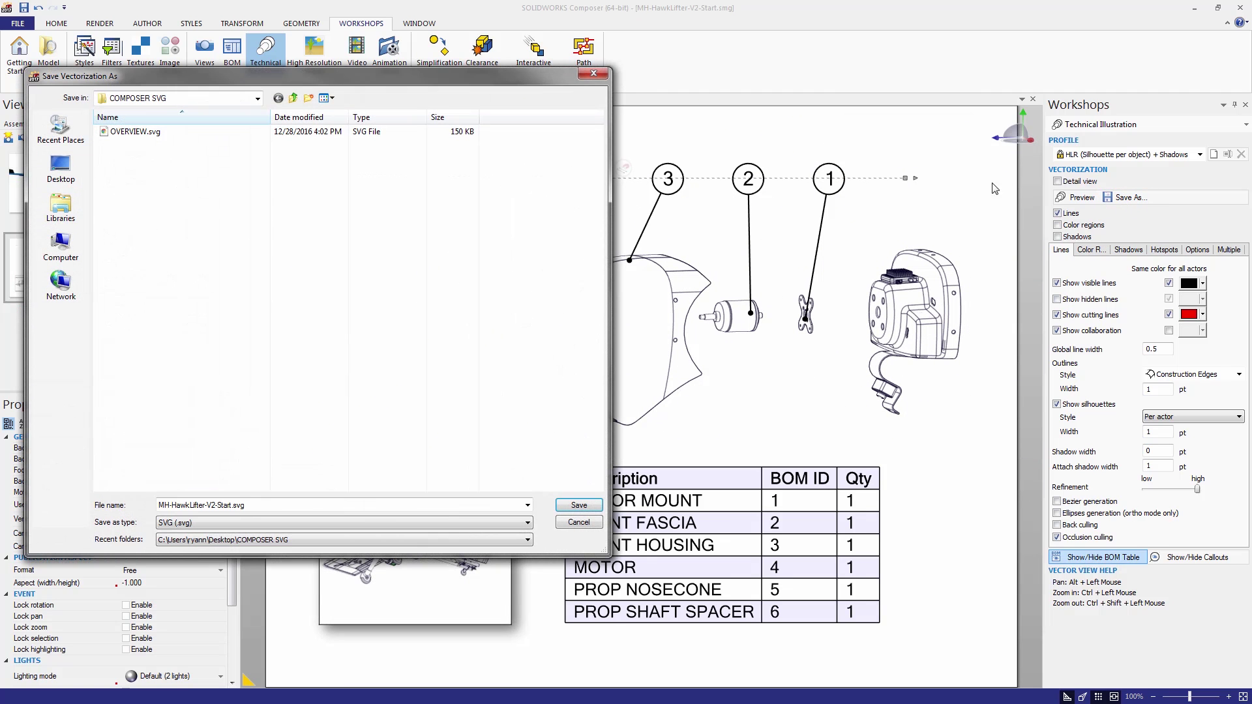
{"action": "triple_click", "coordinate": [328, 505]}
{"action": "type", "text": "fr"}
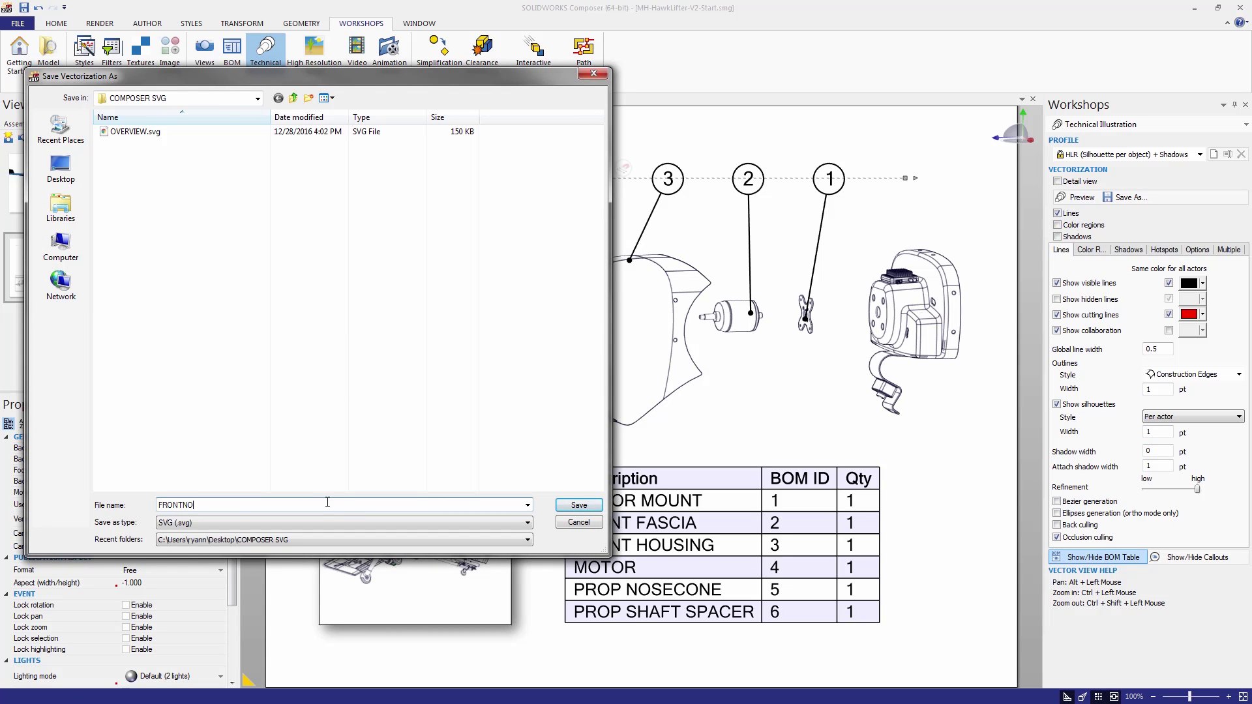
{"action": "key", "text": "Return"}
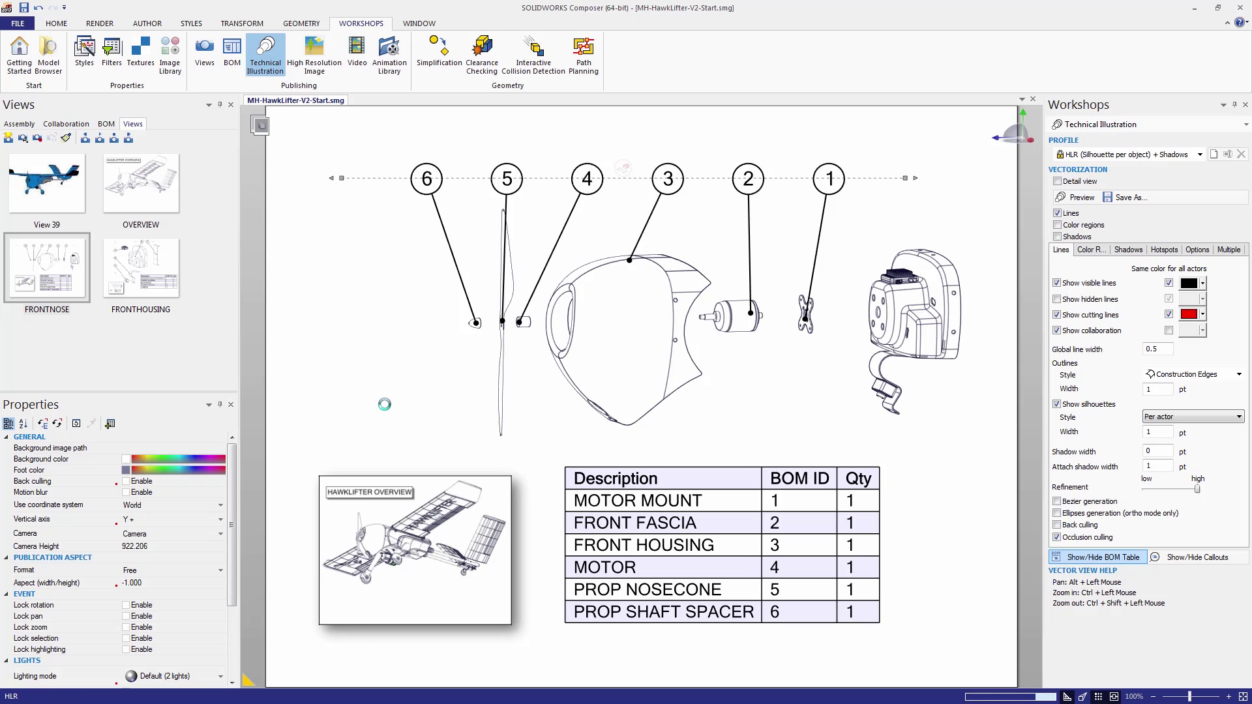
Switch to the FRONTHOUSING view without saving view changes and export it as FRONTHOUSING.svg in the COMPOSER SVG folder
{"action": "left_click", "coordinate": [159, 266]}
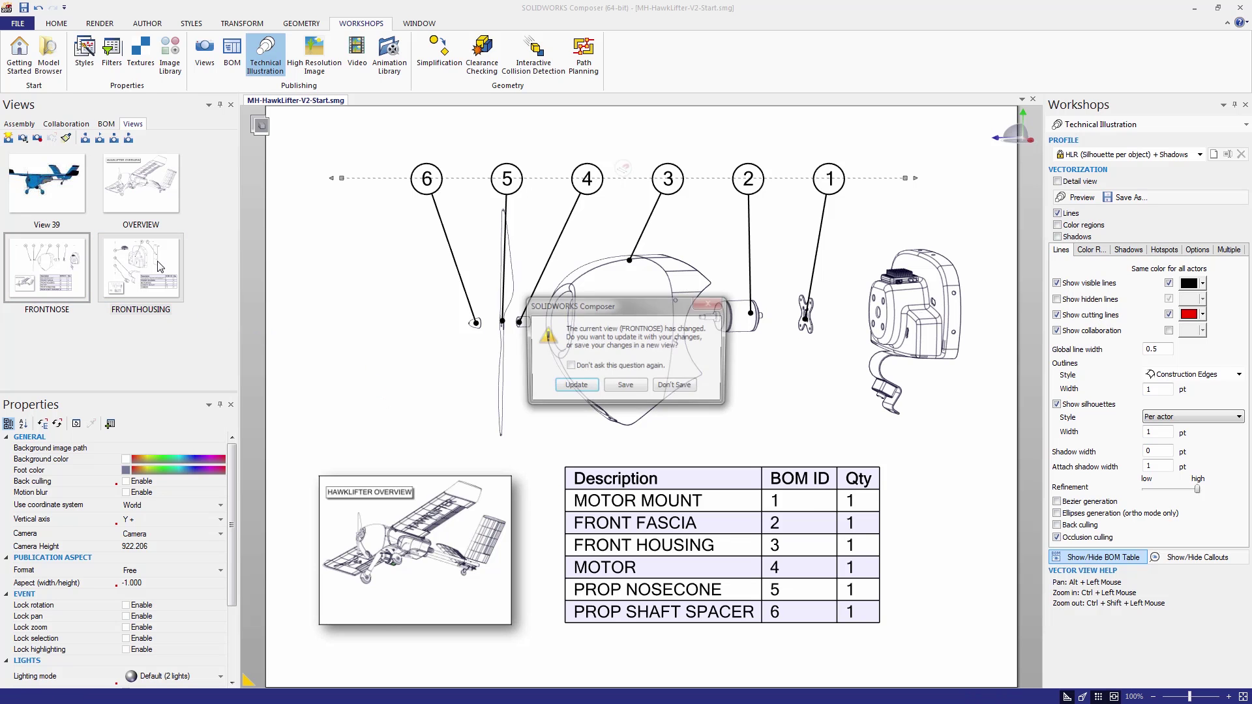
{"action": "left_click", "coordinate": [676, 387]}
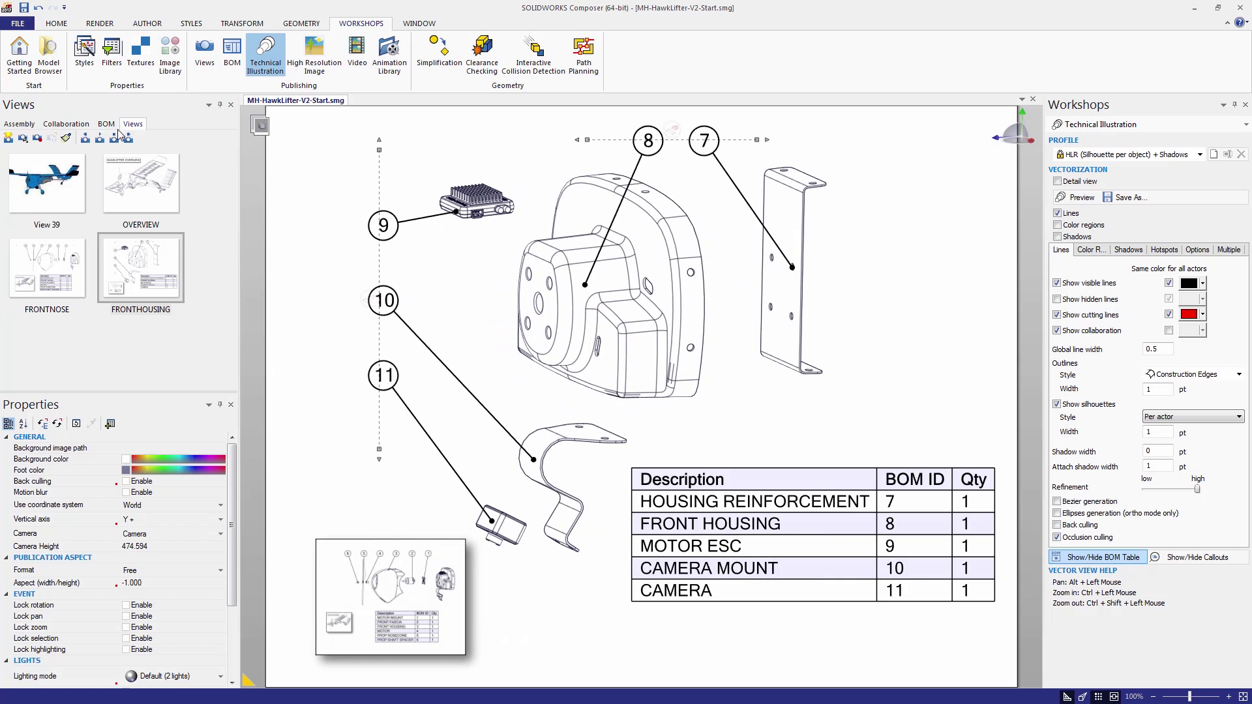
{"action": "left_click", "coordinate": [1124, 197]}
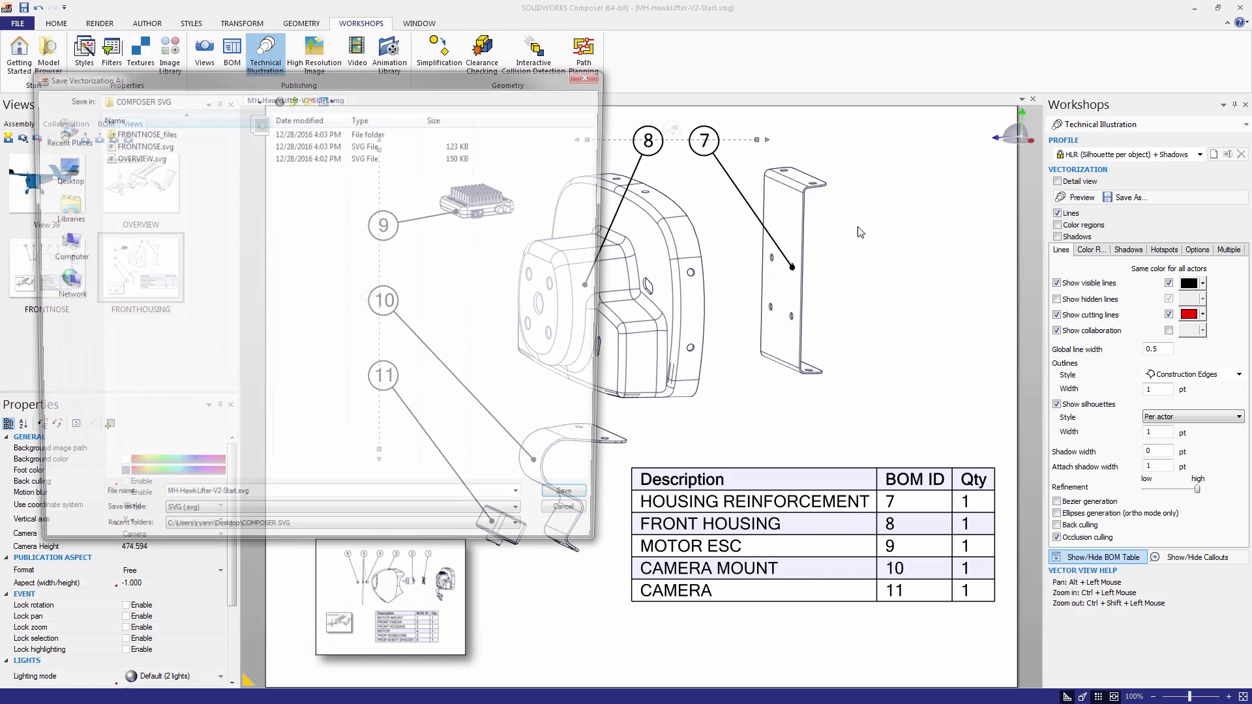
{"action": "double_click", "coordinate": [254, 506]}
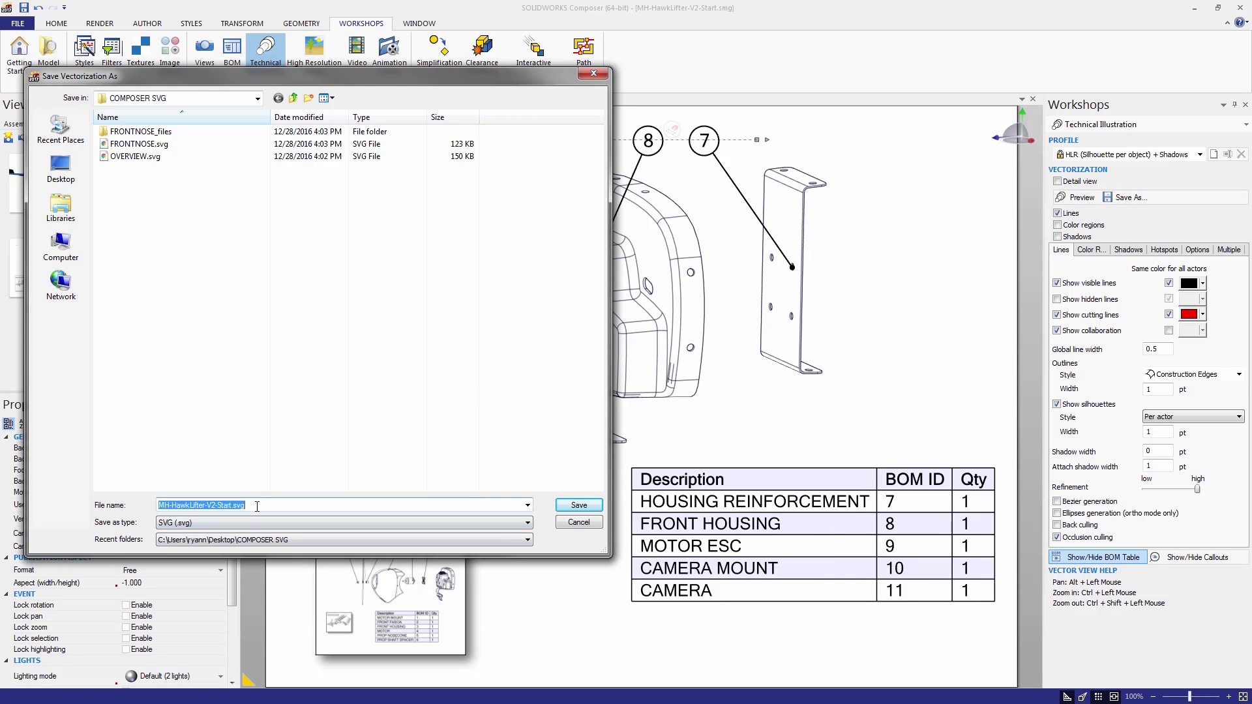
{"action": "type", "text": "FRONTHOUSING"}
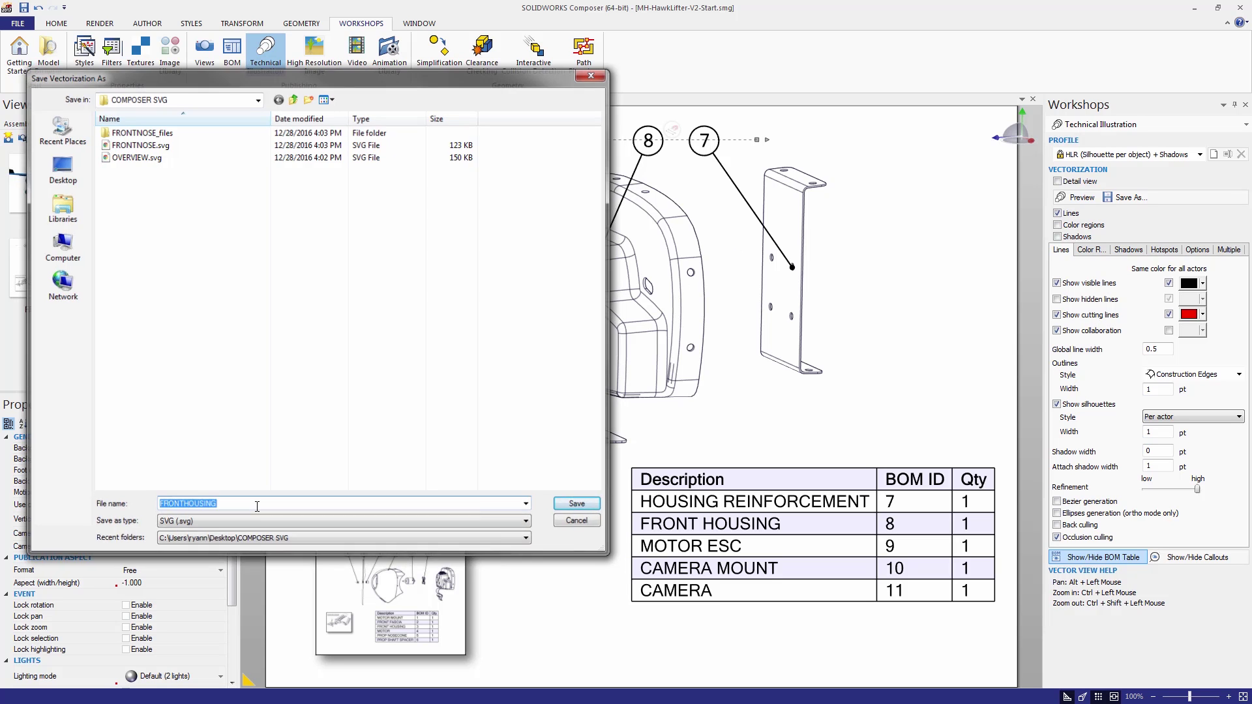
{"action": "key", "text": "Return"}
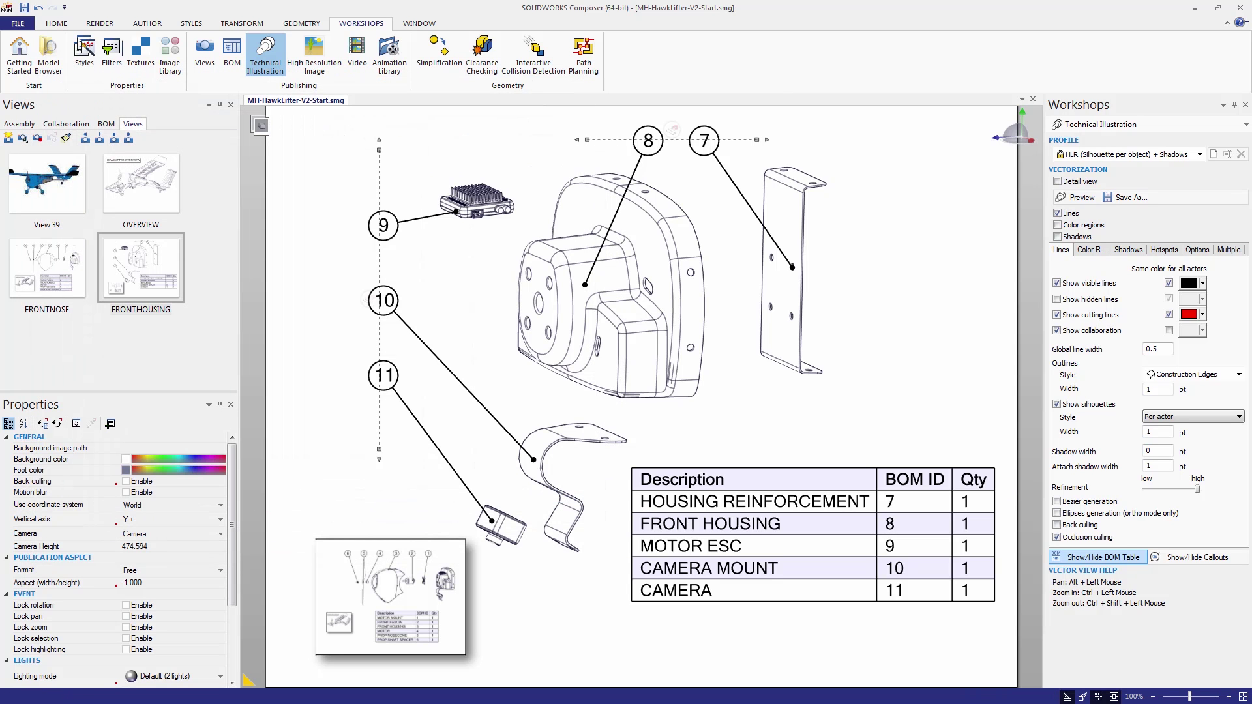
Switch to OVERVIEW.svg in the browser, enlarge the window, follow the nose hotspot to FRONTNOSE.svg and return through the overview image link
{"action": "key", "text": "alt+Tab"}
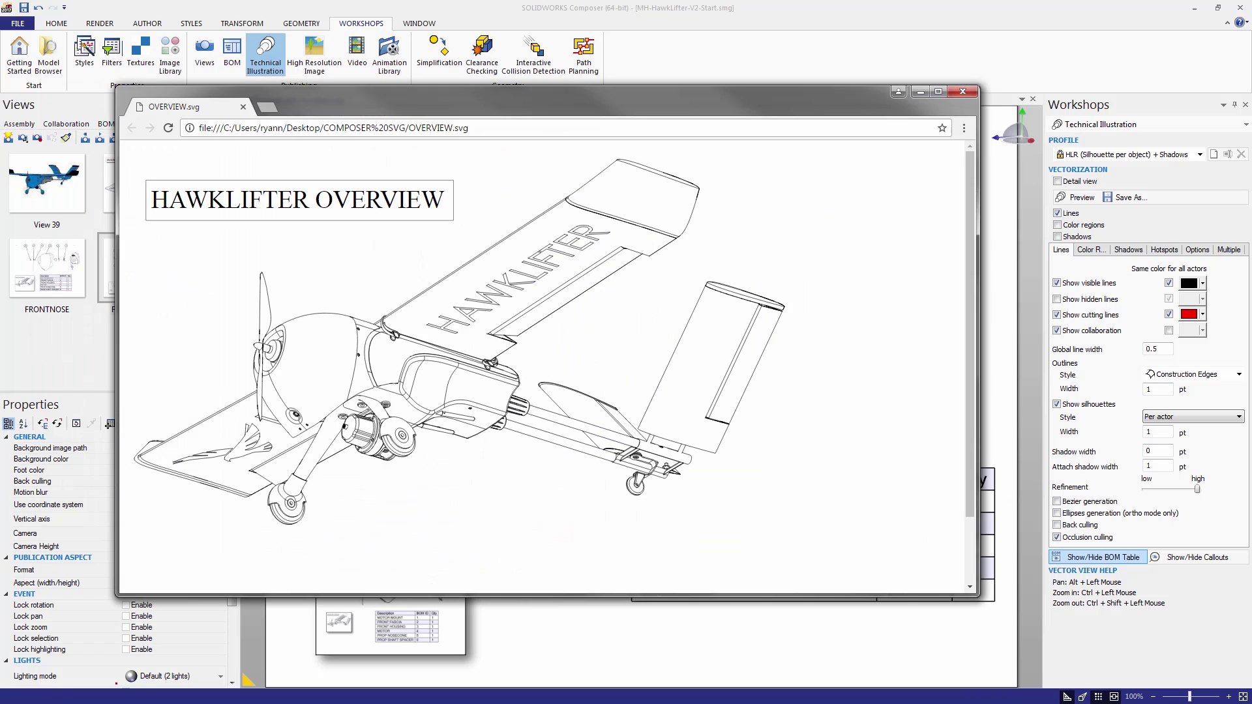
{"action": "left_click_drag", "start_coordinate": [714, 109], "coordinate": [710, 64]}
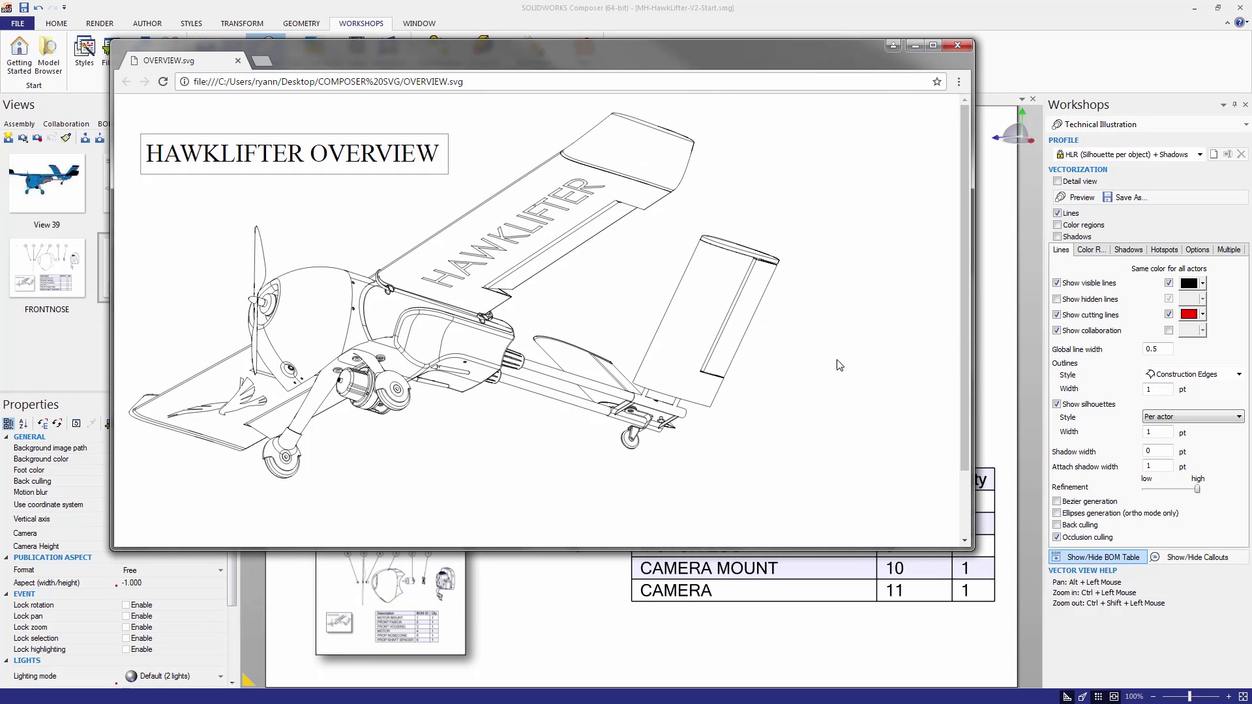
{"action": "left_click_drag", "start_coordinate": [848, 546], "coordinate": [848, 613]}
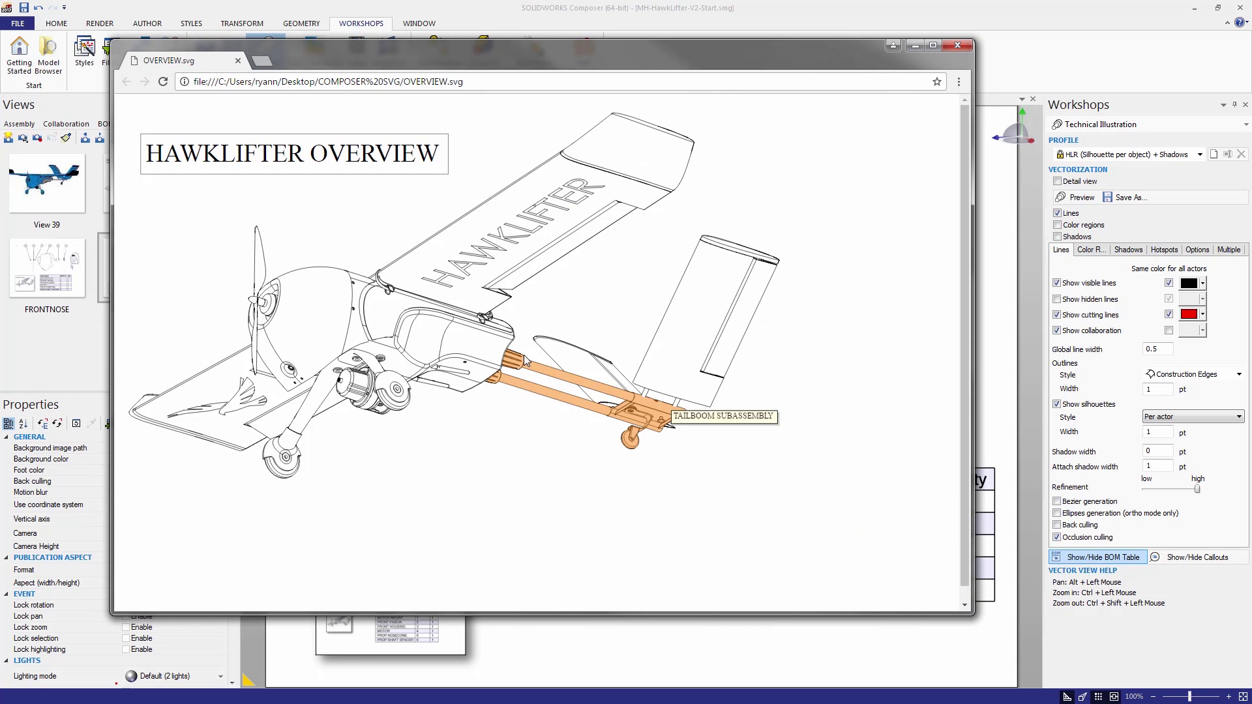
{"action": "left_click", "coordinate": [326, 319]}
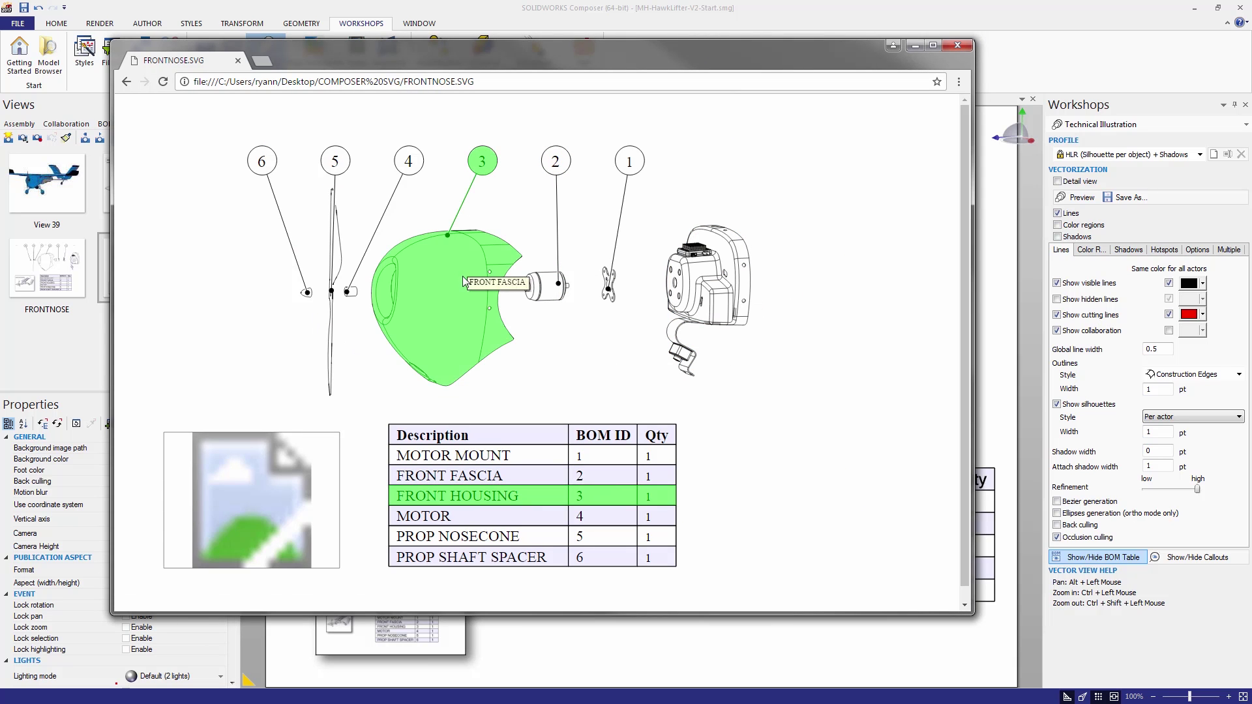
{"action": "left_click", "coordinate": [745, 296]}
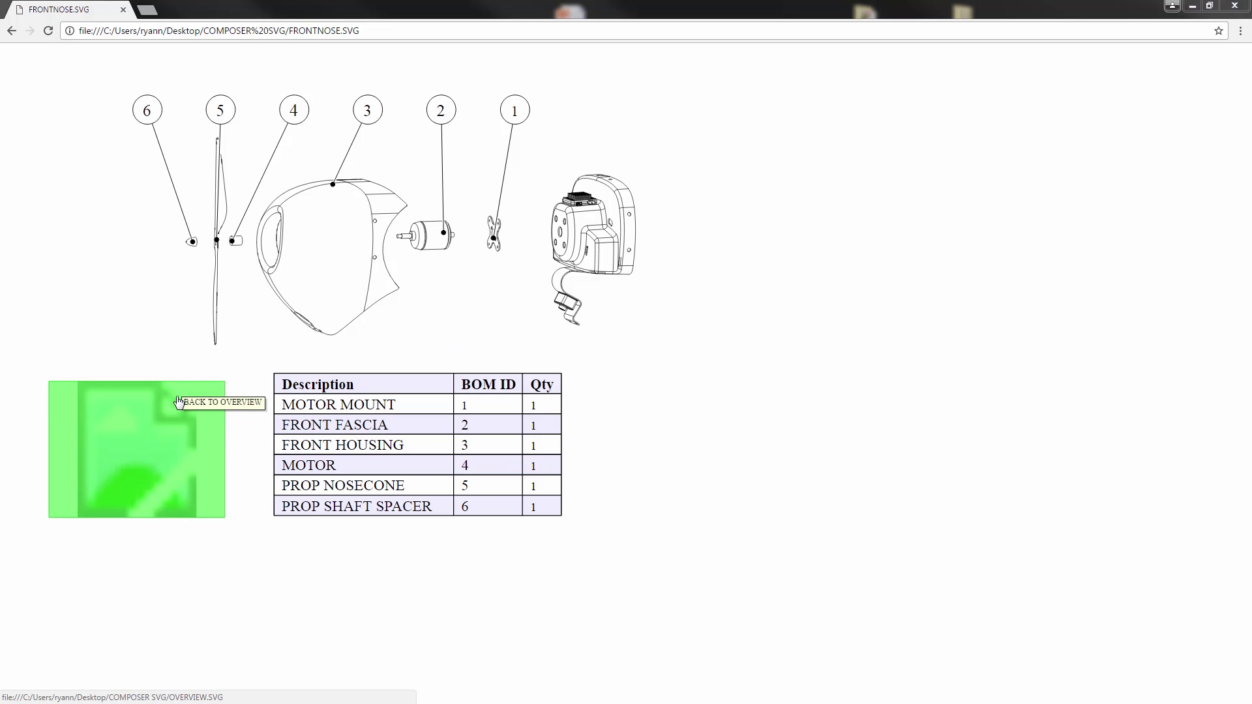
{"action": "left_click", "coordinate": [179, 401]}
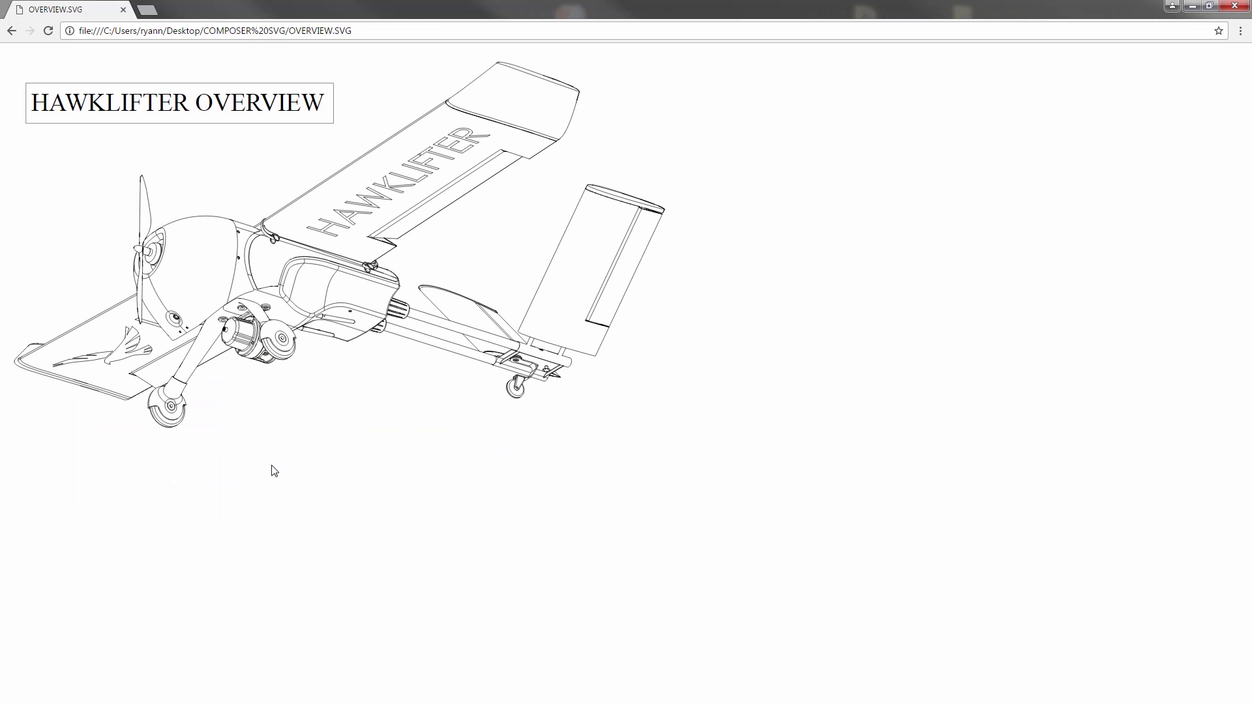
Test the links from the nose to the front housing subassembly, and back through the front nose to the overview
{"action": "left_click", "coordinate": [207, 248]}
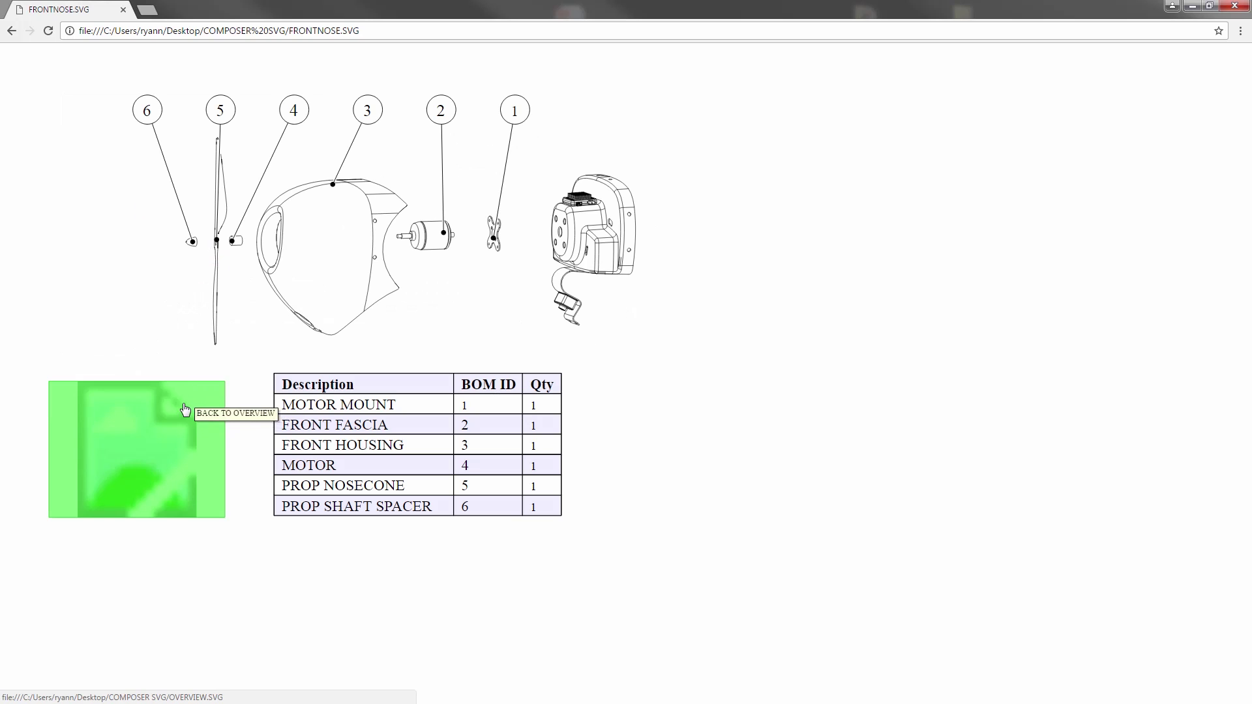
{"action": "left_click", "coordinate": [595, 260]}
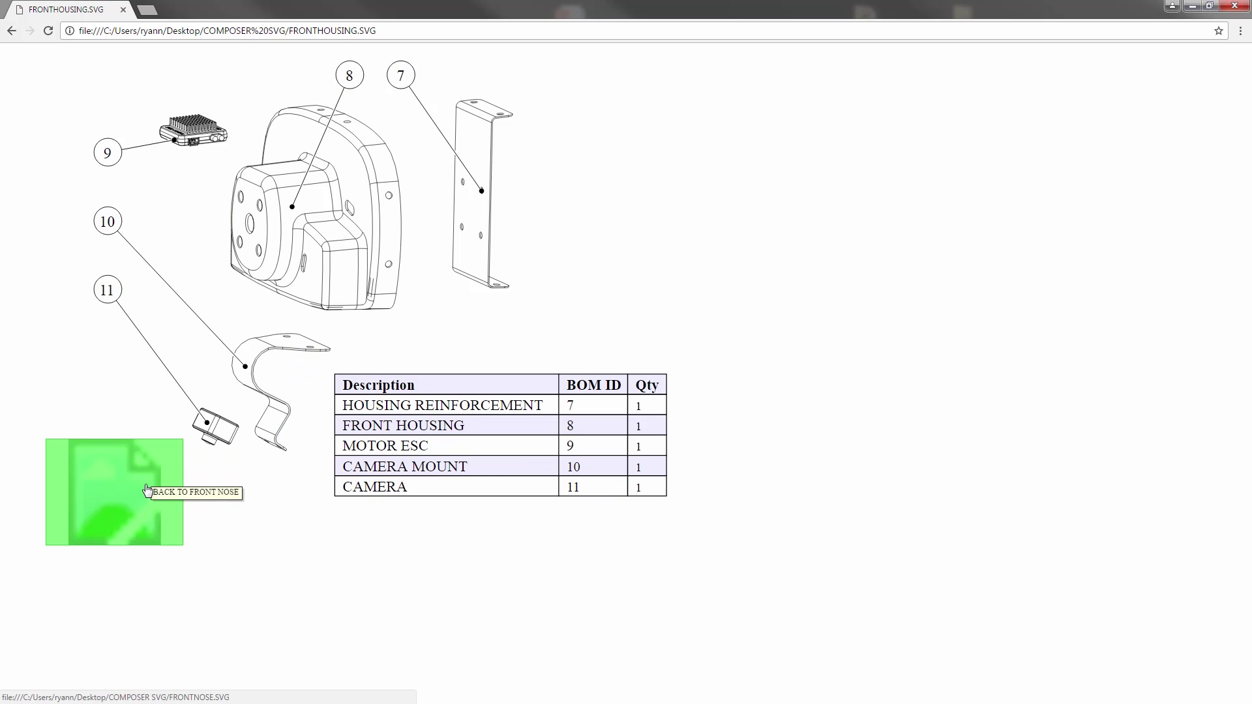
{"action": "left_click", "coordinate": [147, 490]}
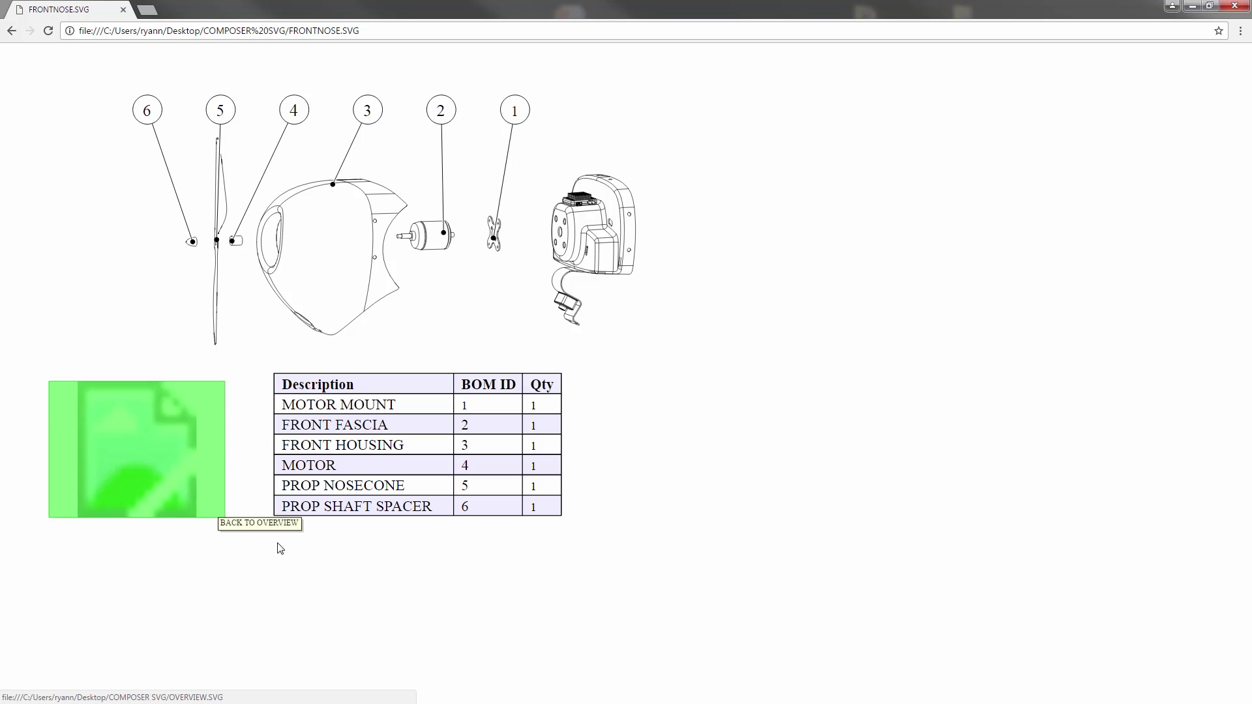
{"action": "left_click", "coordinate": [179, 416]}
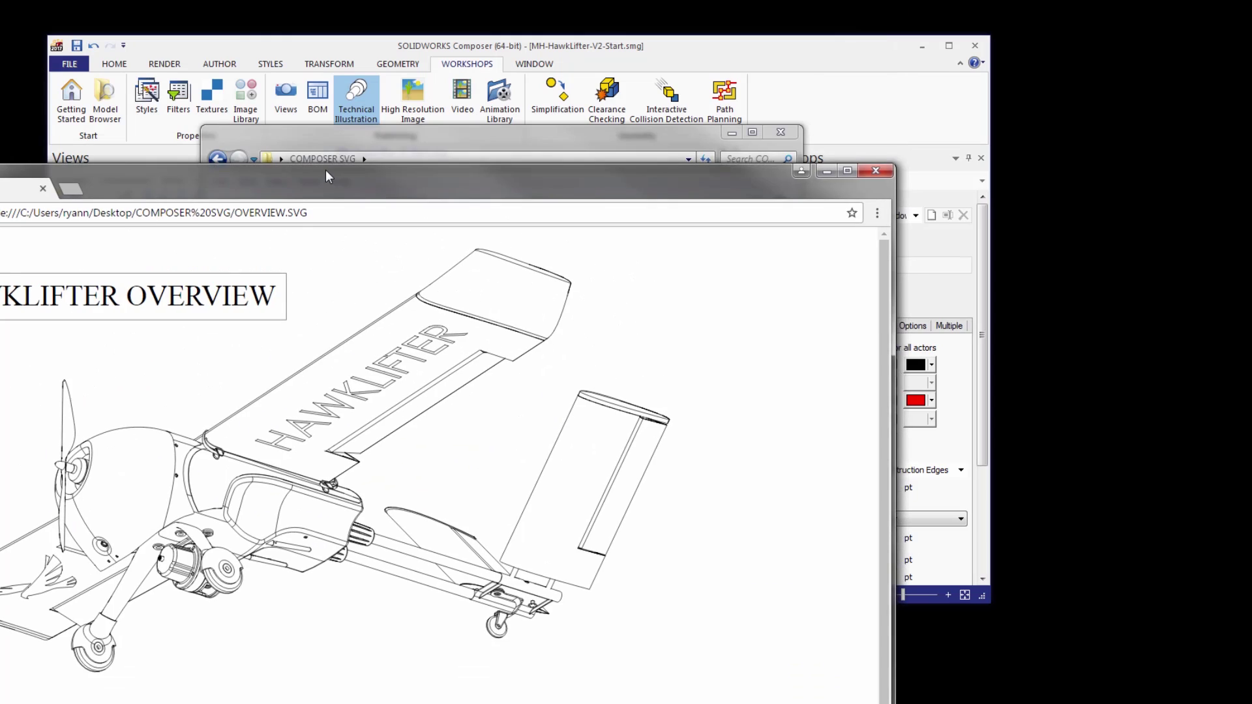
Move the browser aside and examine the exported files in the COMPOSER SVG folder, including the image inside FRONTNOSE_files
{"action": "left_click_drag", "start_coordinate": [326, 170], "coordinate": [428, 515]}
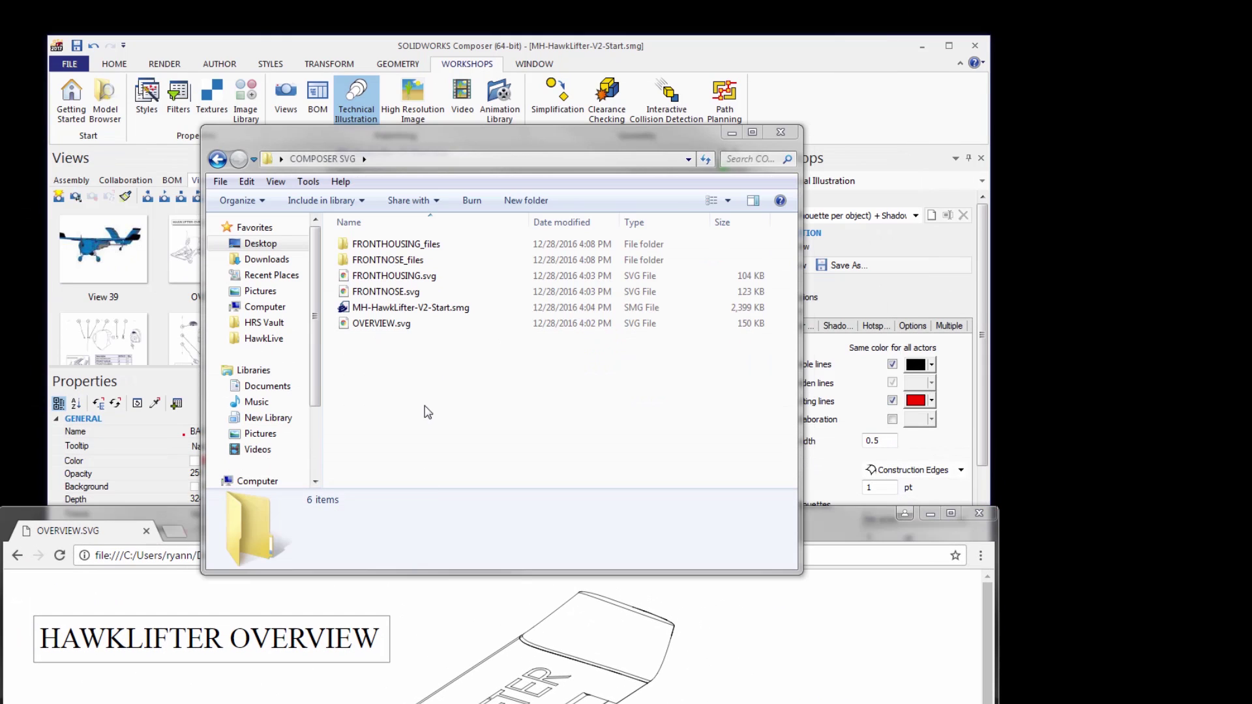
{"action": "left_click", "coordinate": [428, 412]}
{"action": "left_click", "coordinate": [405, 293]}
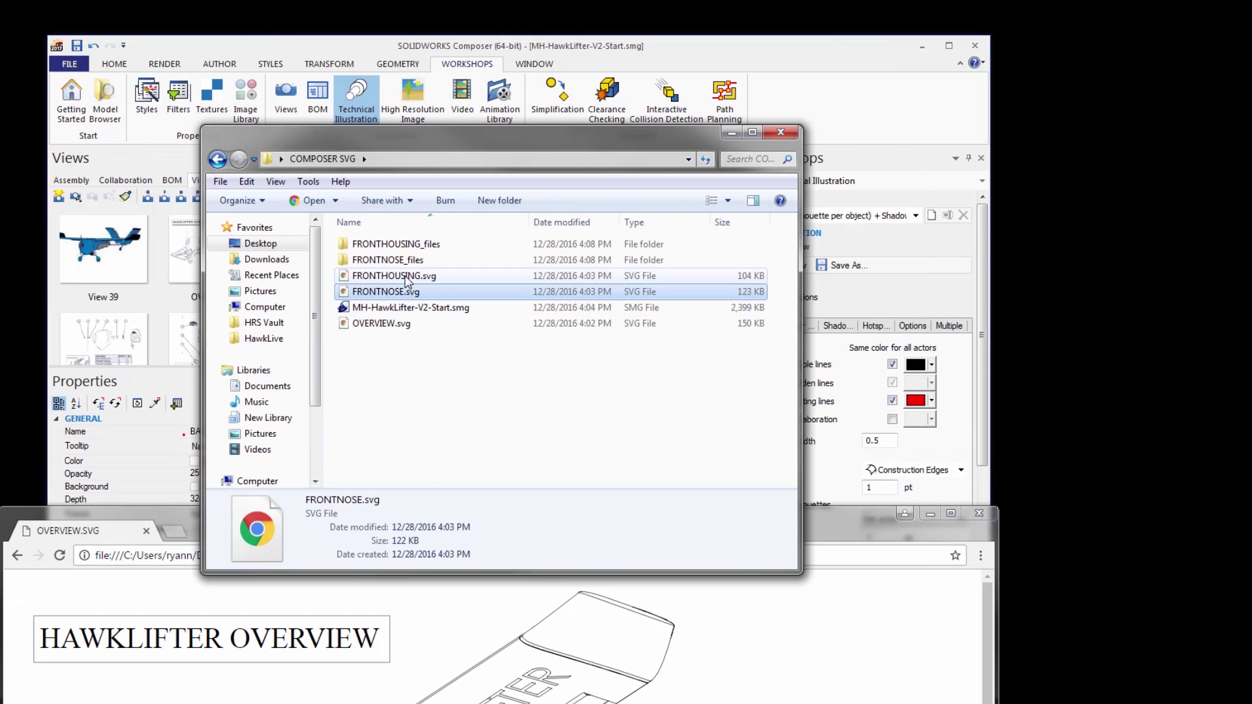
{"action": "left_click", "coordinate": [406, 280]}
{"action": "left_click", "coordinate": [405, 293]}
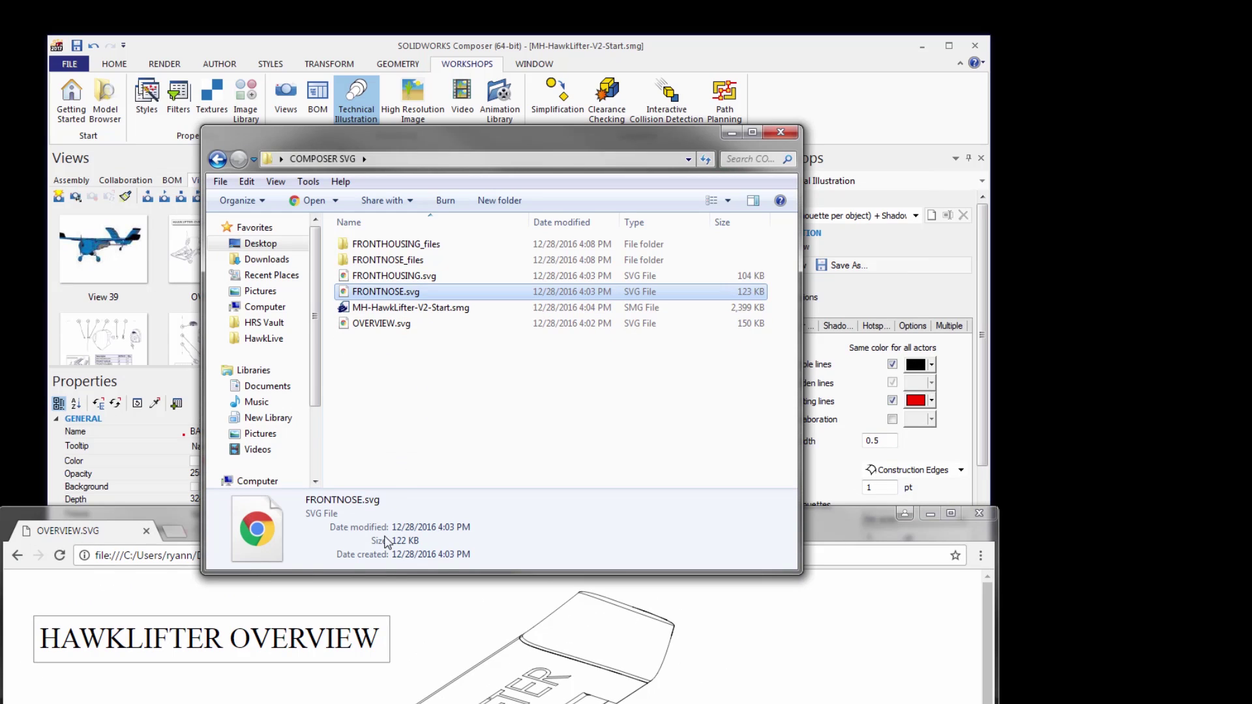
{"action": "left_click_drag", "start_coordinate": [833, 543], "coordinate": [841, 653]}
{"action": "left_click", "coordinate": [450, 355]}
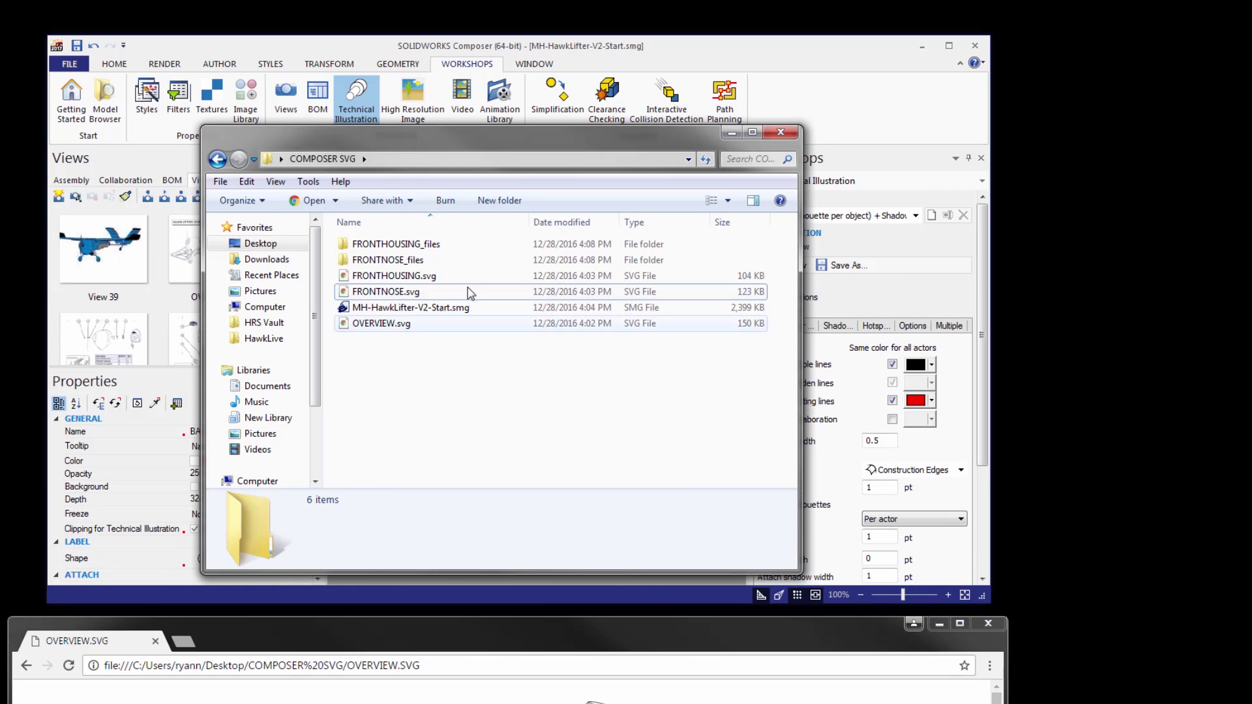
{"action": "double_click", "coordinate": [421, 261]}
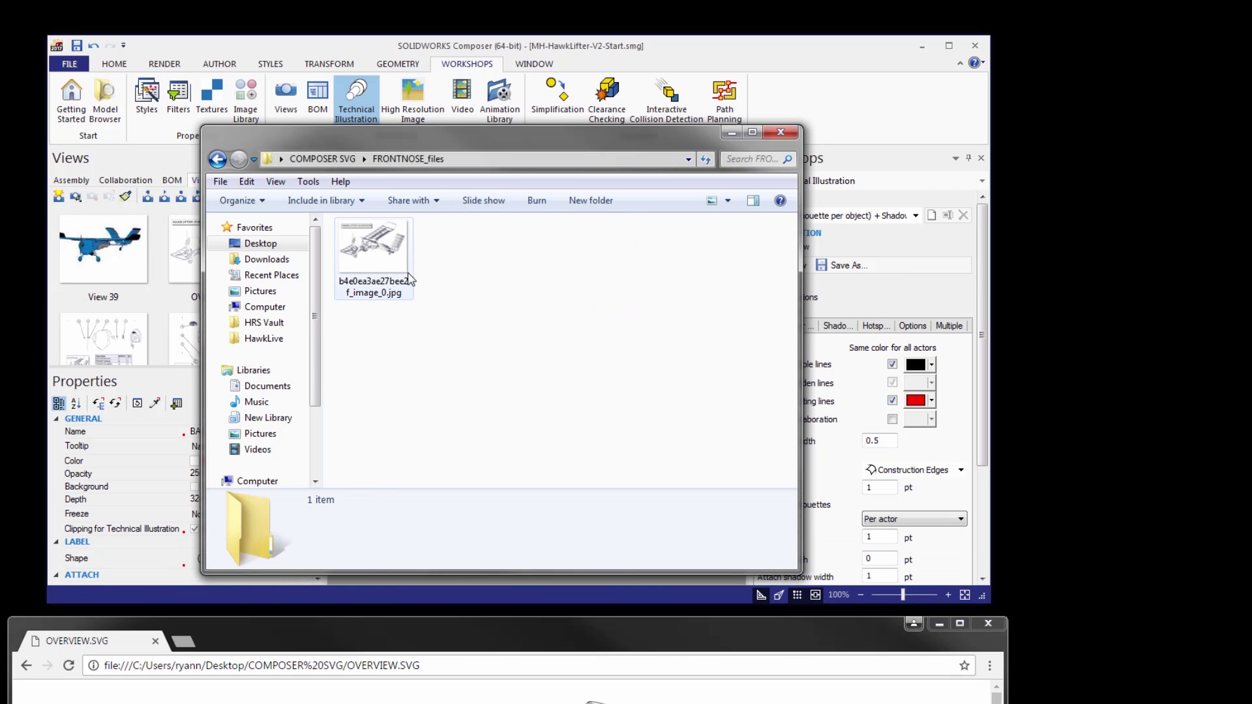
{"action": "left_click_drag", "start_coordinate": [402, 127], "coordinate": [348, 118]}
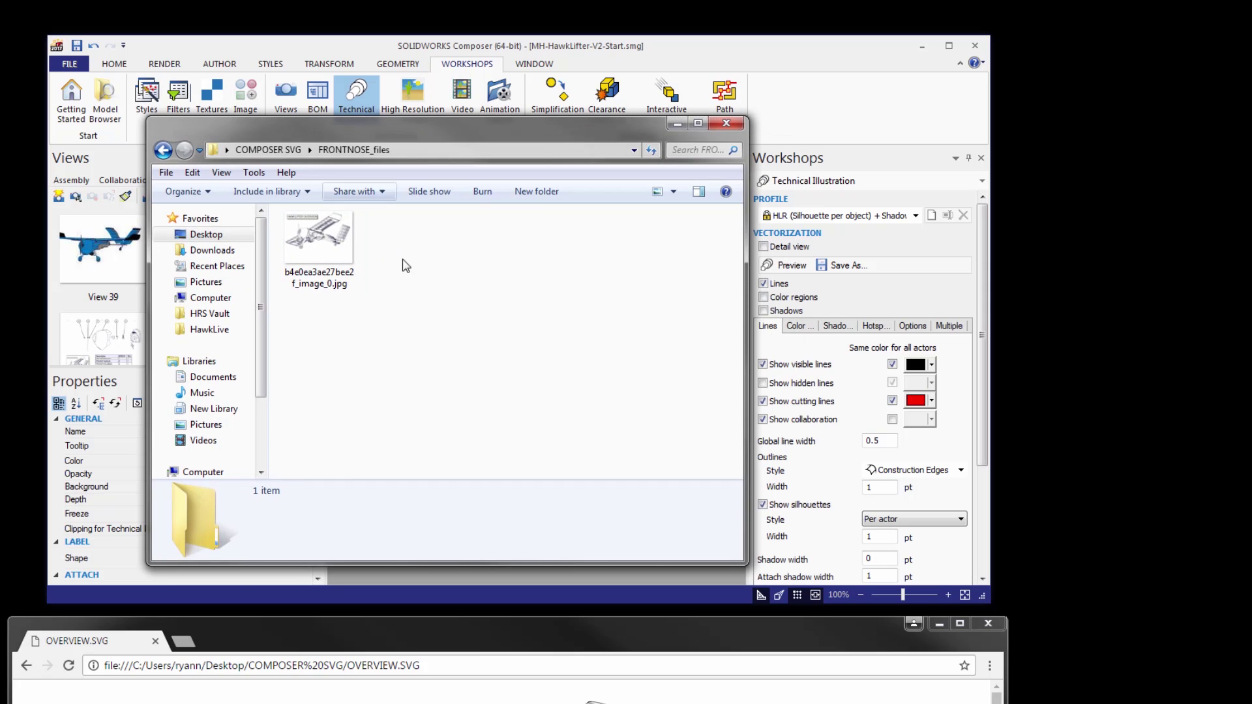
{"action": "key", "text": "alt+Left"}
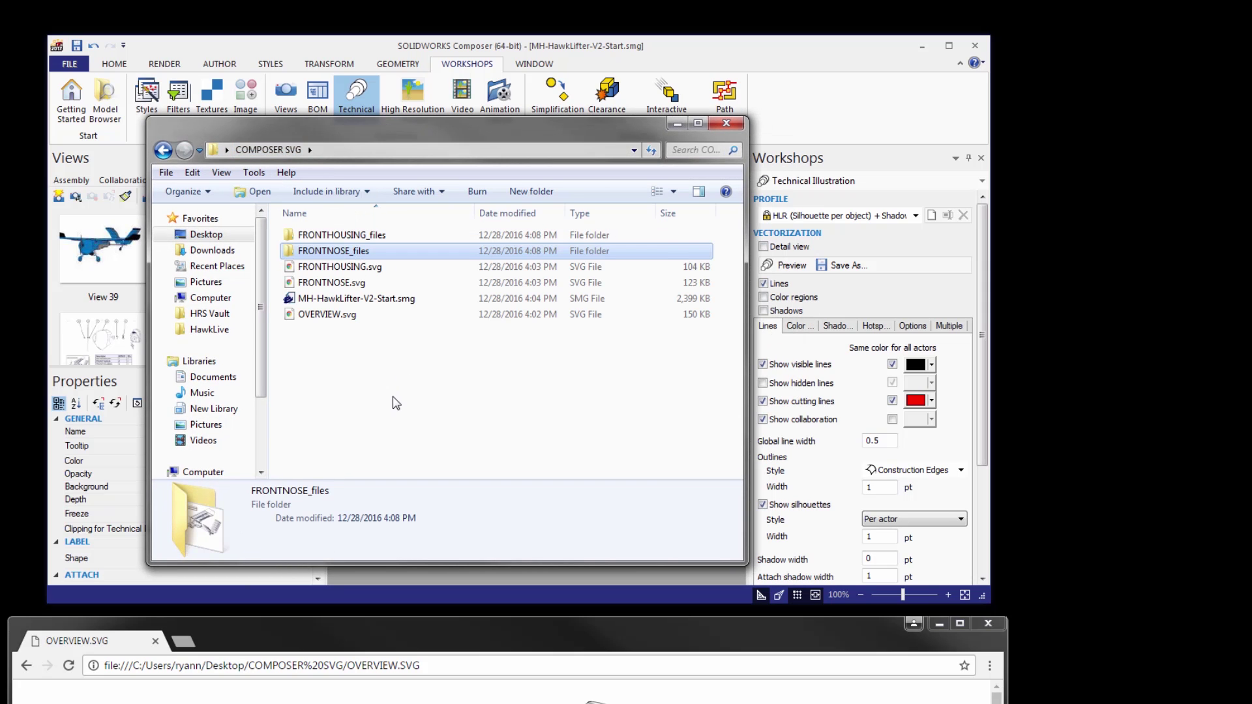
{"action": "left_click", "coordinate": [437, 406]}
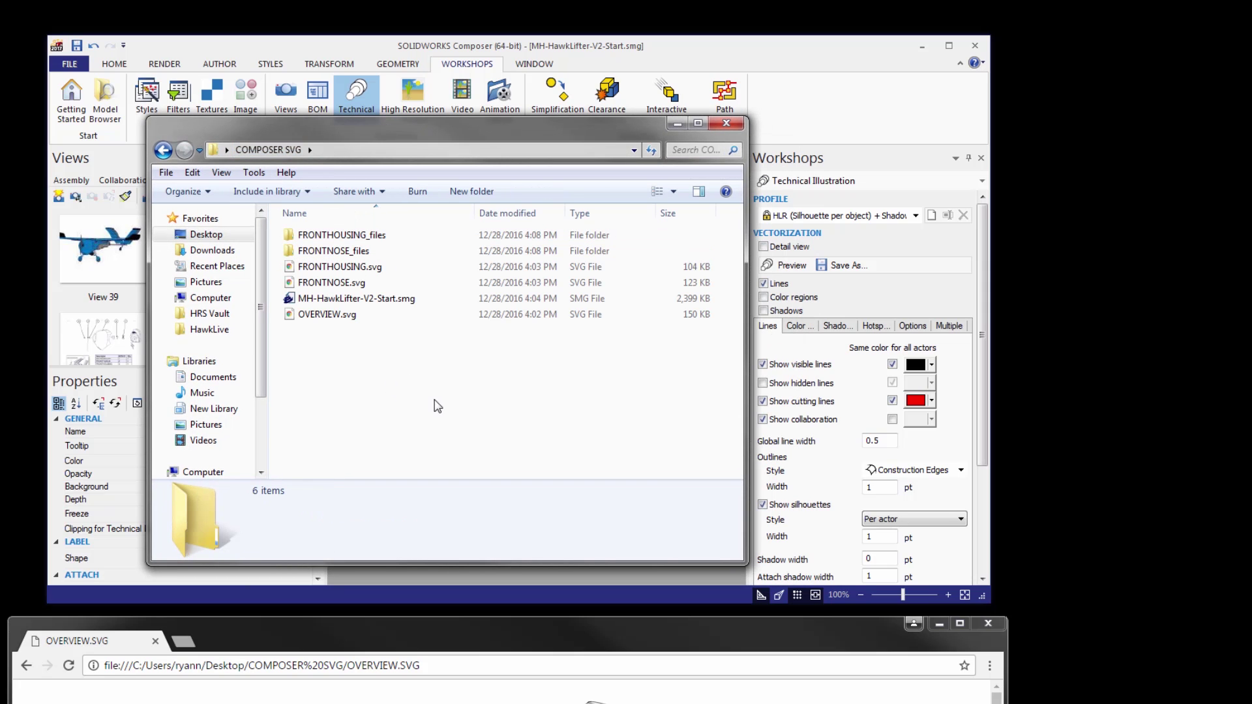
Create a new folder named ImagesFolder in the COMPOSER SVG folder
{"action": "right_click", "coordinate": [338, 353]}
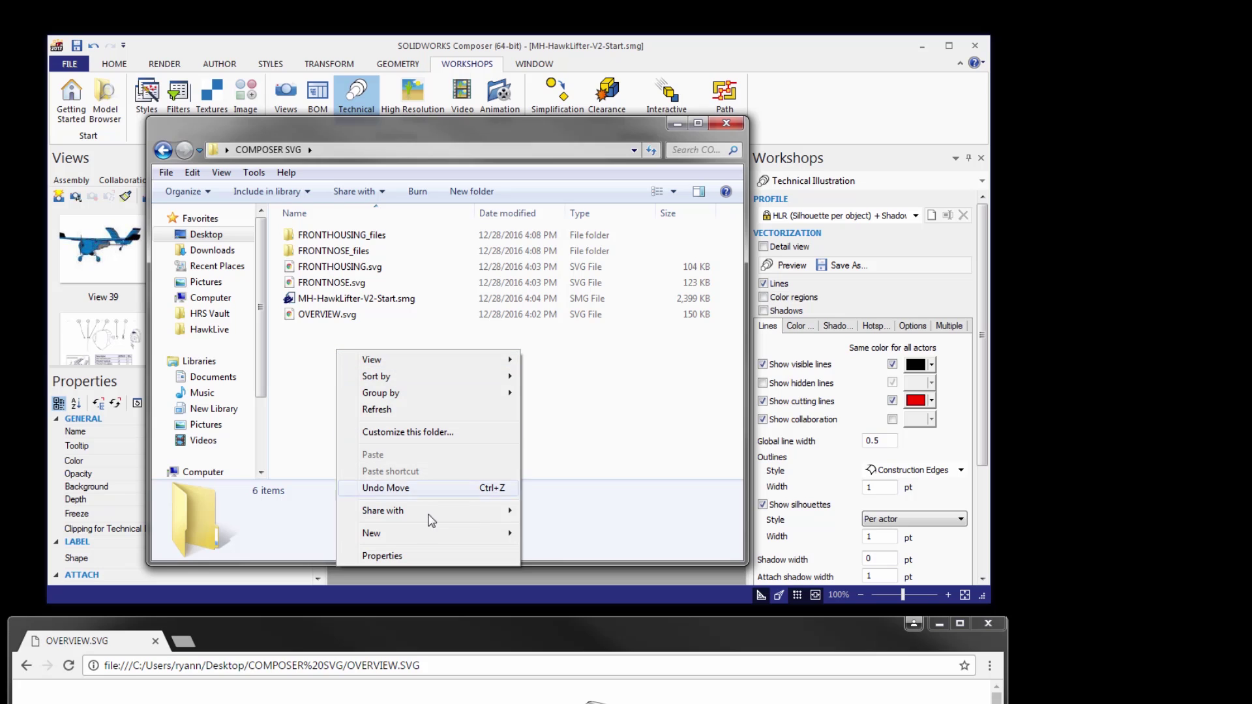
{"action": "mouse_move", "coordinate": [432, 531]}
{"action": "left_click", "coordinate": [584, 313]}
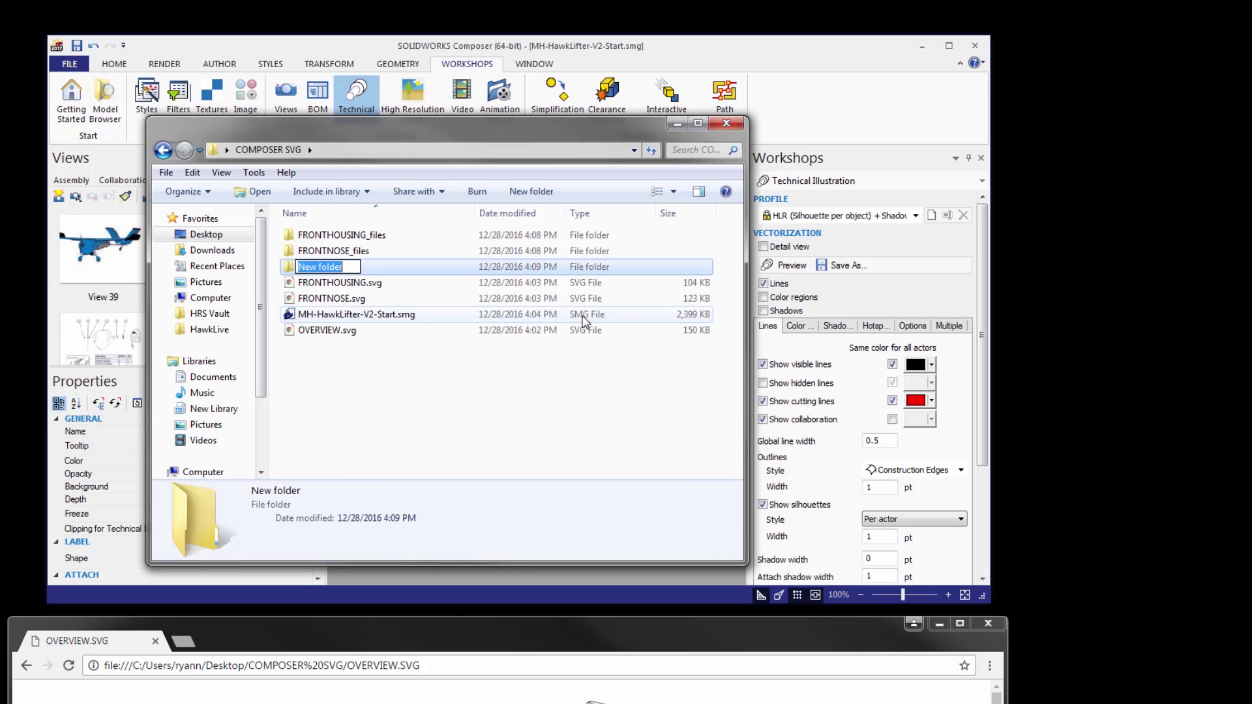
{"action": "type", "text": "Ima"}
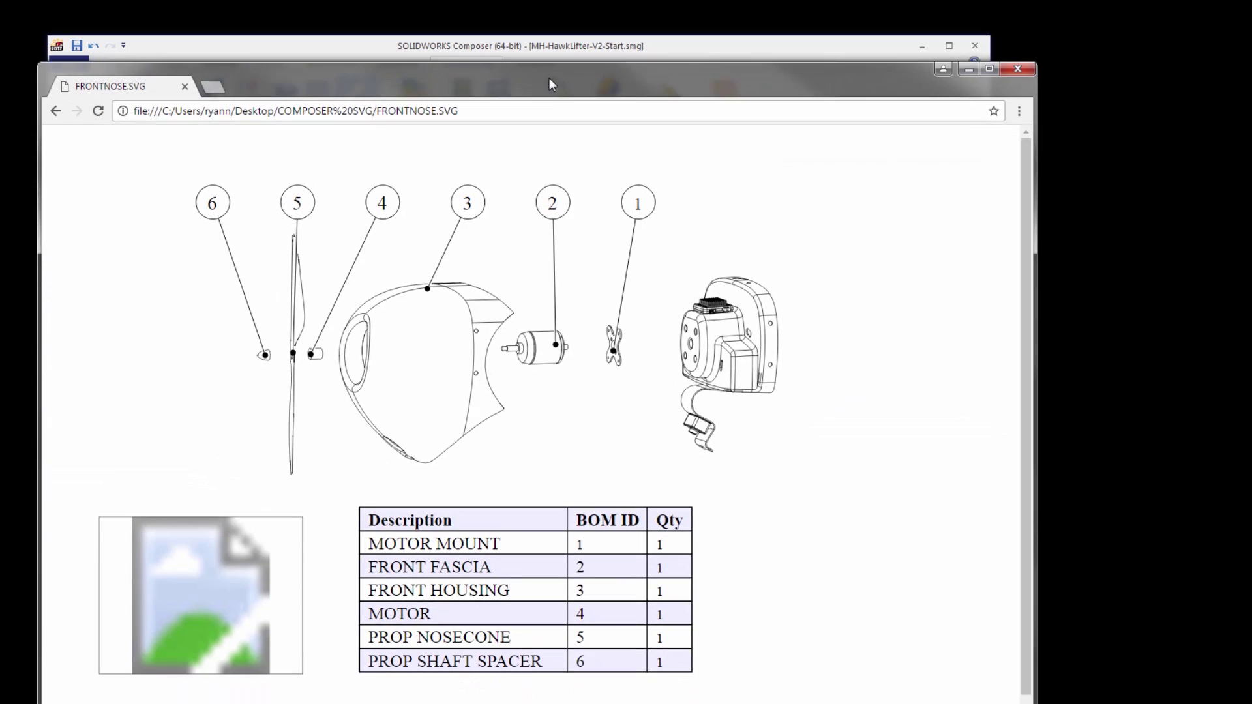
Inspect the broken overview image on FRONTNOSE.svg in the browser for its expected file path, and move the browser aside
{"action": "right_click", "coordinate": [259, 532]}
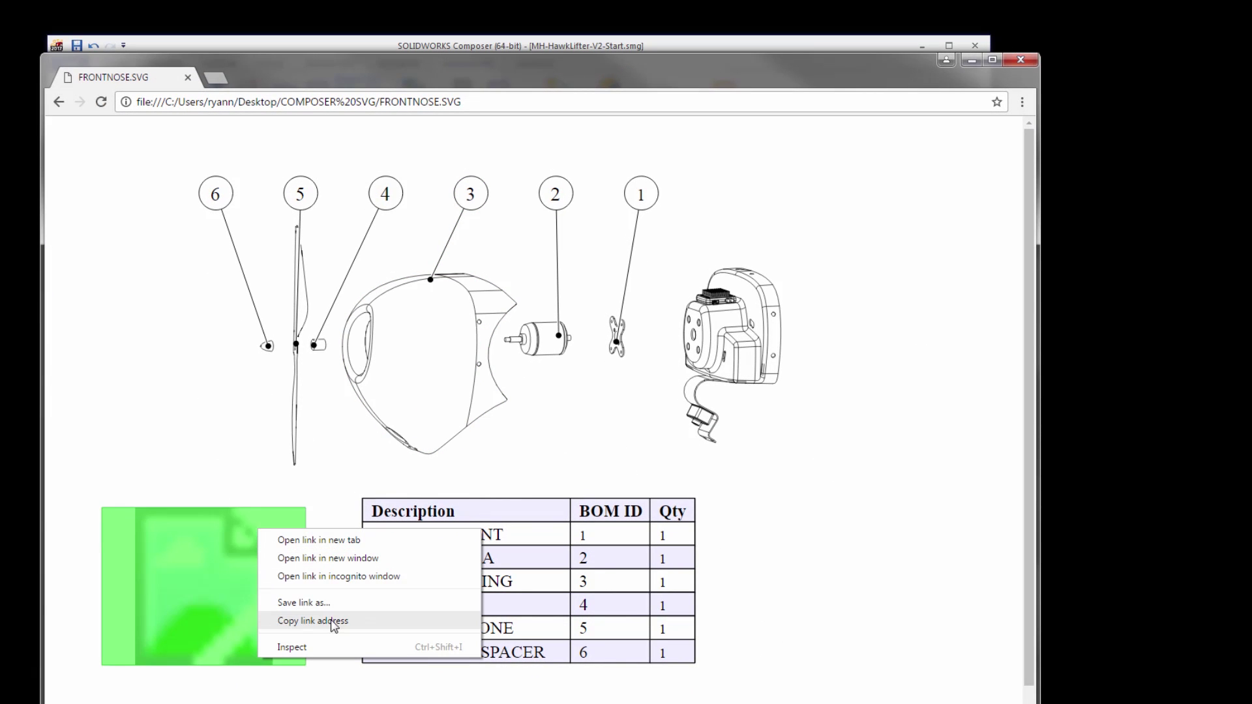
{"action": "left_click", "coordinate": [324, 643]}
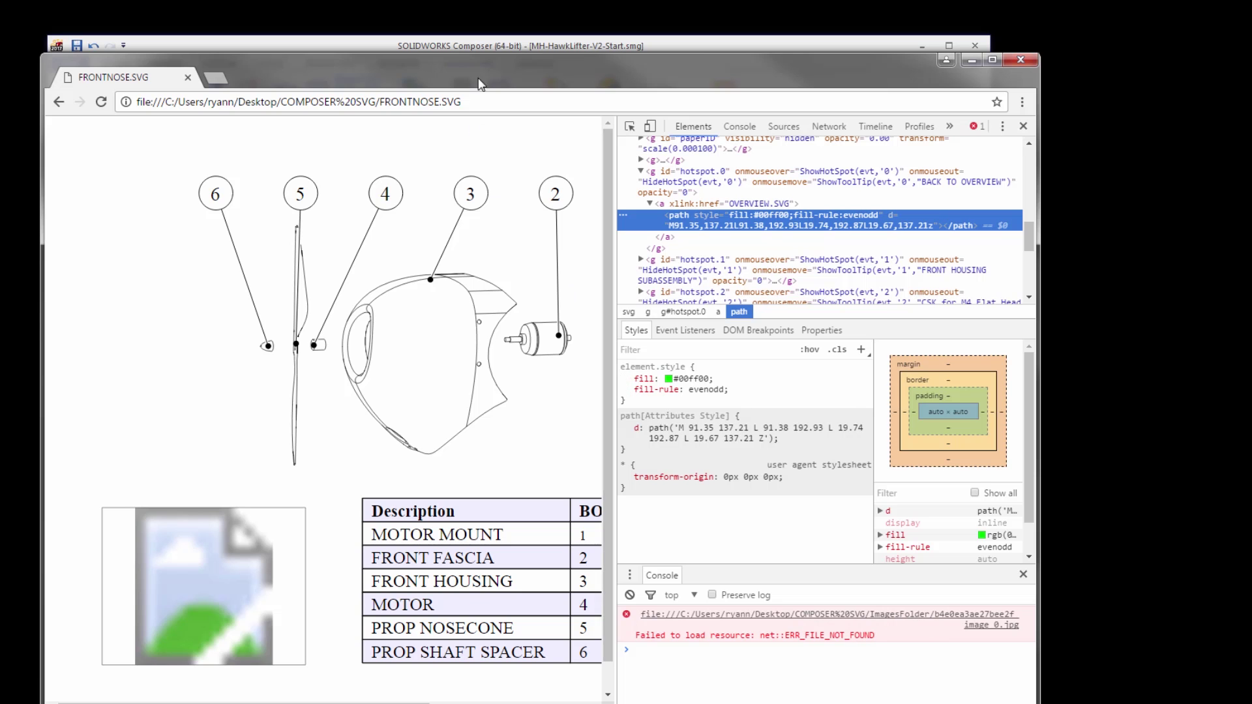
{"action": "left_click_drag", "start_coordinate": [487, 56], "coordinate": [539, 643]}
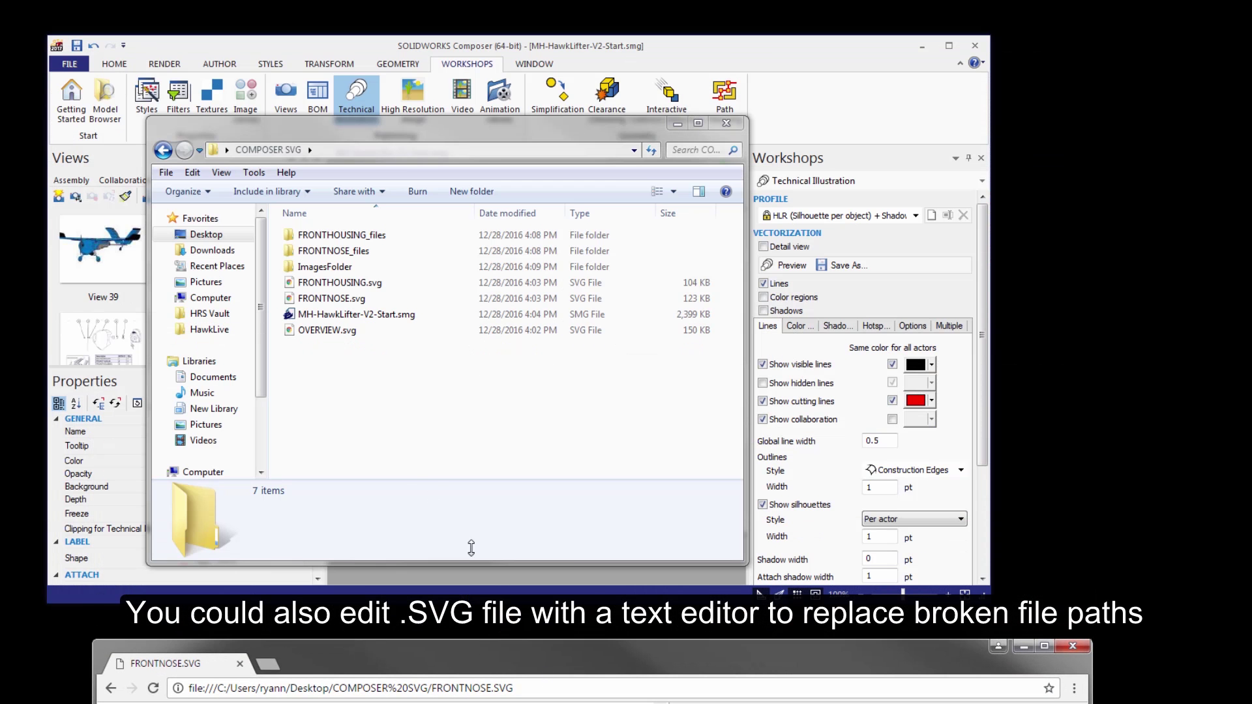
Move the overview image from the FRONTNOSE_files folder into ImagesFolder
{"action": "double_click", "coordinate": [352, 251]}
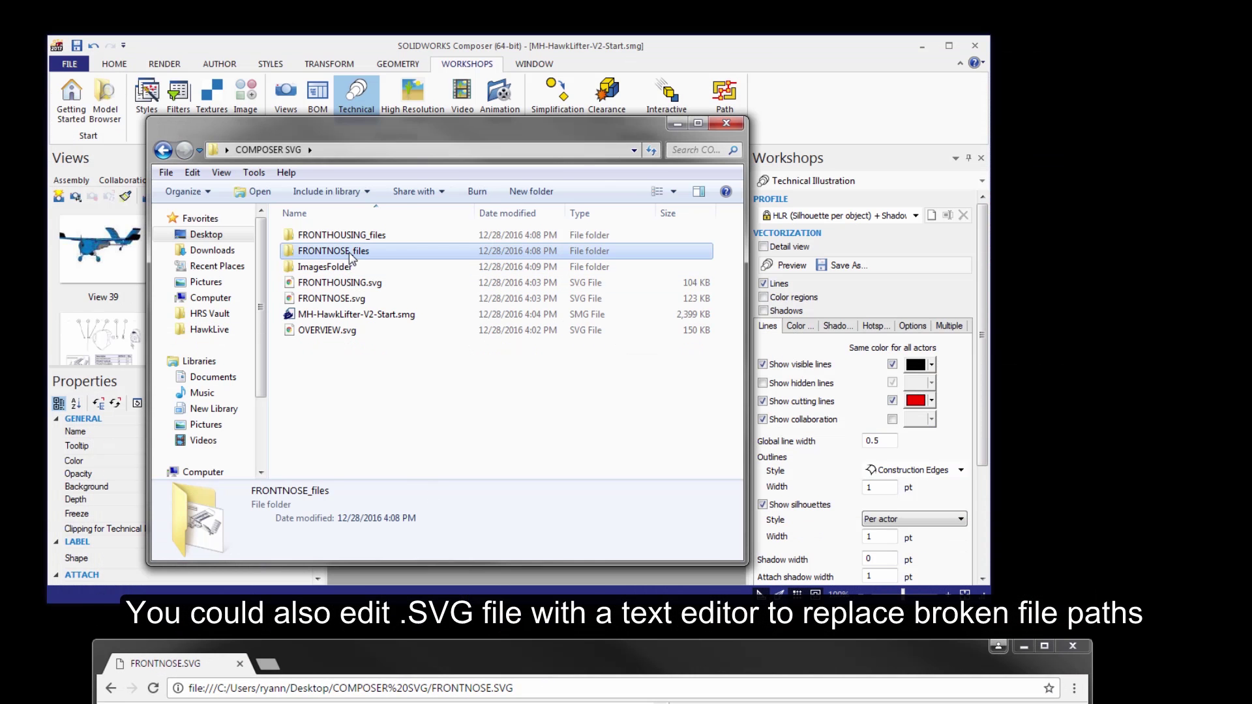
{"action": "left_click", "coordinate": [352, 255]}
{"action": "left_click", "coordinate": [268, 149]}
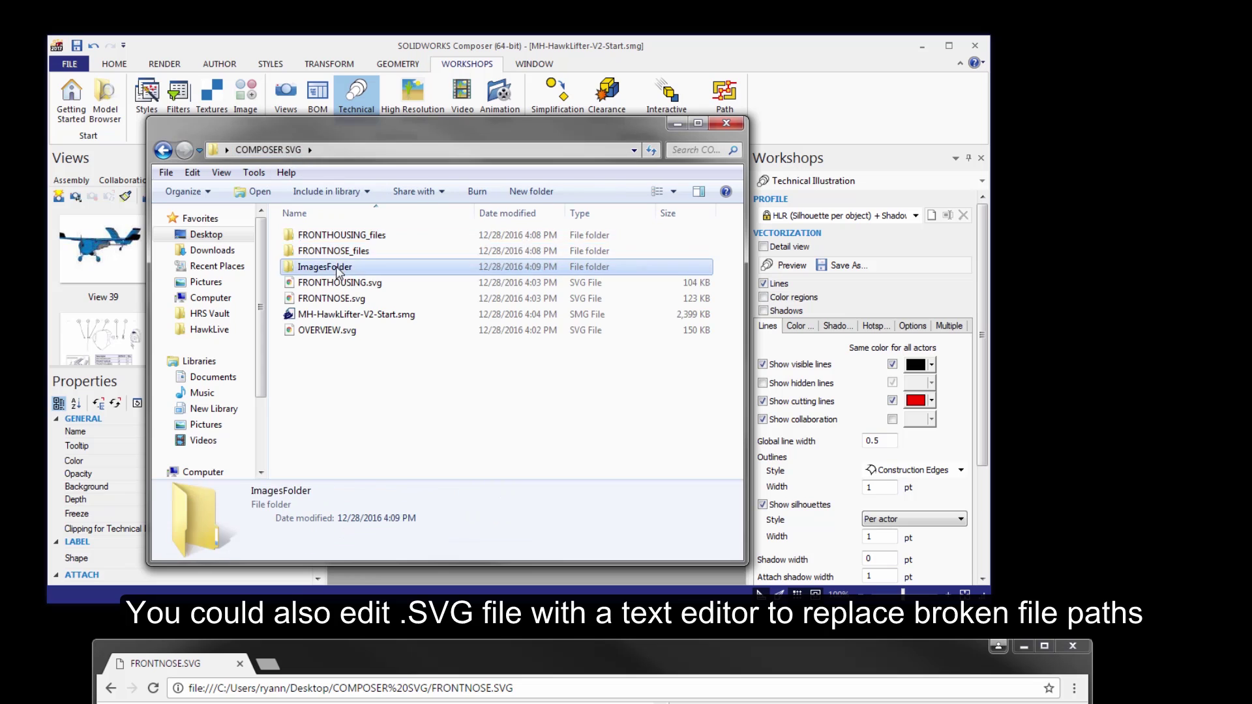
{"action": "double_click", "coordinate": [335, 268]}
{"action": "left_click", "coordinate": [330, 235]}
Move the front nose image from the FRONTHOUSING_files folder into ImagesFolder
{"action": "left_click", "coordinate": [287, 151]}
{"action": "double_click", "coordinate": [332, 251]}
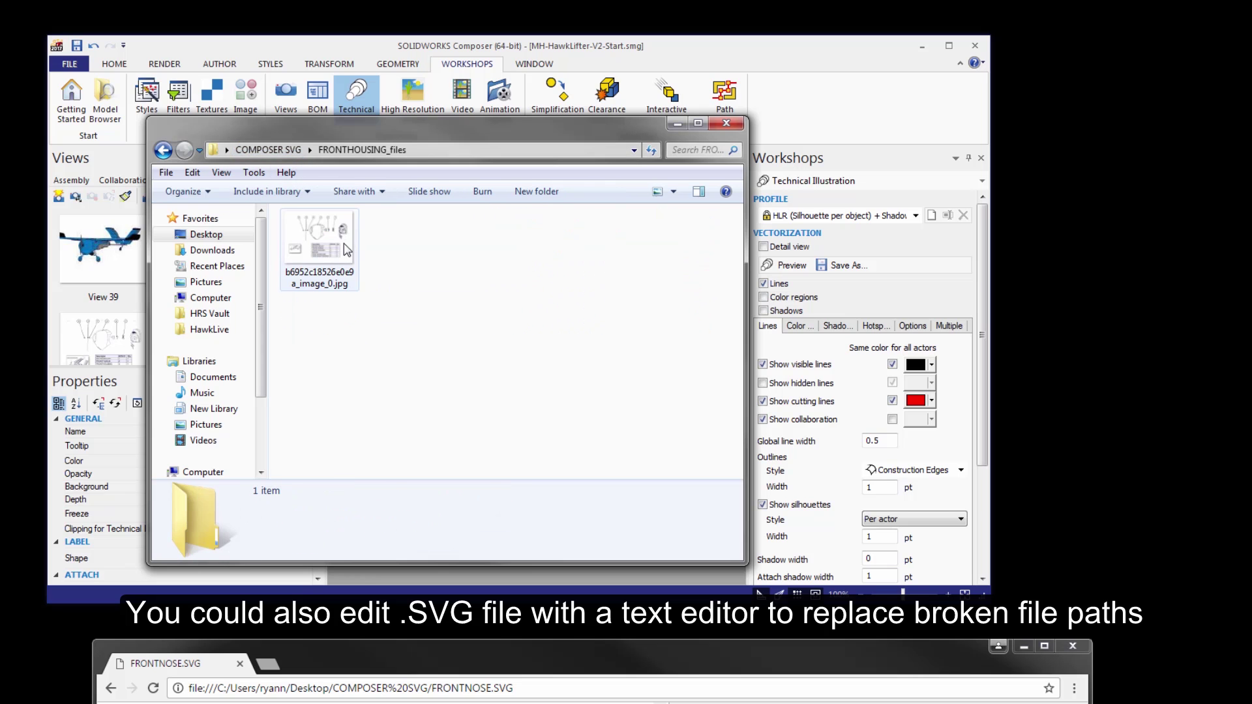
{"action": "left_click", "coordinate": [321, 241]}
{"action": "left_click", "coordinate": [268, 149]}
{"action": "double_click", "coordinate": [325, 267]}
{"action": "left_click", "coordinate": [413, 242]}
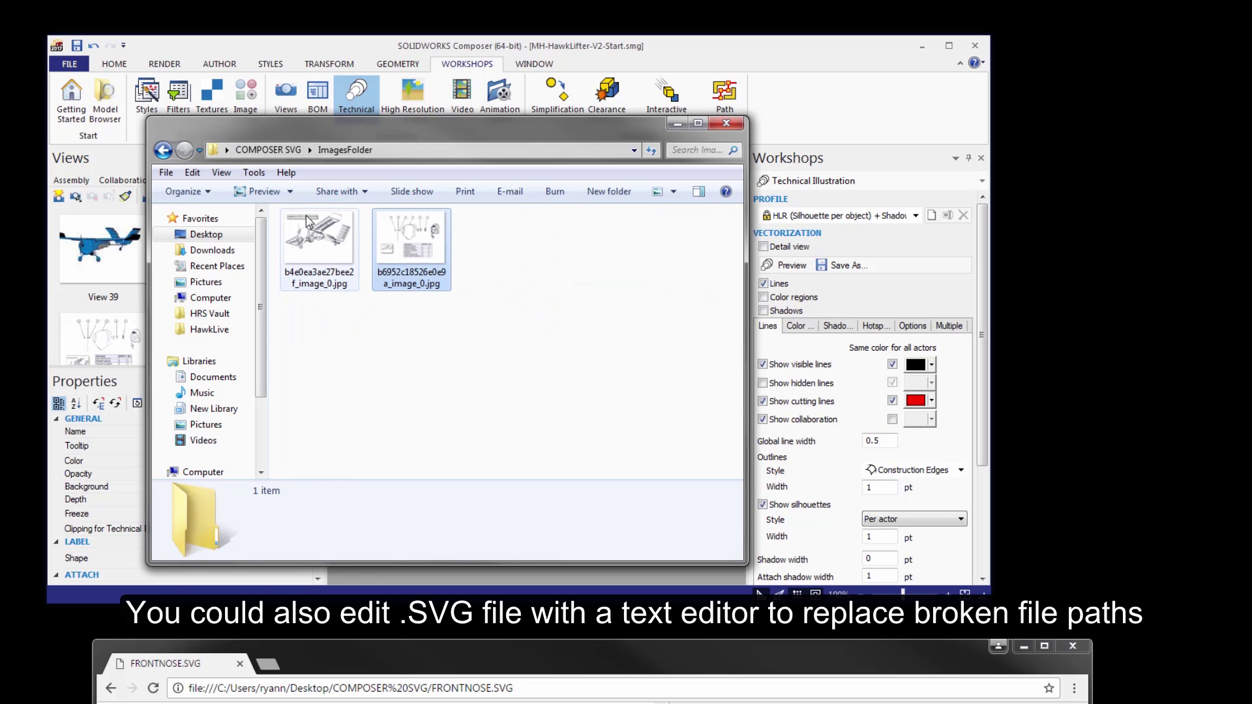
Delete the FRONTHOUSING_files and FRONTNOSE_files folders from the COMPOSER SVG folder
{"action": "left_click", "coordinate": [268, 150]}
{"action": "left_click", "coordinate": [319, 251]}
{"action": "left_click", "coordinate": [347, 236], "text": "ctrl"}
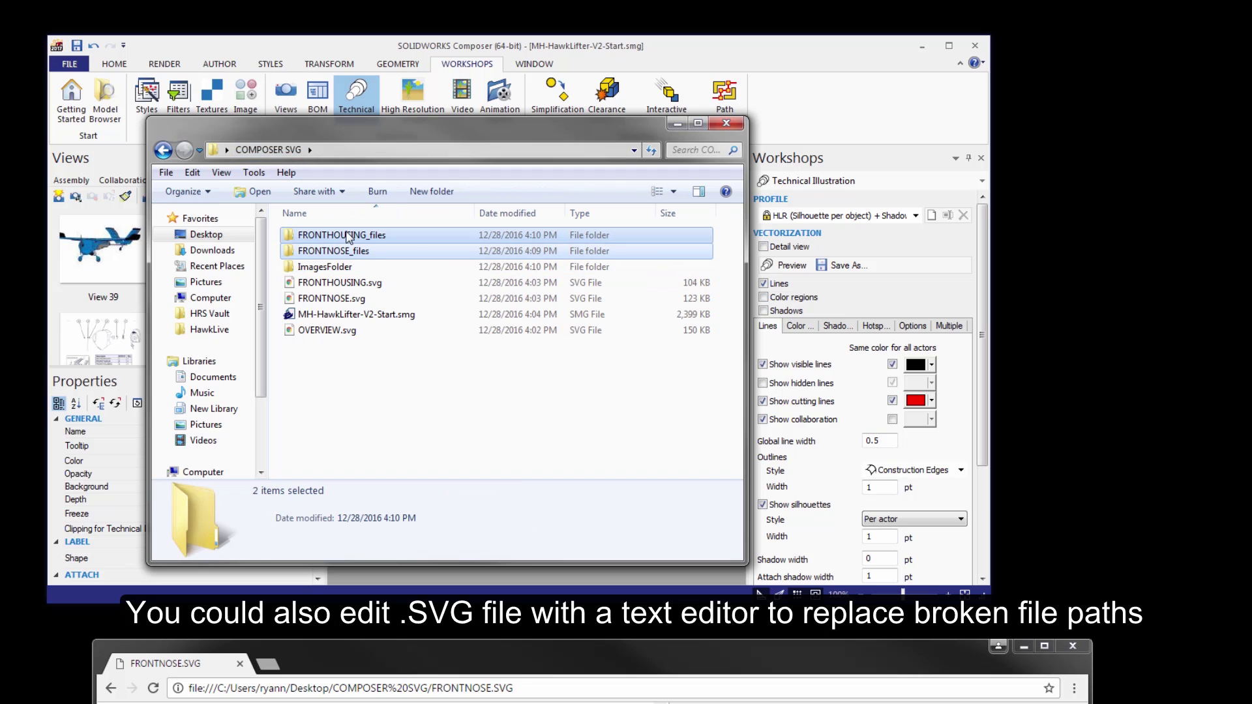
{"action": "key", "text": "Delete"}
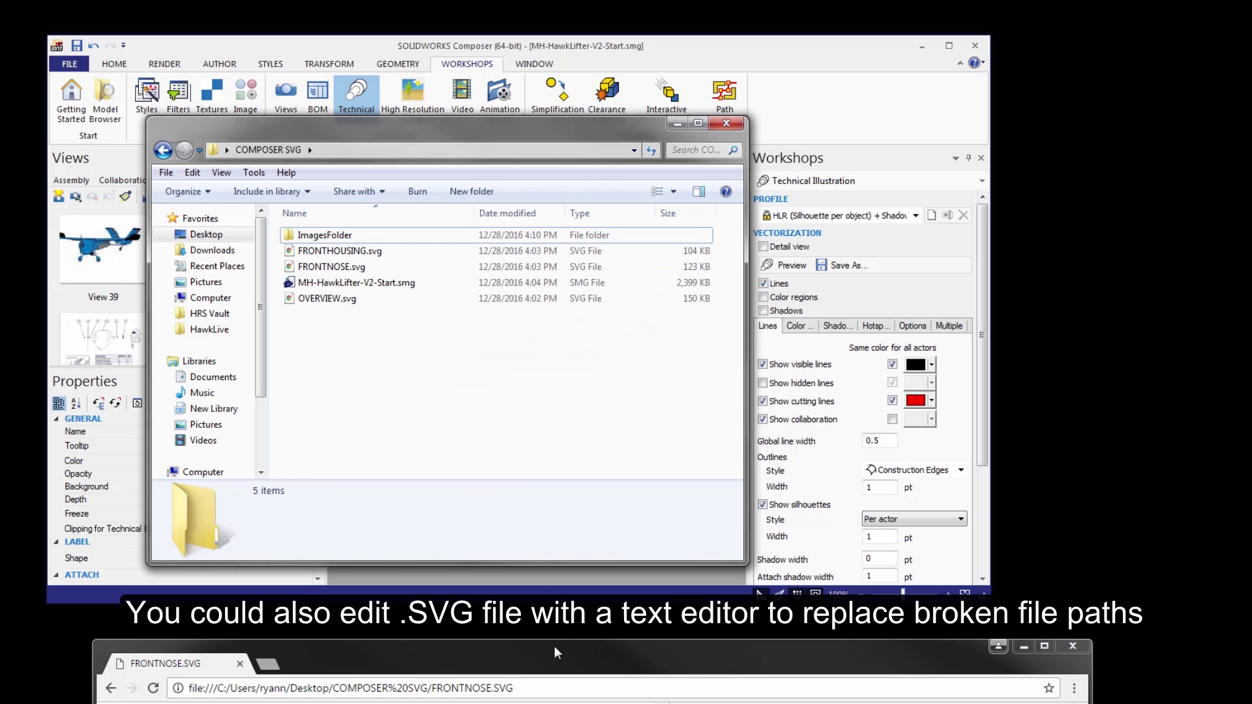
Bring the browser with FRONTNOSE.svg back into full view and close its developer tools
{"action": "left_click", "coordinate": [557, 652]}
{"action": "left_click_drag", "start_coordinate": [508, 649], "coordinate": [470, 75]}
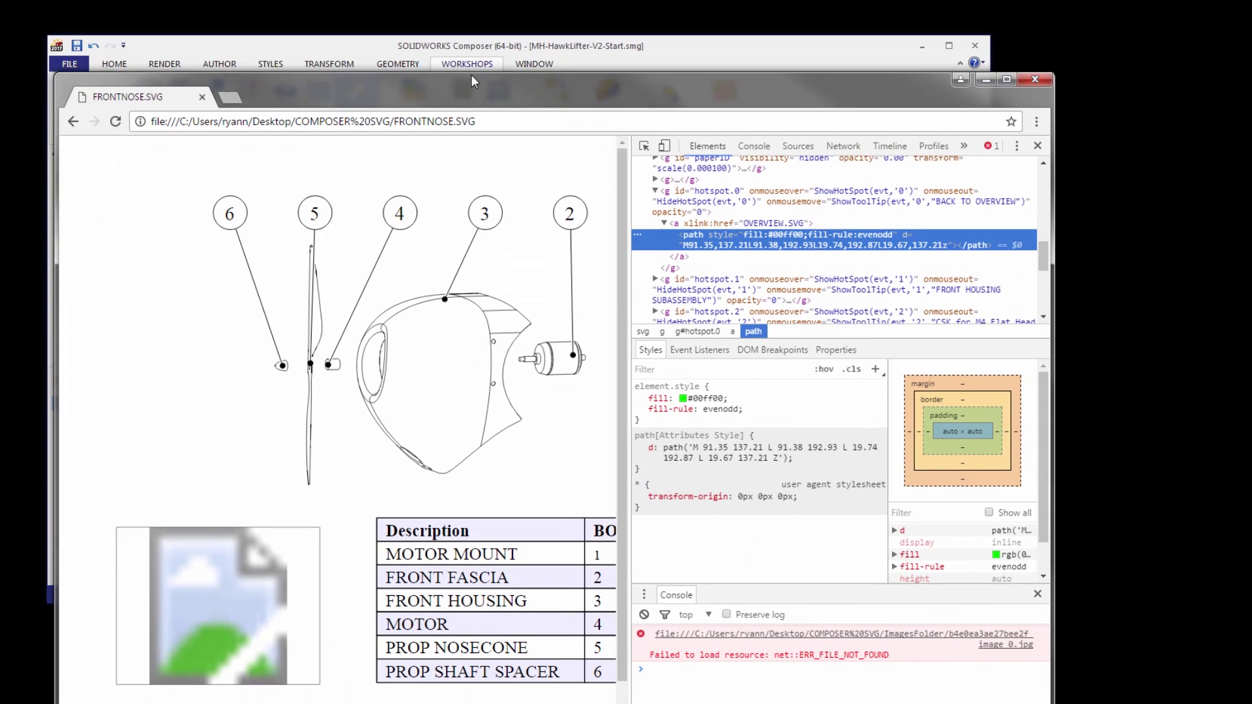
{"action": "left_click", "coordinate": [1035, 140]}
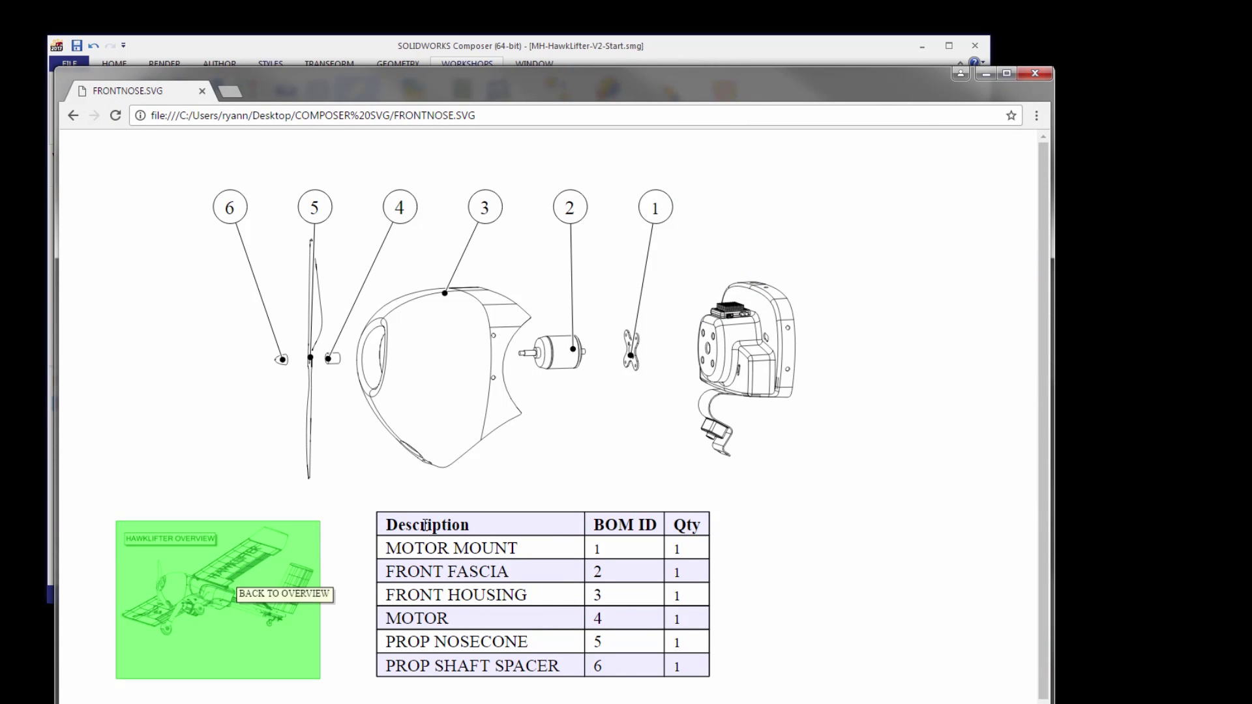
Test the hotspot and image links by navigating between the front nose, front housing and overview SVG illustrations
{"action": "left_click", "coordinate": [722, 354]}
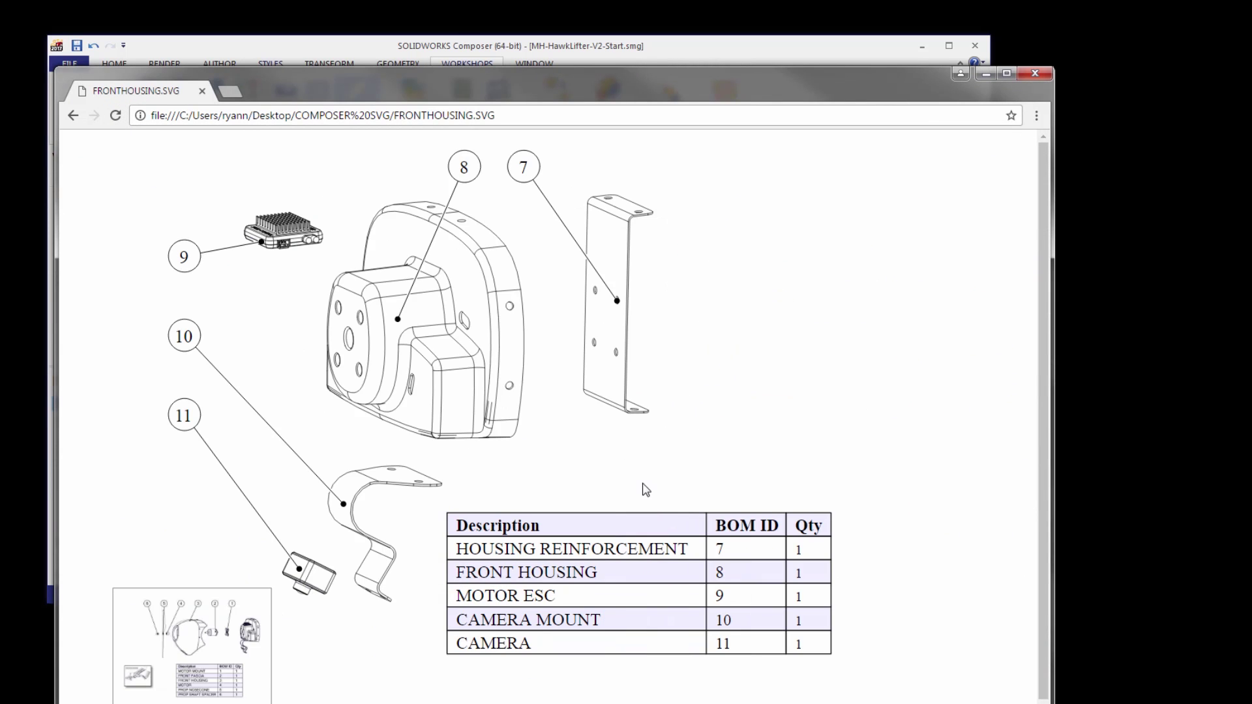
{"action": "left_click", "coordinate": [188, 660]}
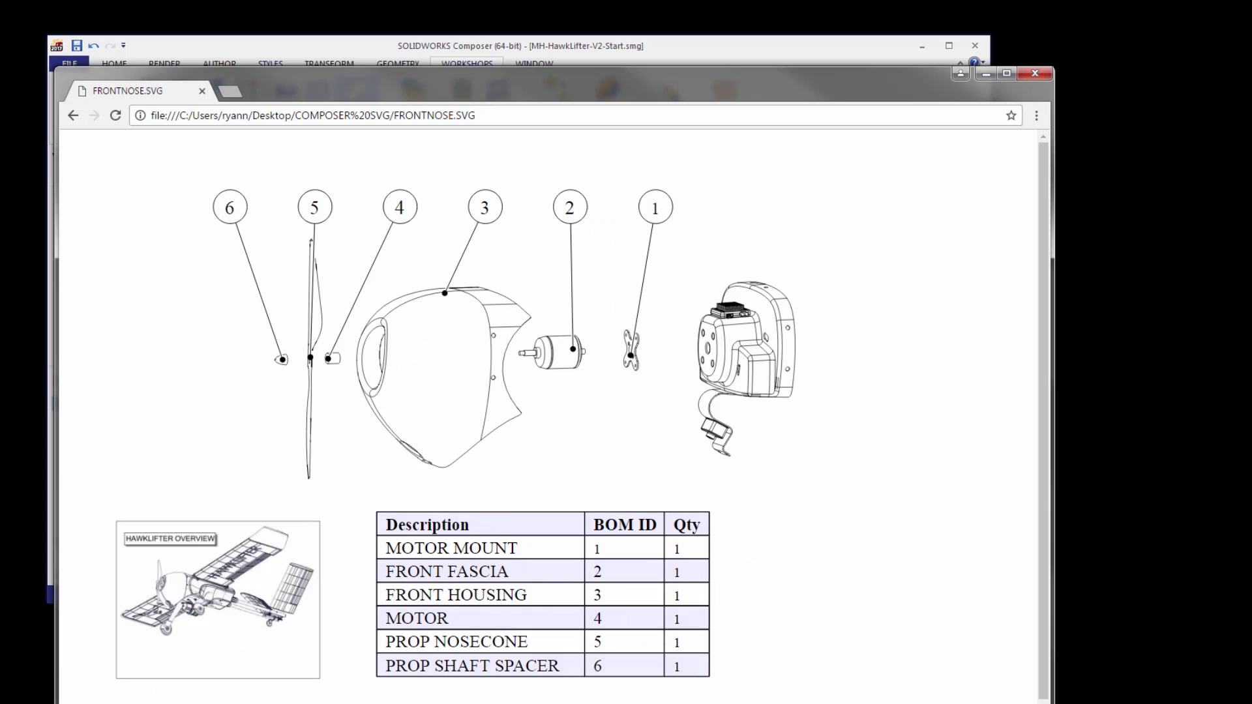
{"action": "left_click", "coordinate": [254, 630]}
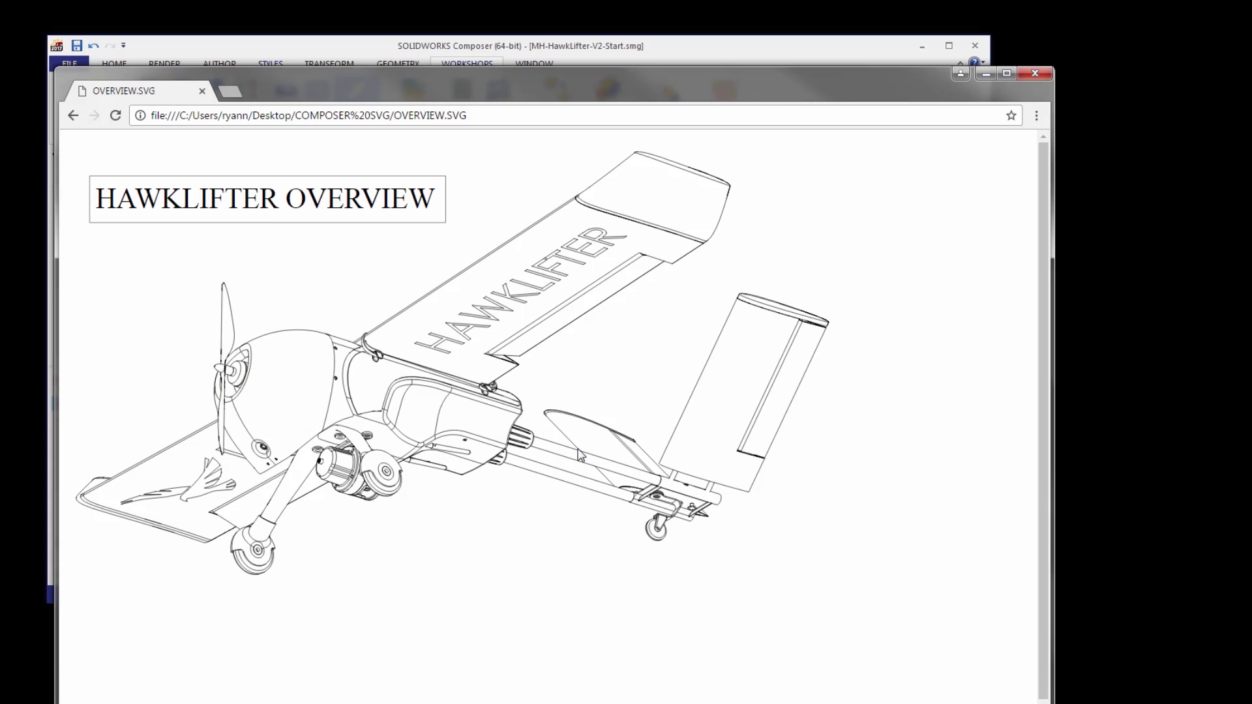
{"action": "left_click", "coordinate": [301, 356]}
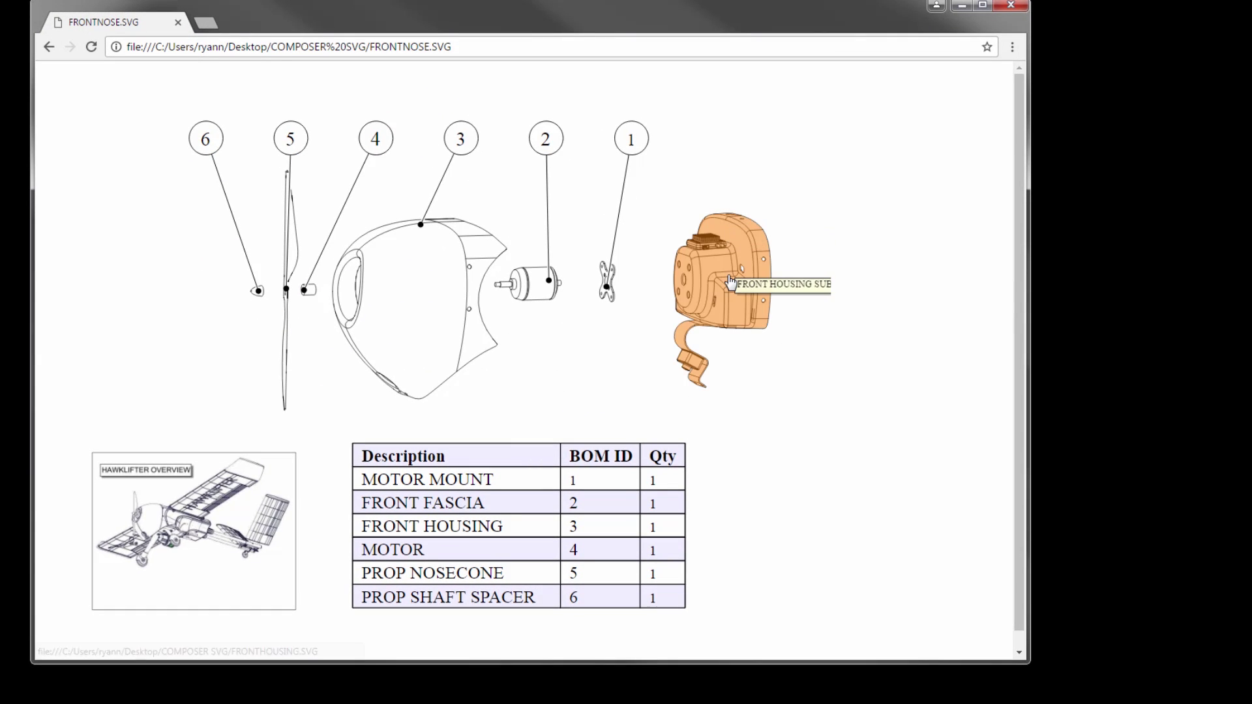
{"action": "left_click", "coordinate": [731, 281]}
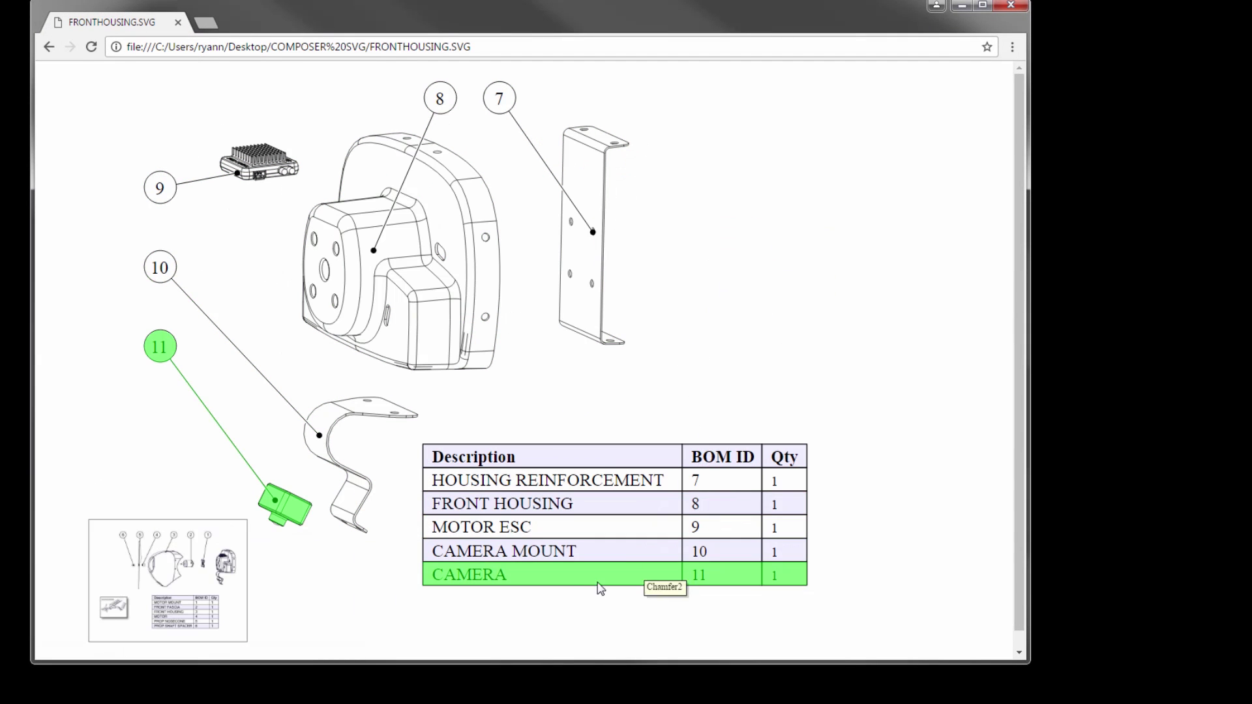
{"action": "left_click", "coordinate": [219, 563]}
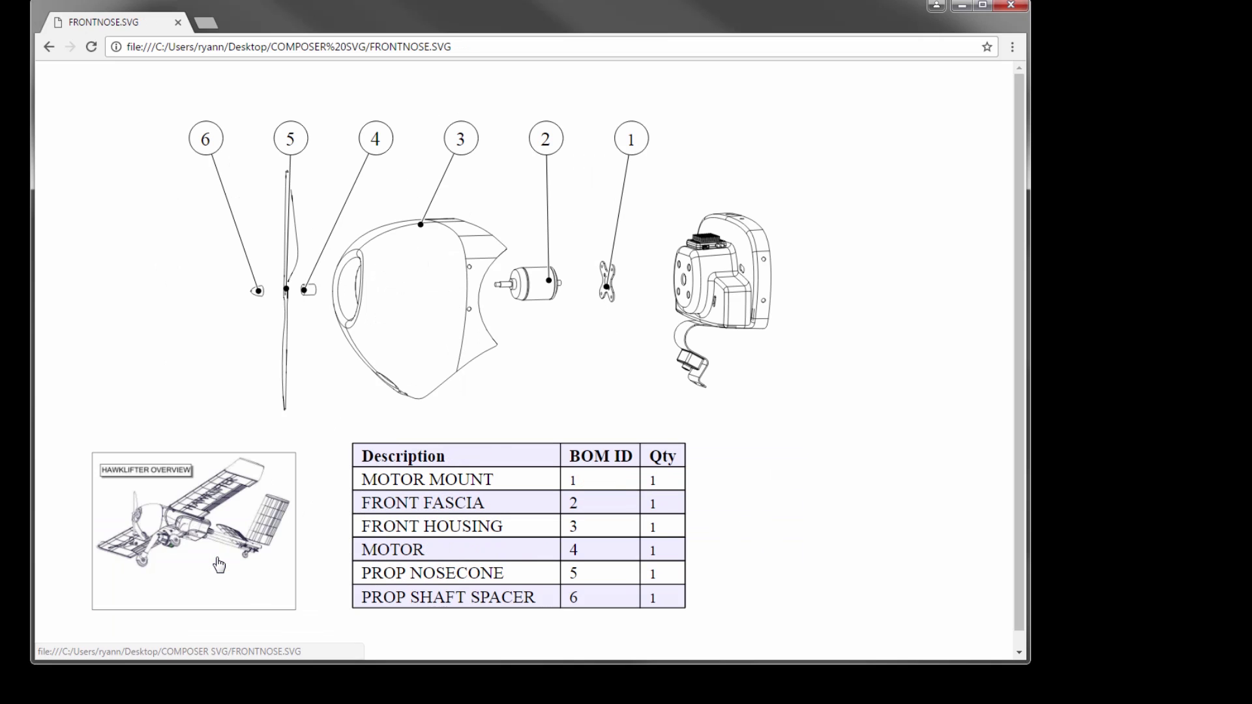
{"action": "left_click", "coordinate": [261, 523]}
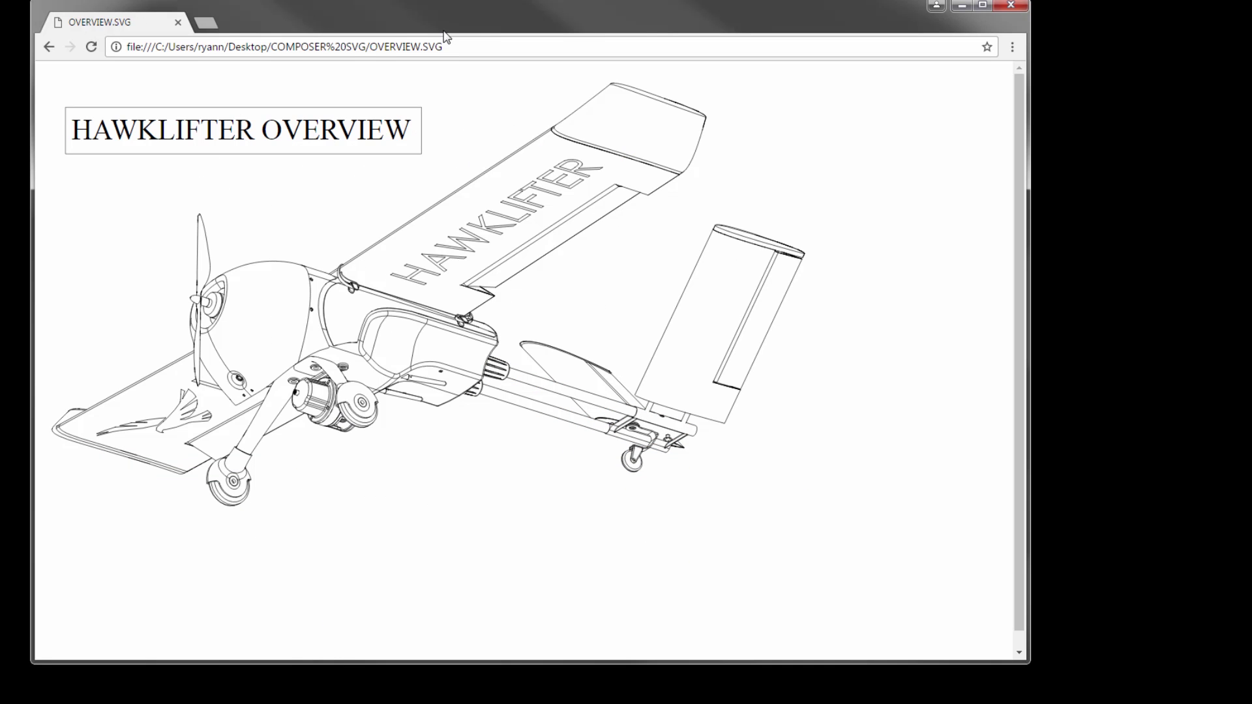
Move the browser aside and review the complete set of files in the COMPOSER SVG folder
{"action": "left_click_drag", "start_coordinate": [446, 26], "coordinate": [436, 554]}
{"action": "left_click_drag", "start_coordinate": [293, 109], "coordinate": [259, 104]}
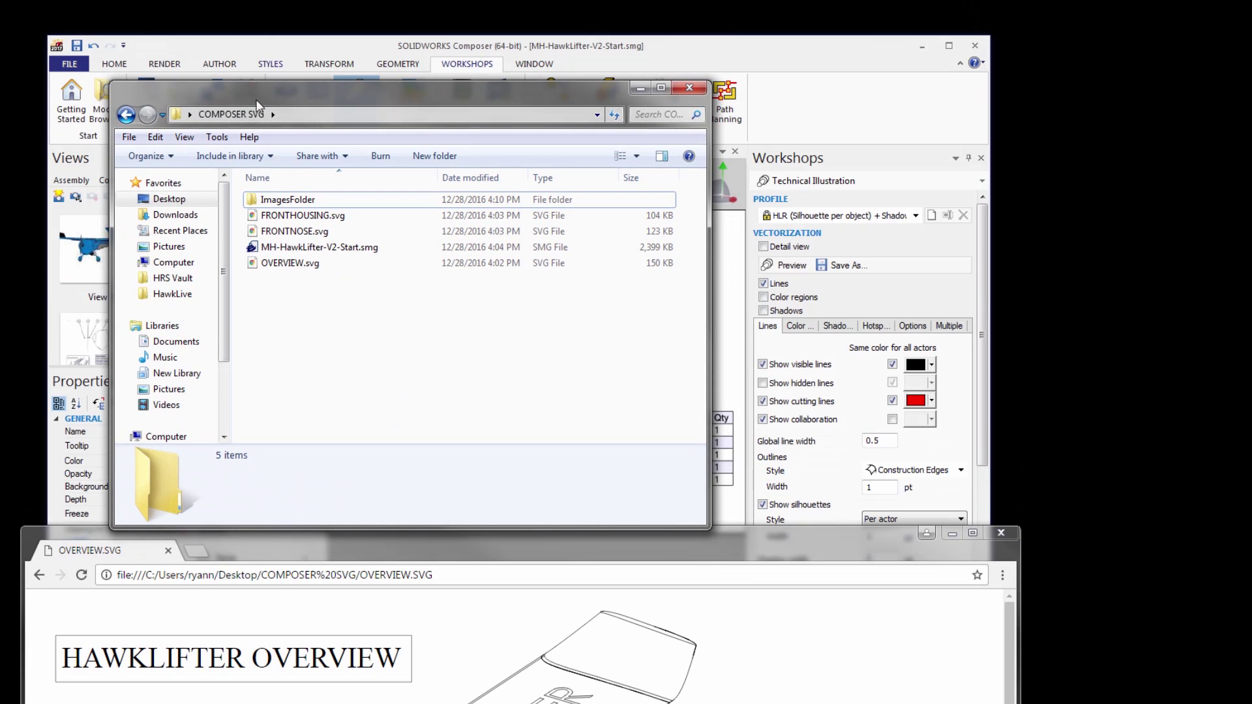
{"action": "left_click_drag", "start_coordinate": [360, 364], "coordinate": [257, 218]}
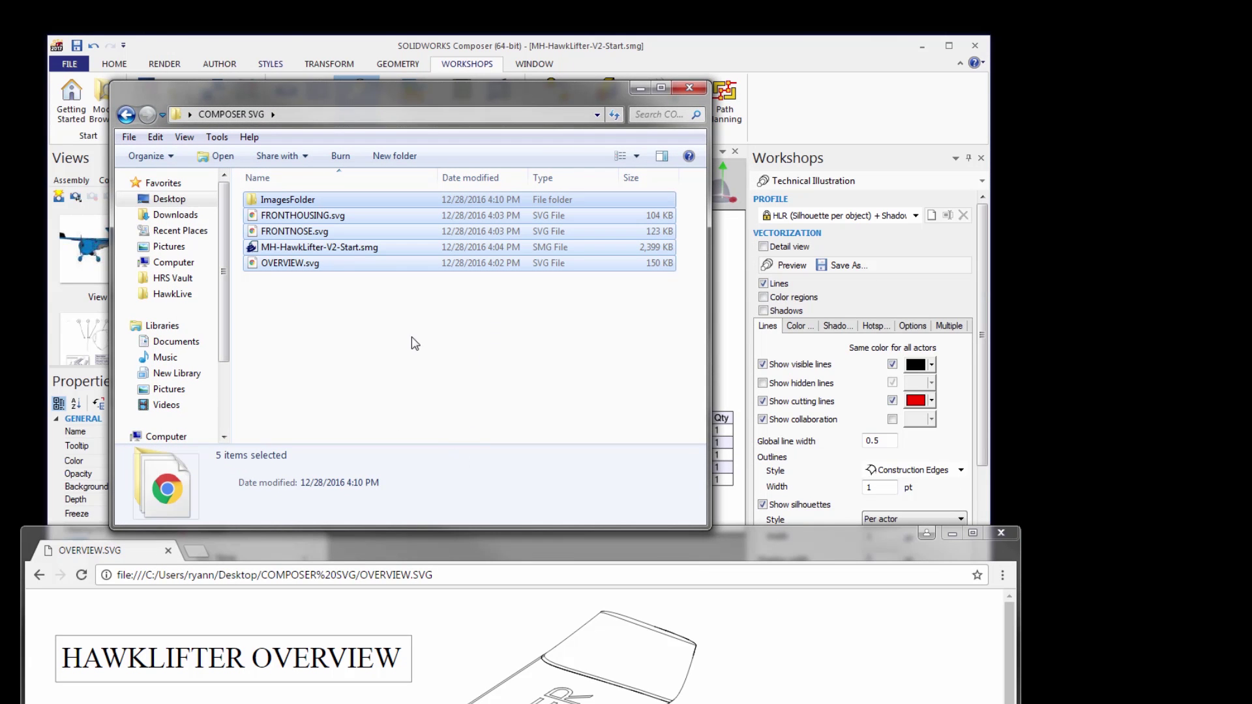
{"action": "left_click", "coordinate": [445, 356]}
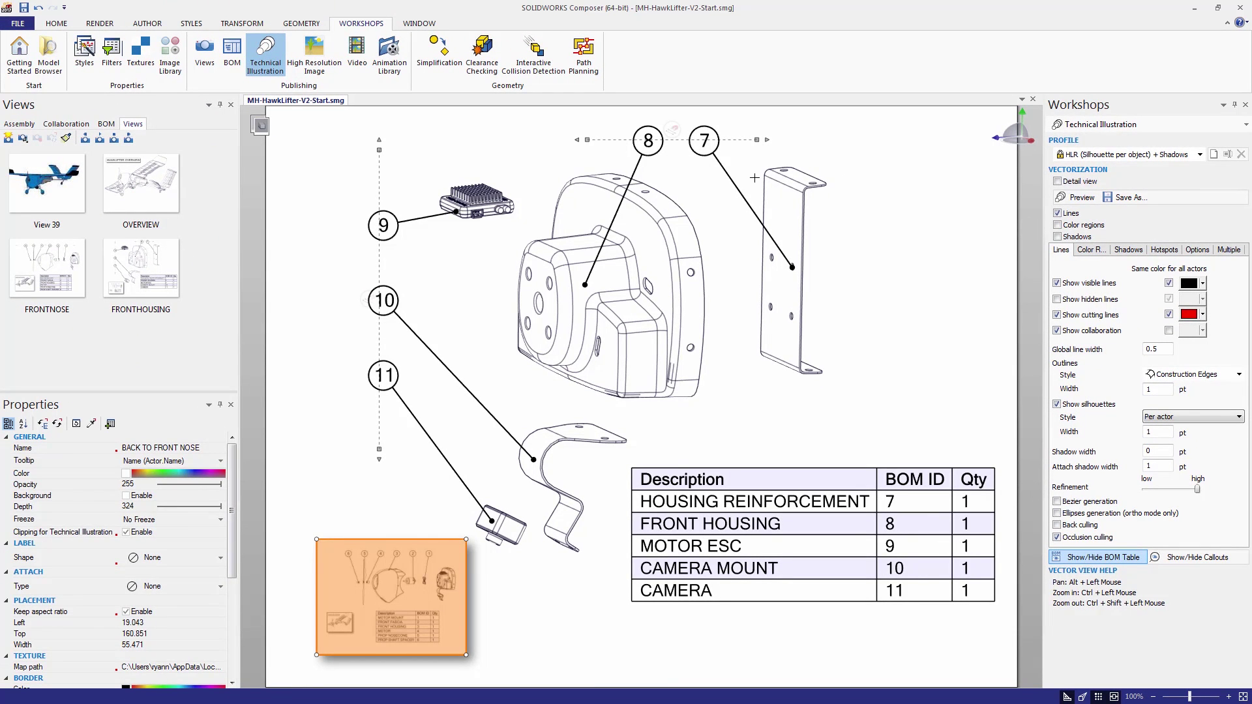
Switch to Composer, display the OVERVIEW view without saving the changes as a new view, and close the Technical Illustration workshop
{"action": "left_click", "coordinate": [920, 260]}
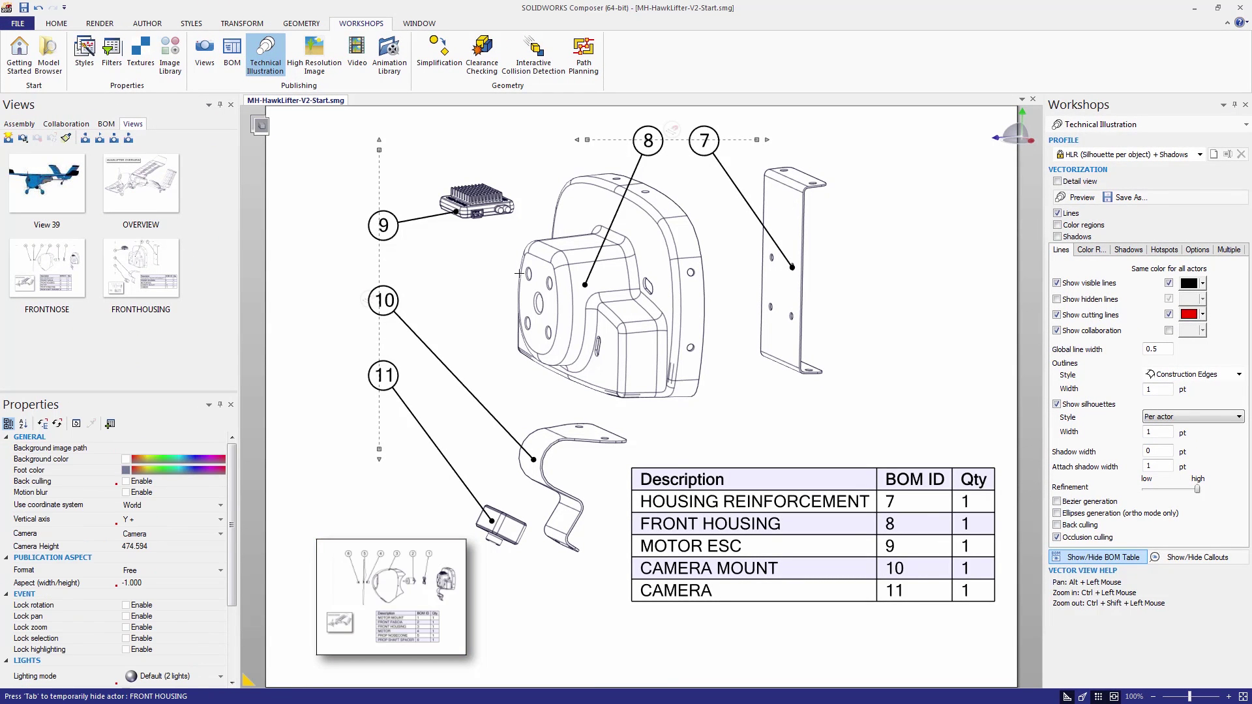
{"action": "left_click", "coordinate": [157, 192]}
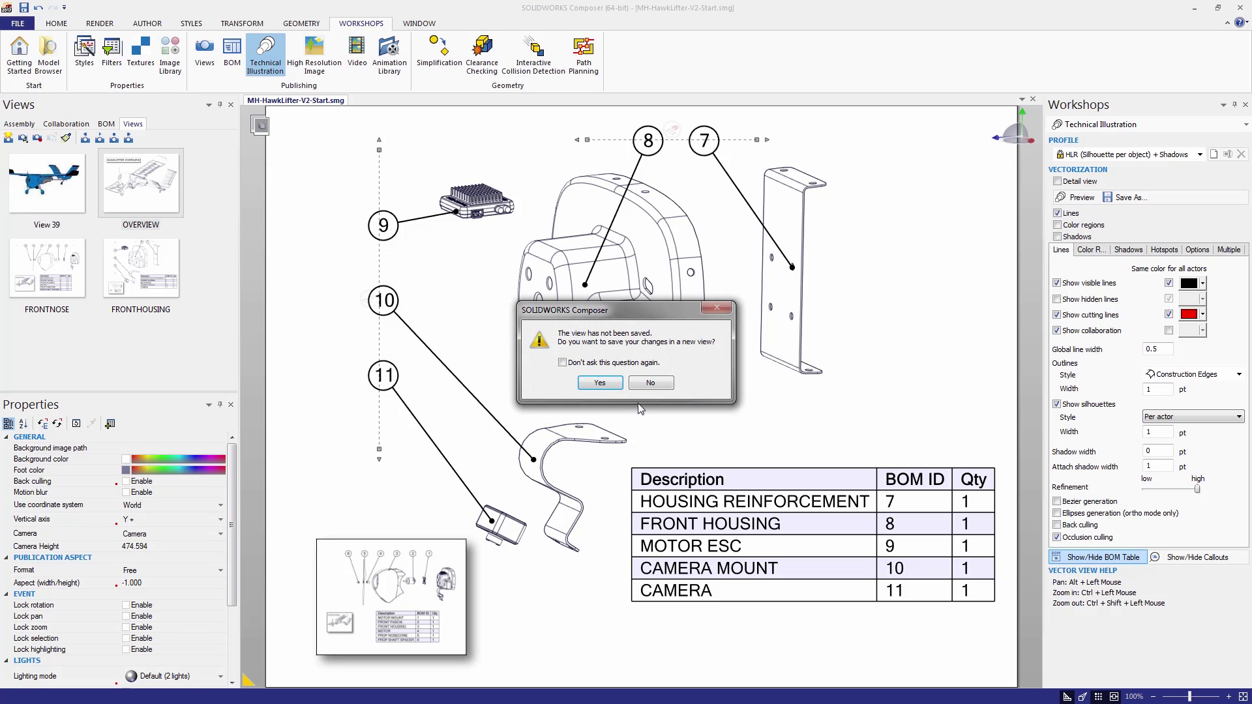
{"action": "left_click", "coordinate": [650, 383]}
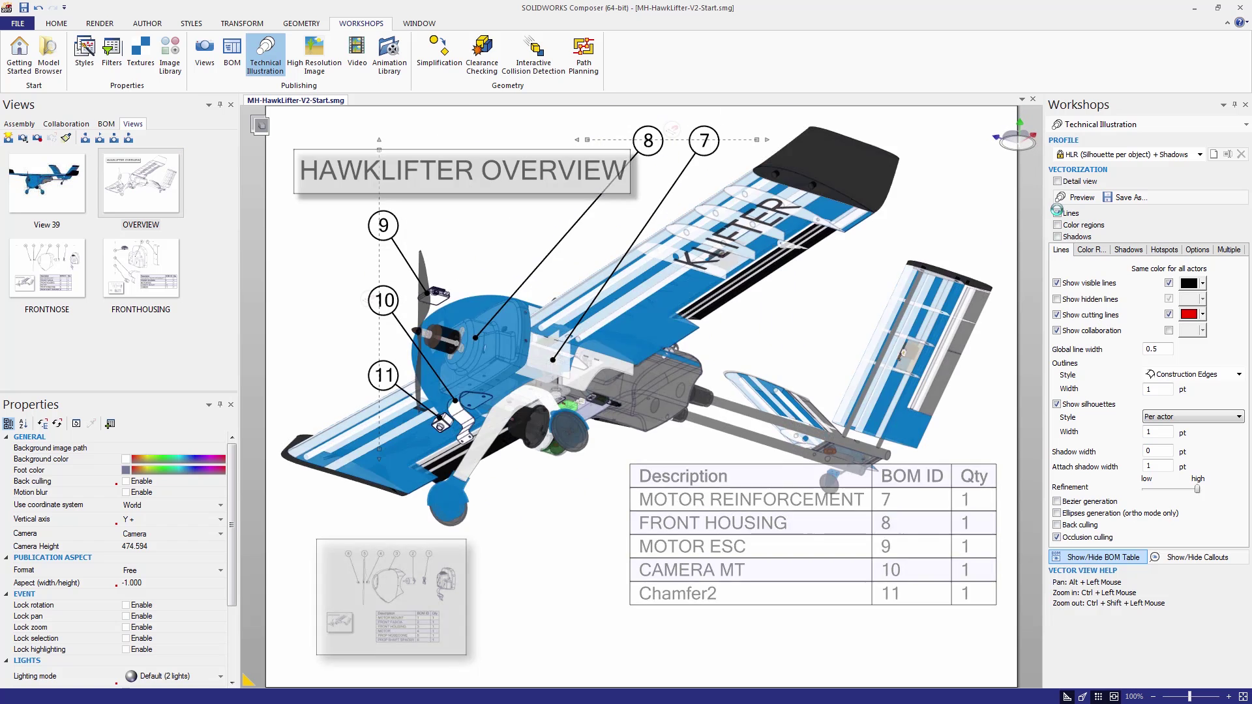
{"action": "left_click", "coordinate": [1242, 100]}
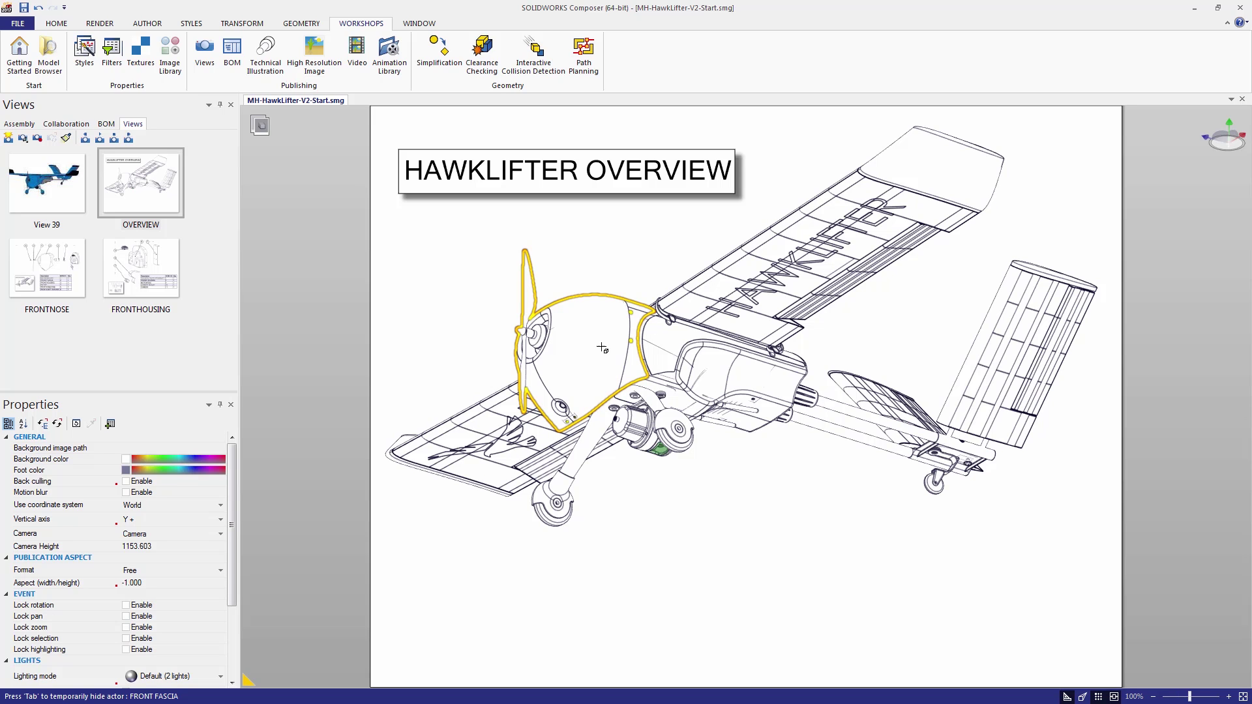
Review the tooltip and link properties of the FRONT HOUSING and FRONT NOSE hotspots in the assembly tree
{"action": "left_click", "coordinate": [19, 124]}
{"action": "left_click", "coordinate": [67, 257]}
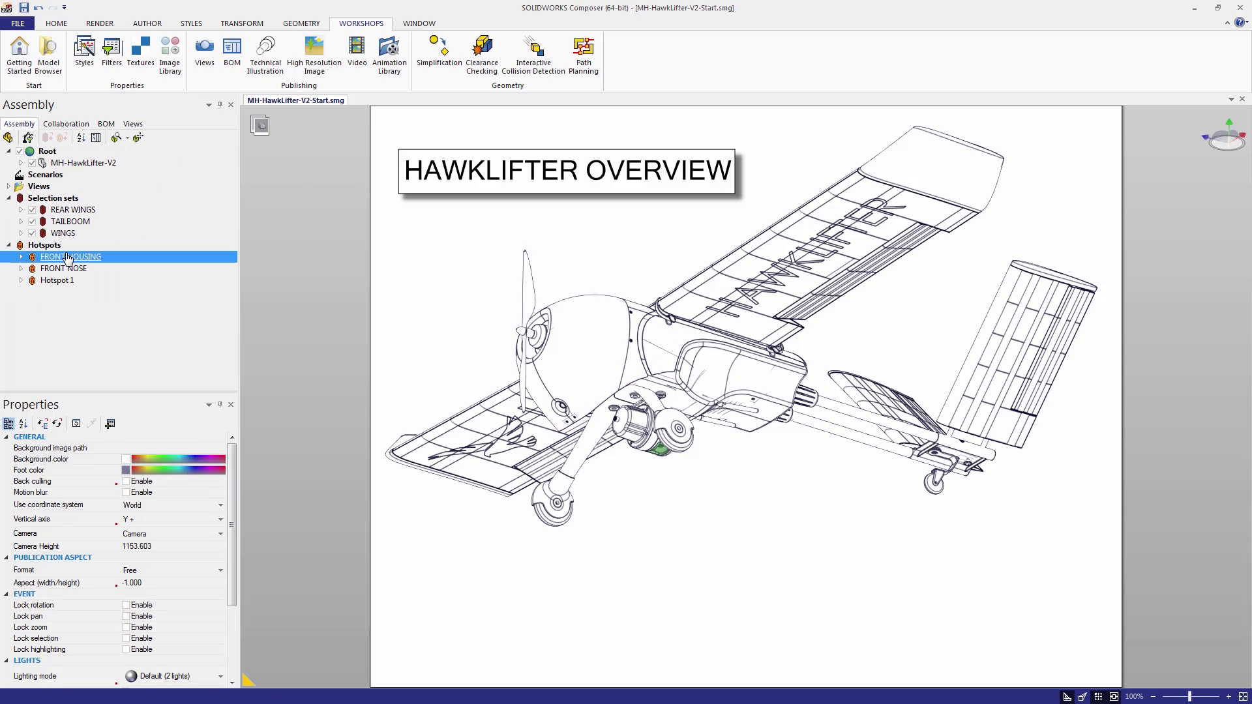
{"action": "left_click", "coordinate": [68, 269]}
{"action": "left_click", "coordinate": [70, 292]}
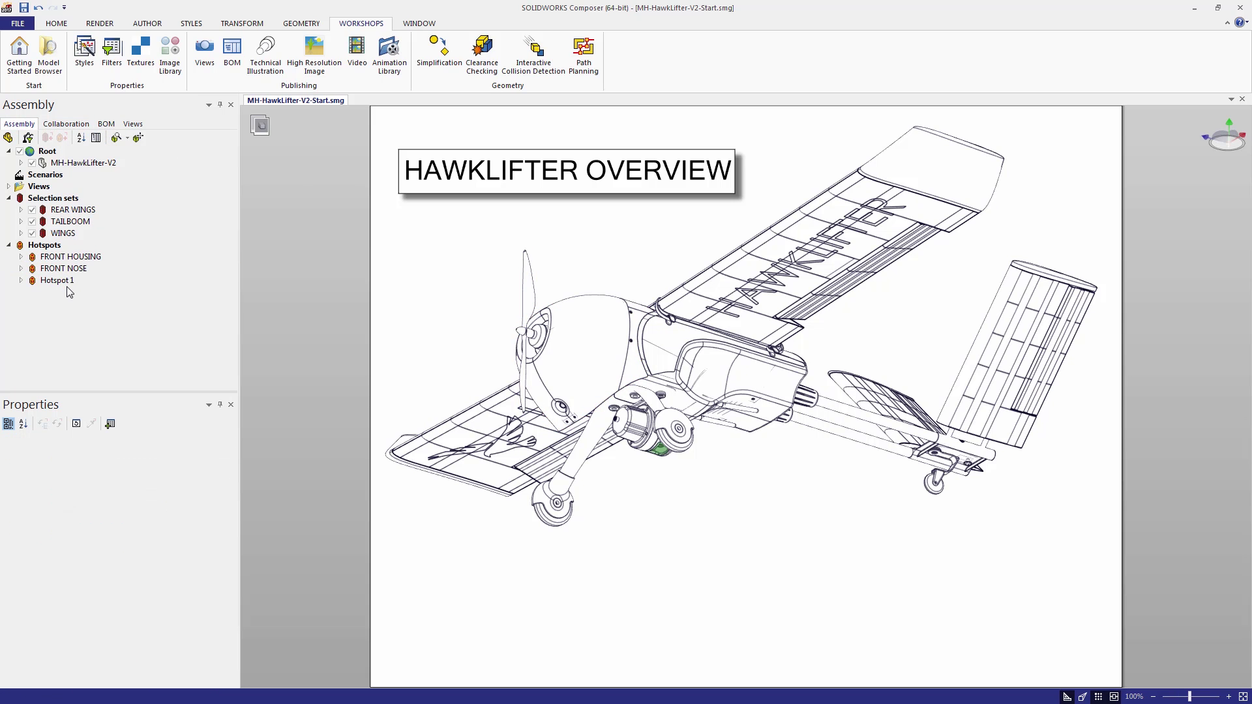
{"action": "left_click", "coordinate": [70, 259]}
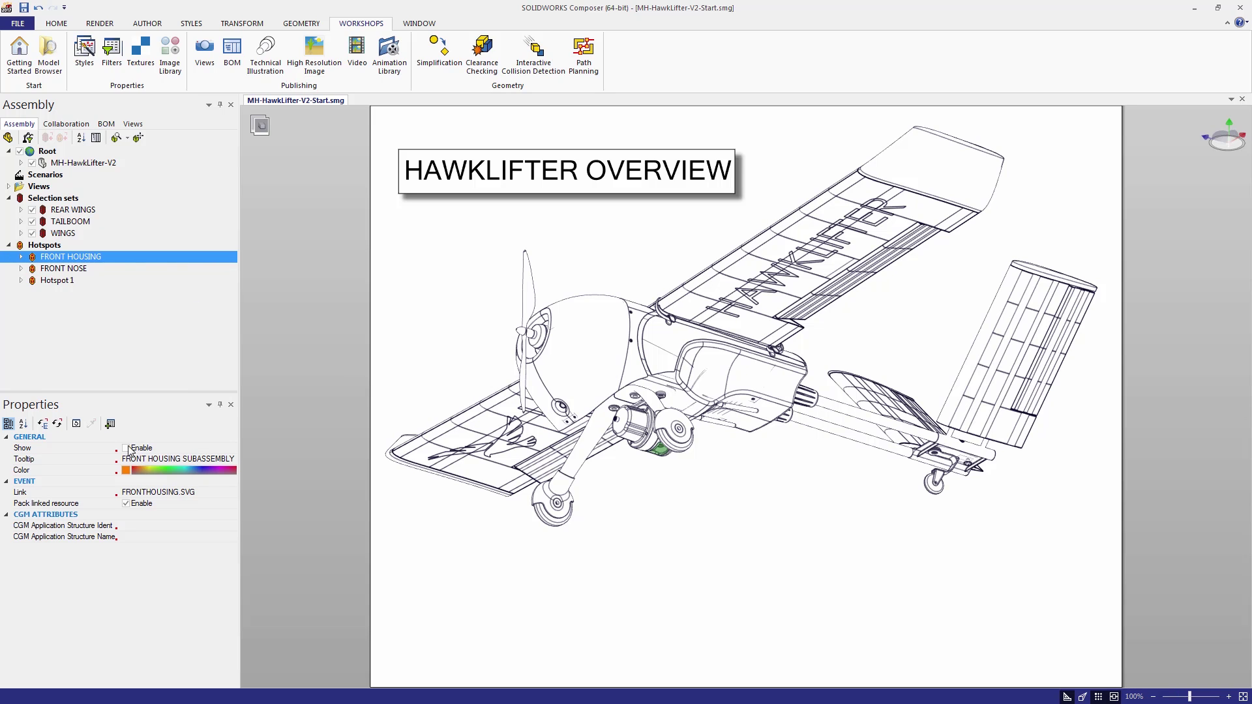
{"action": "left_click", "coordinate": [71, 272]}
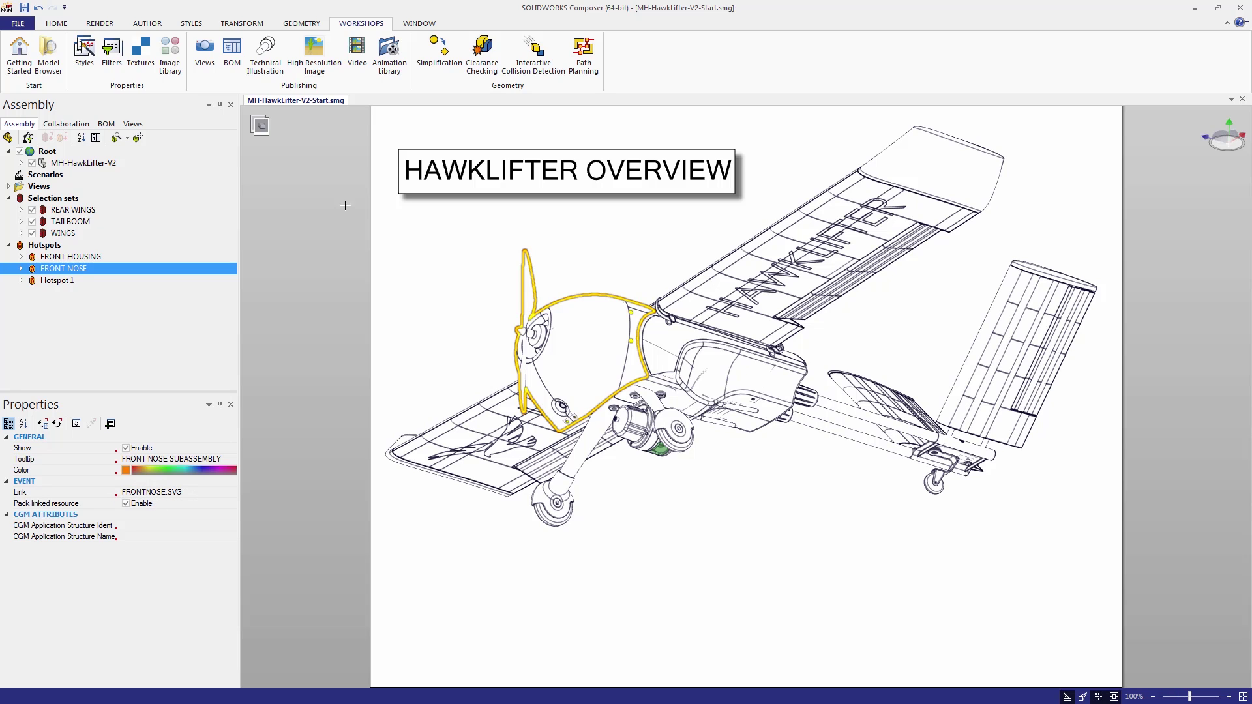
Display the FRONTNOSE view and check the event link of its BACK TO OVERVIEW image
{"action": "left_click", "coordinate": [132, 124]}
{"action": "left_click", "coordinate": [57, 272]}
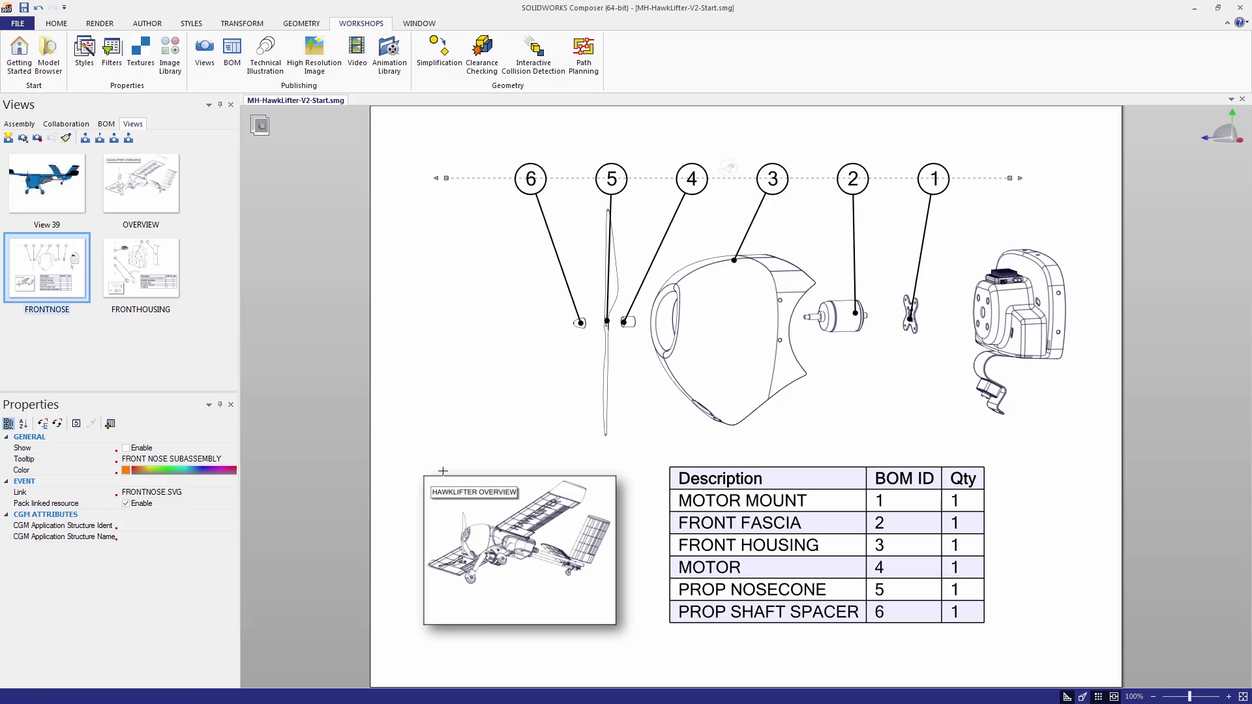
{"action": "left_click", "coordinate": [457, 502]}
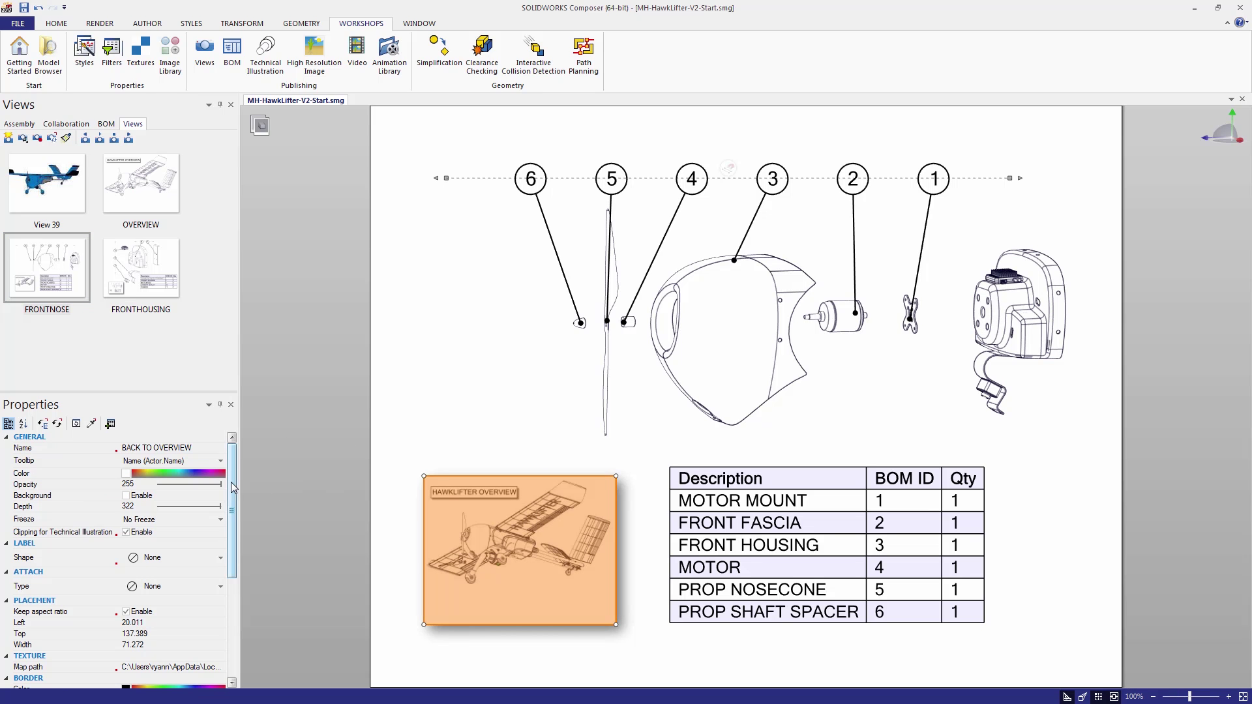
{"action": "left_click_drag", "start_coordinate": [233, 487], "coordinate": [232, 584]}
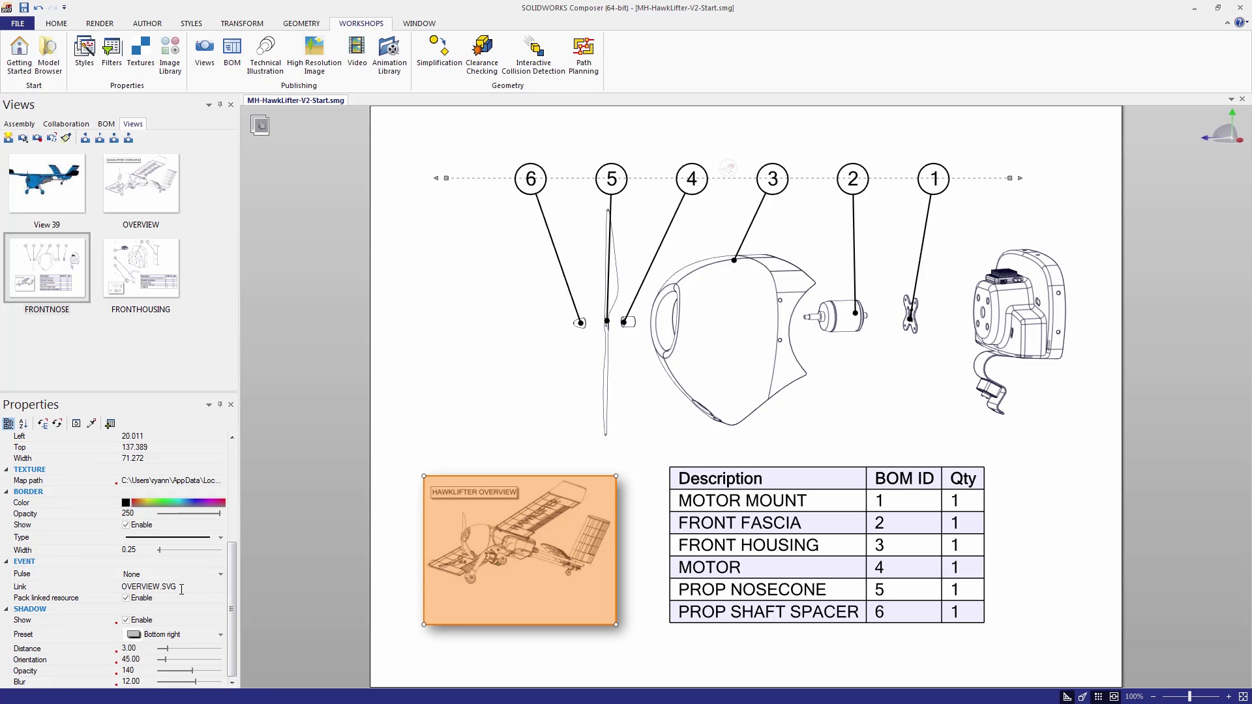
{"action": "left_click", "coordinate": [476, 303]}
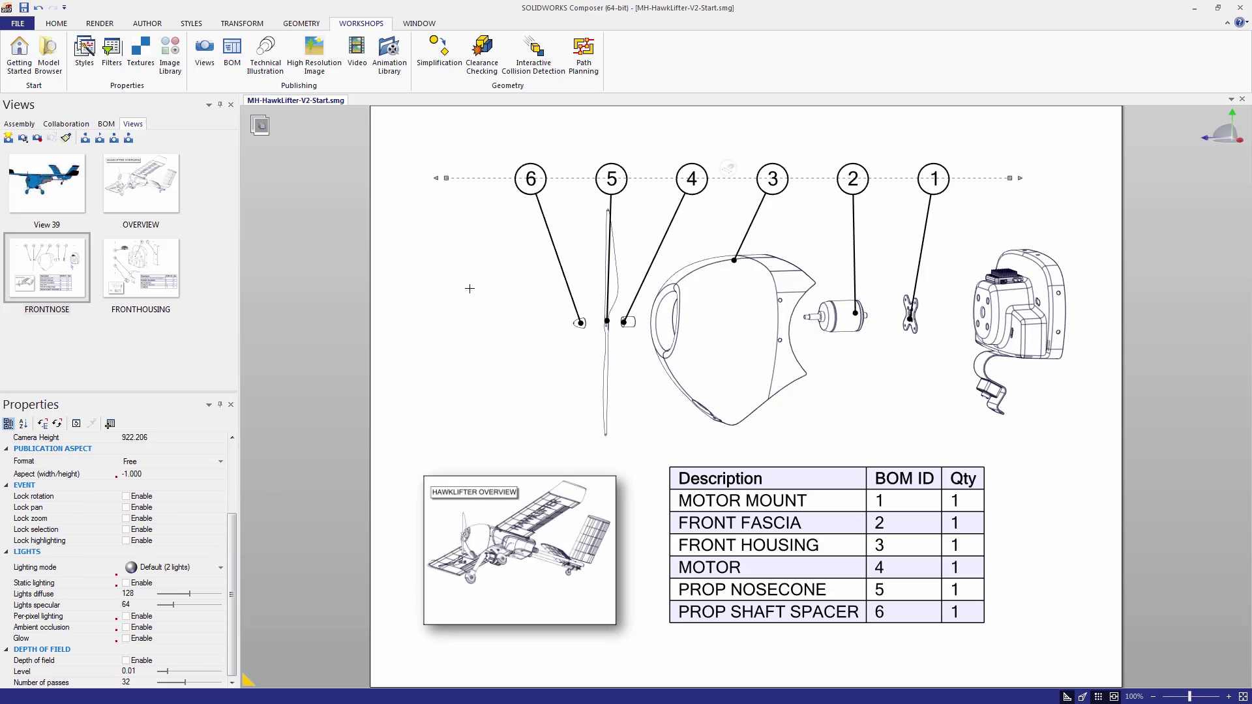
Open the Technical Illustration workshop and review its hotspot generation options and line settings
{"action": "left_click", "coordinate": [266, 54]}
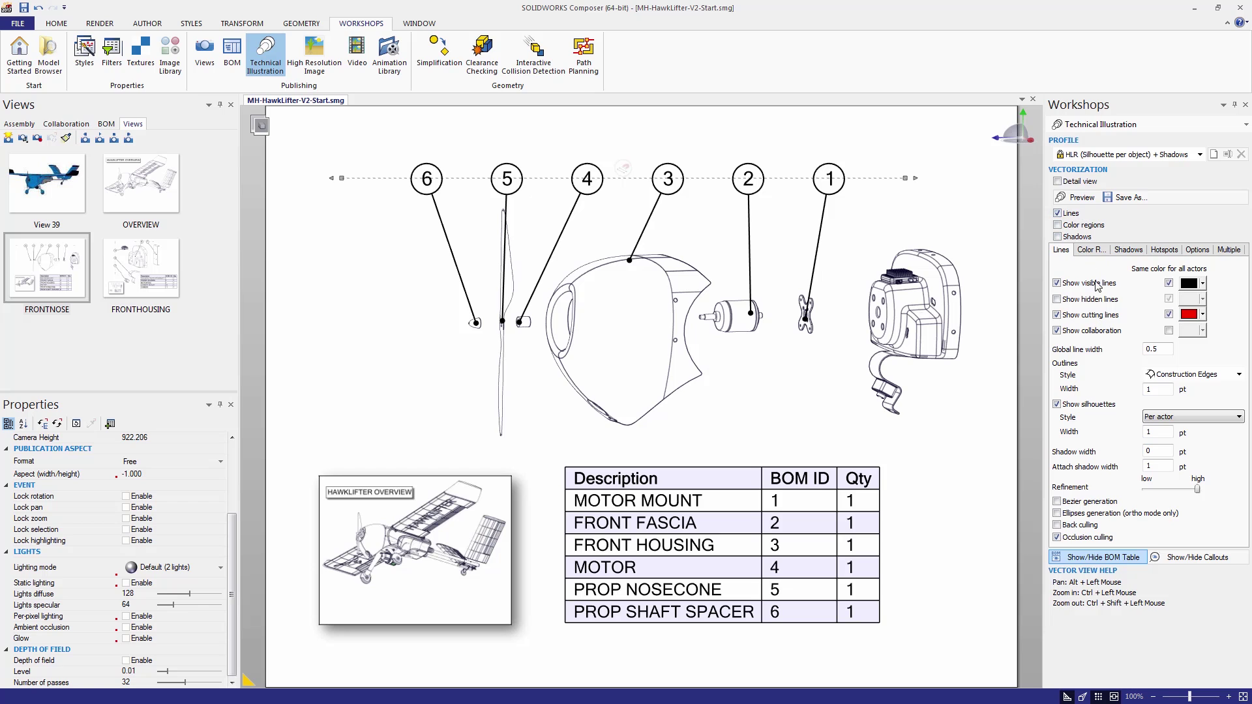
{"action": "left_click", "coordinate": [1164, 251]}
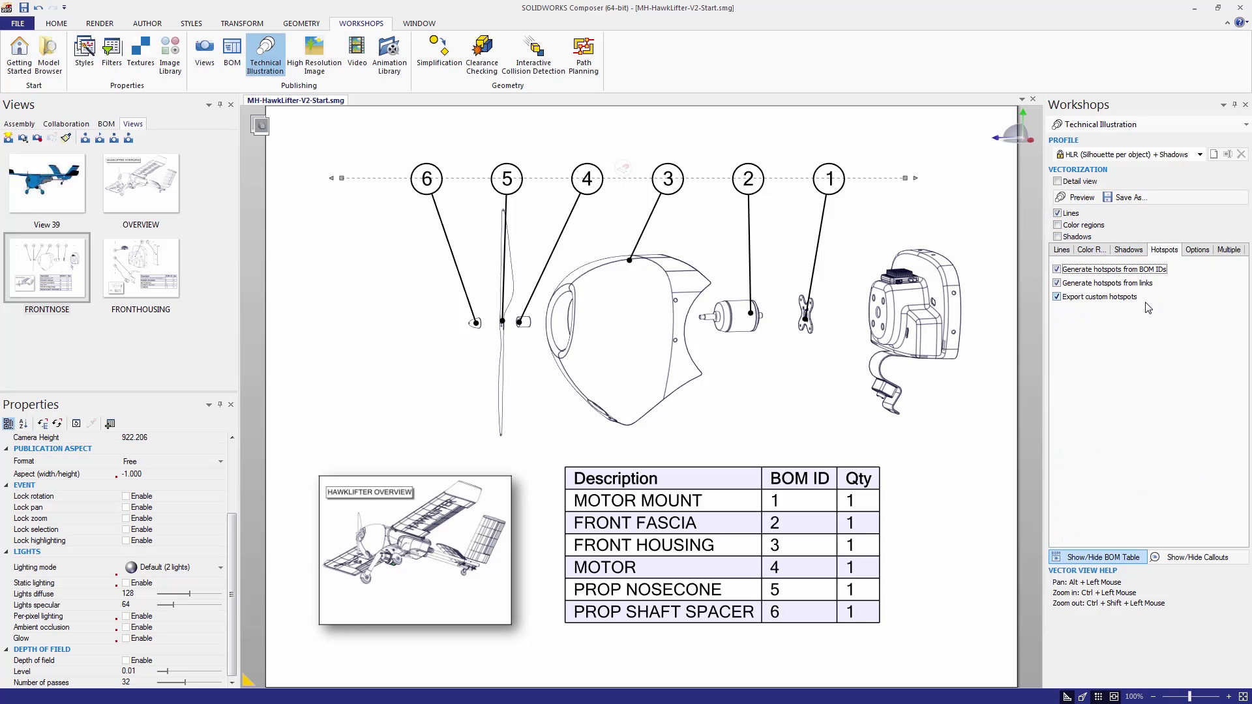
{"action": "left_click", "coordinate": [1062, 252]}
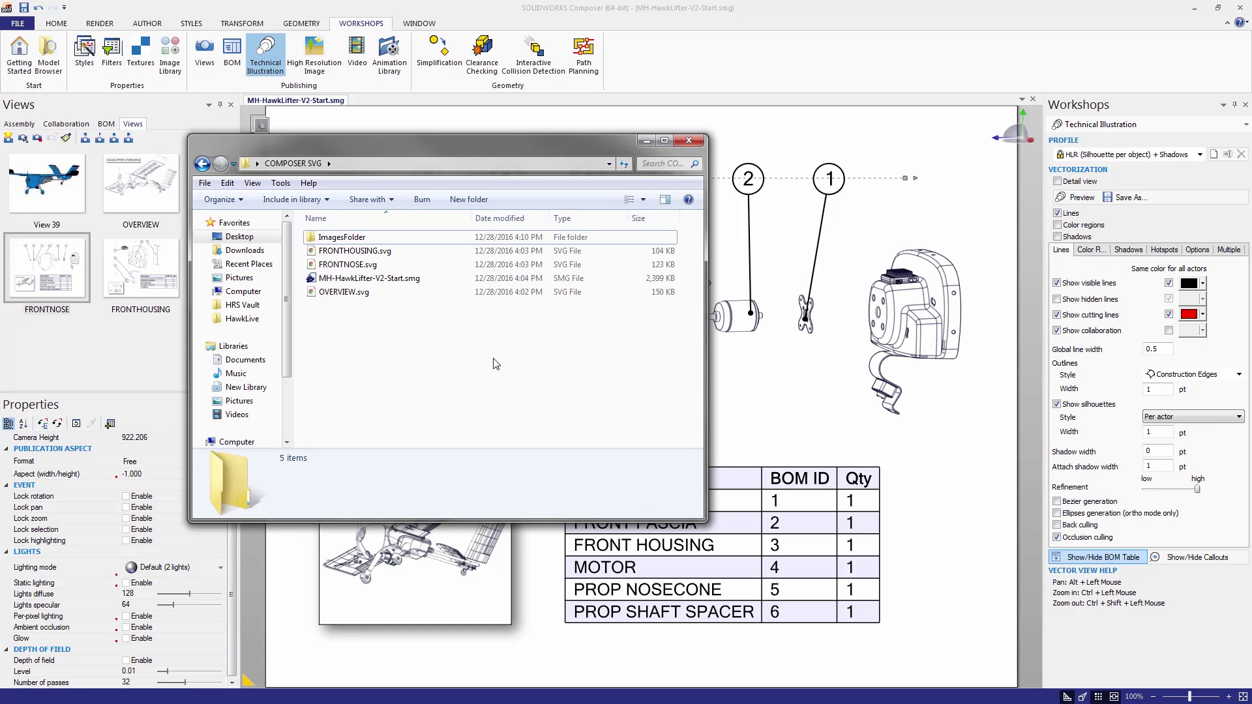
Point out ImagesFolder among the exported files in the COMPOSER SVG folder, and return to the FRONTNOSE view in Composer
{"action": "left_click", "coordinate": [368, 243]}
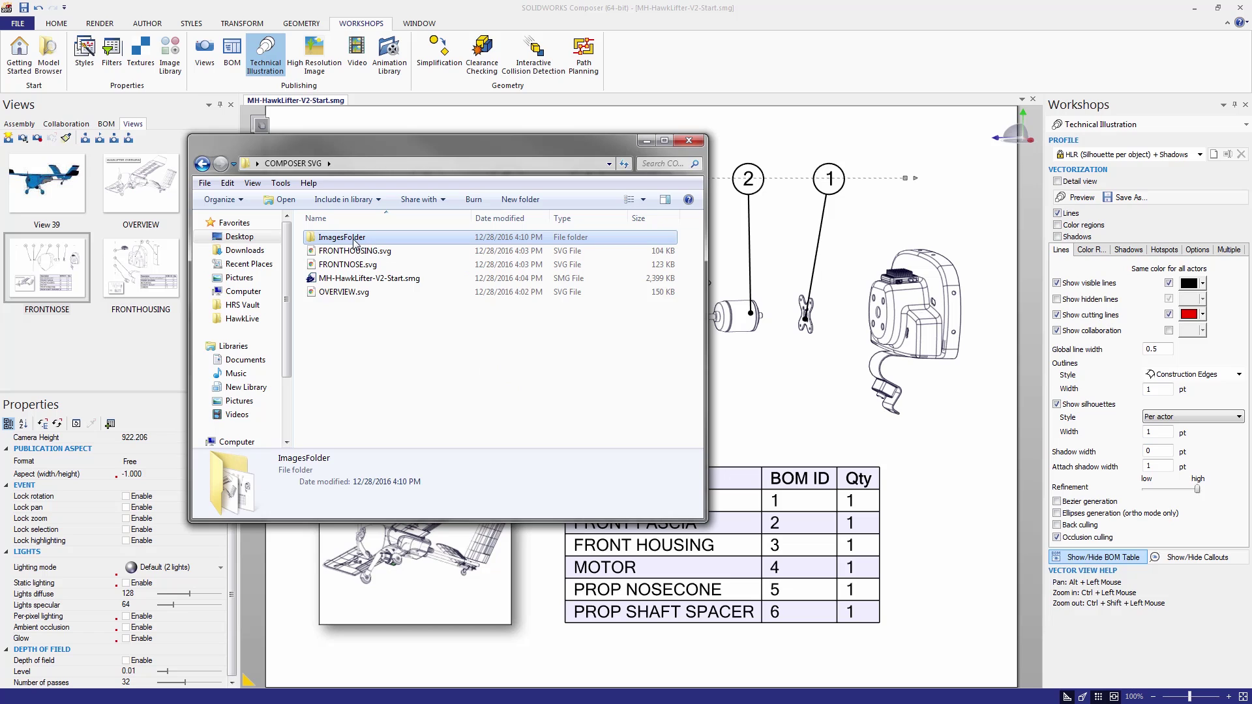
{"action": "left_click", "coordinate": [423, 344]}
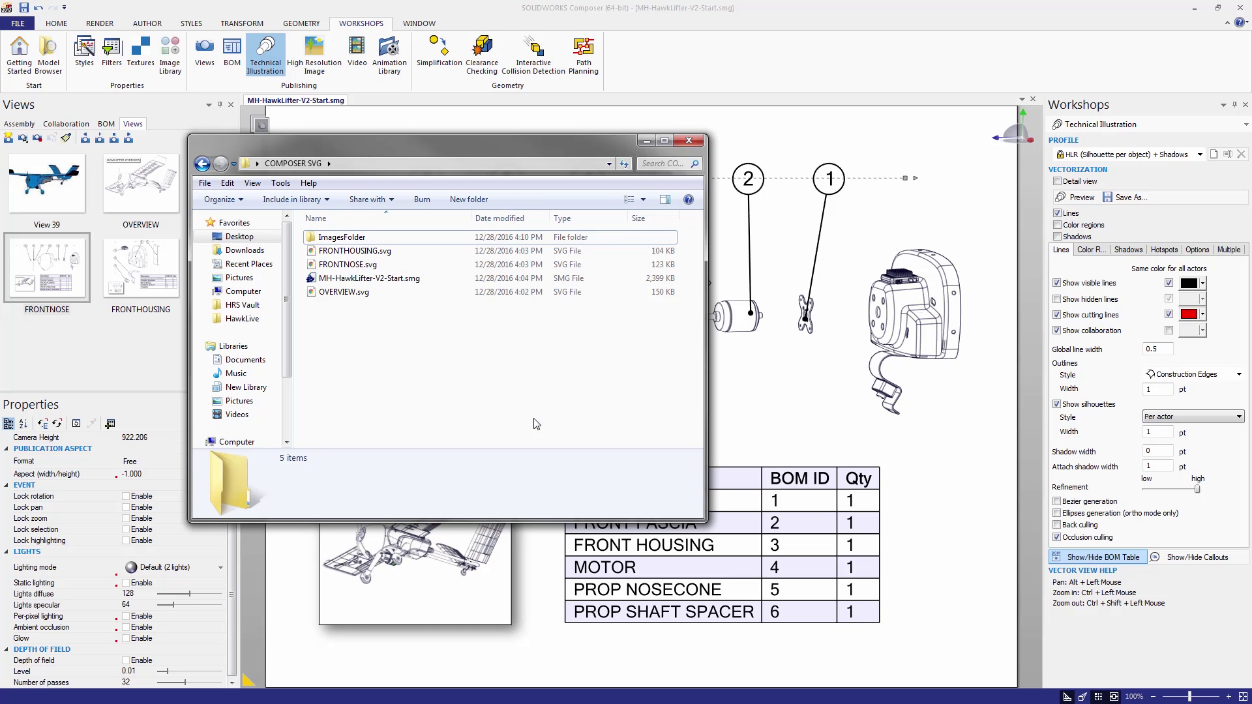
{"action": "left_click", "coordinate": [698, 33]}
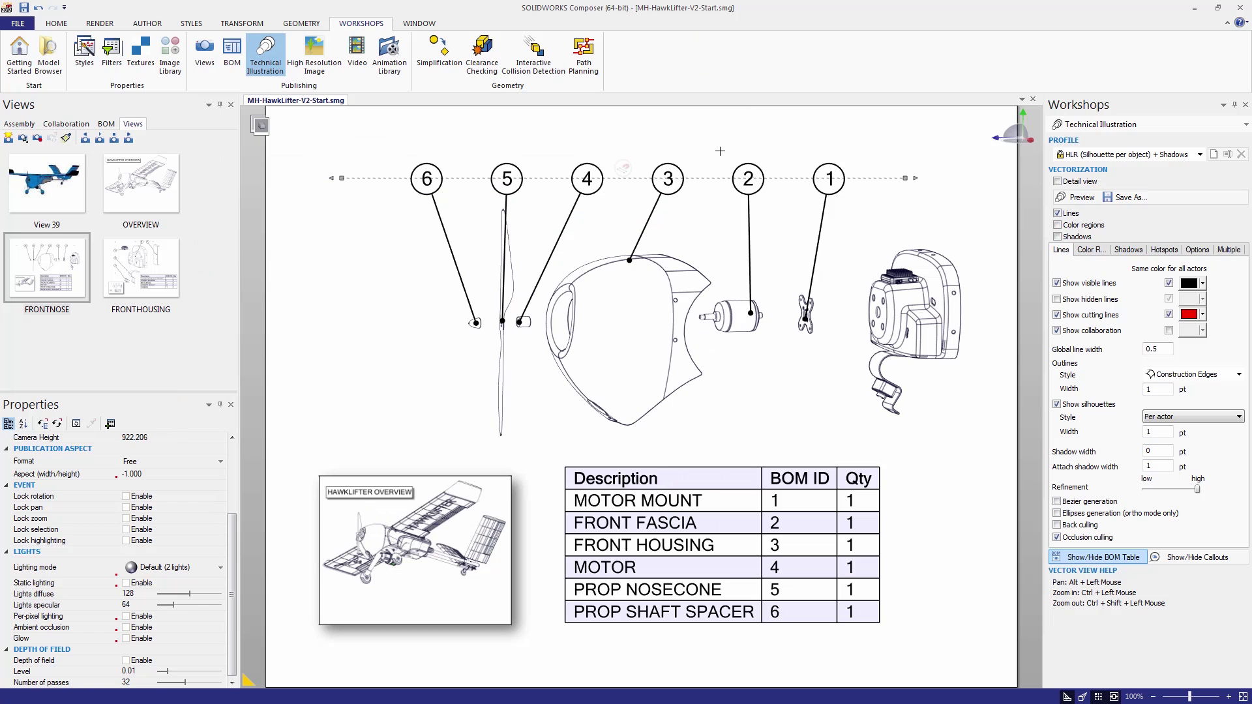